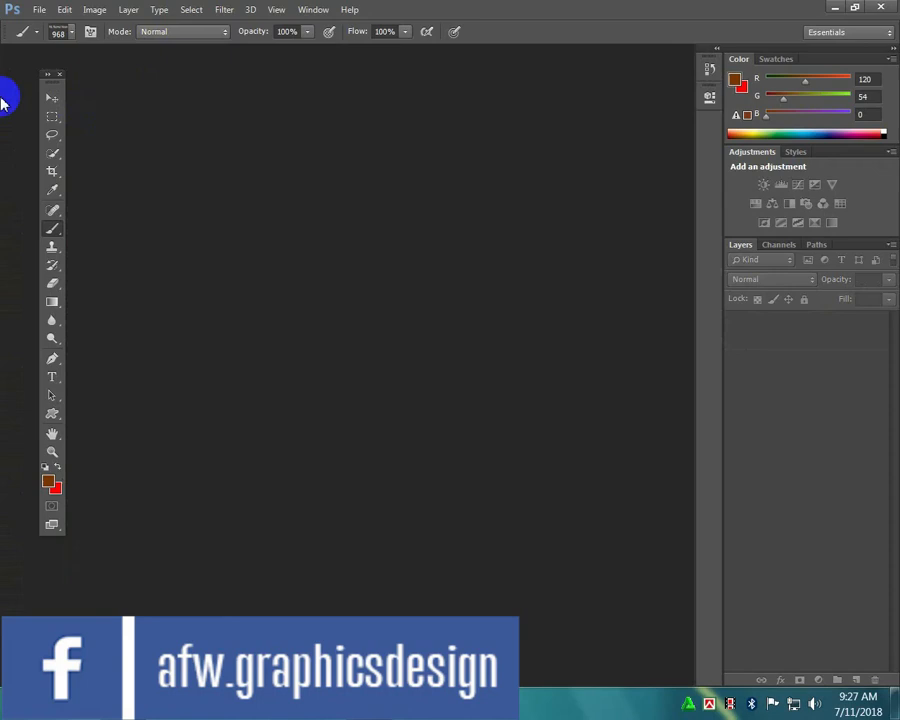
Start a new document with the Web preset at 1600 x 1200 pixels.
{"action": "left_click", "coordinate": [40, 11]}
{"action": "left_click", "coordinate": [56, 28]}
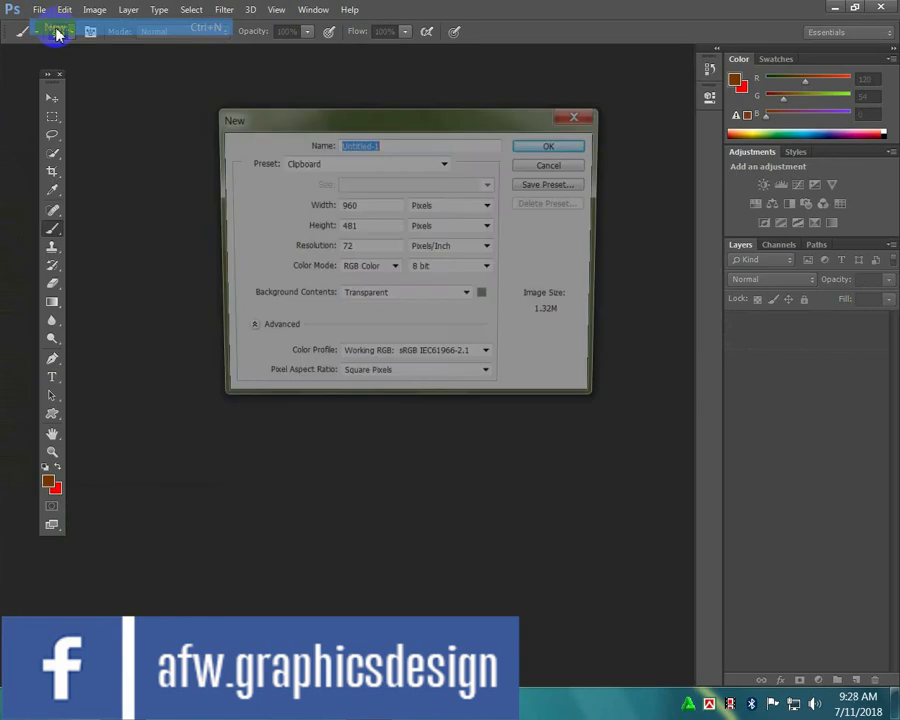
{"action": "left_click", "coordinate": [328, 164]}
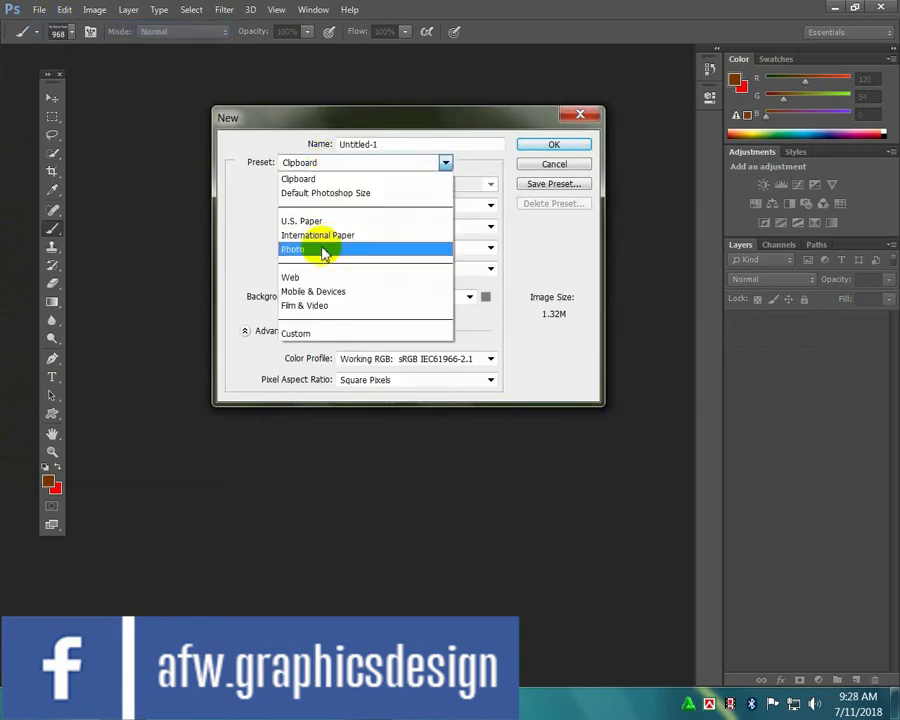
{"action": "left_click", "coordinate": [311, 277]}
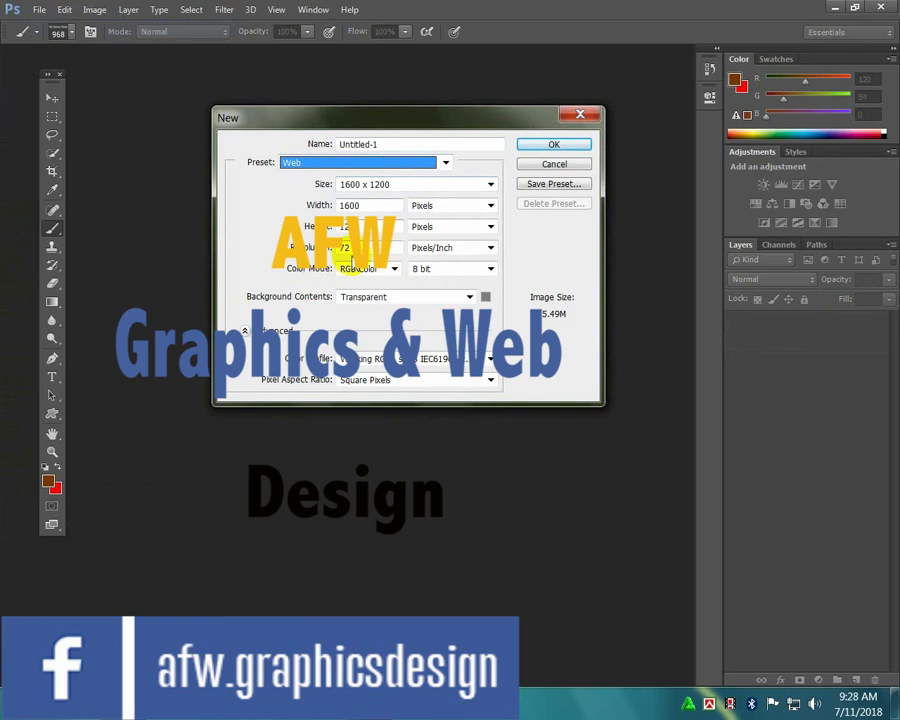
Choose Background Color as the new document's background contents and accept black (000000) as its colour.
{"action": "left_click", "coordinate": [364, 298]}
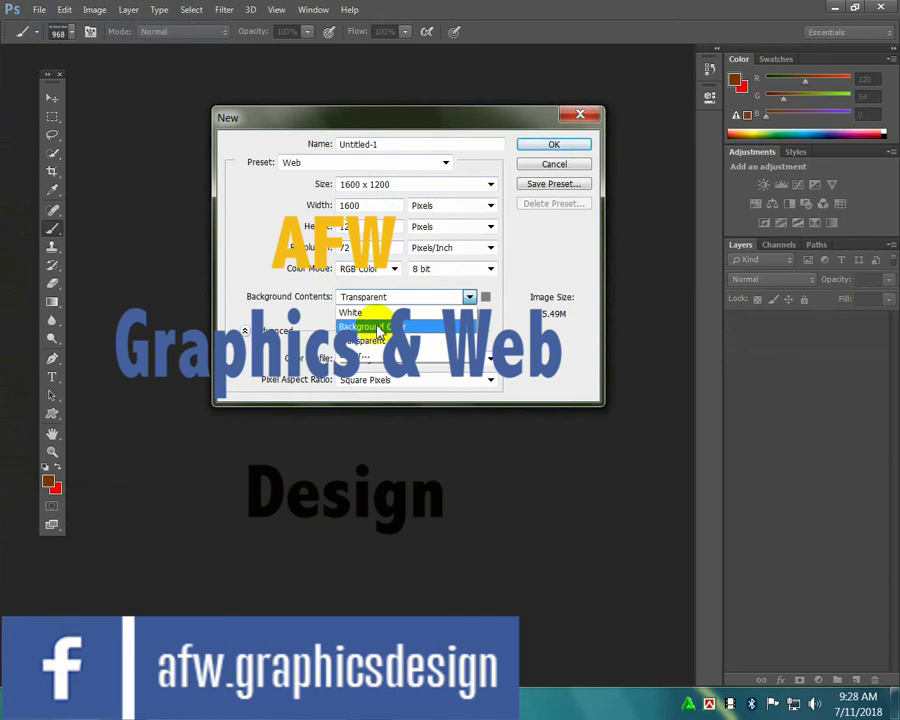
{"action": "left_click", "coordinate": [378, 328]}
{"action": "left_click", "coordinate": [485, 297]}
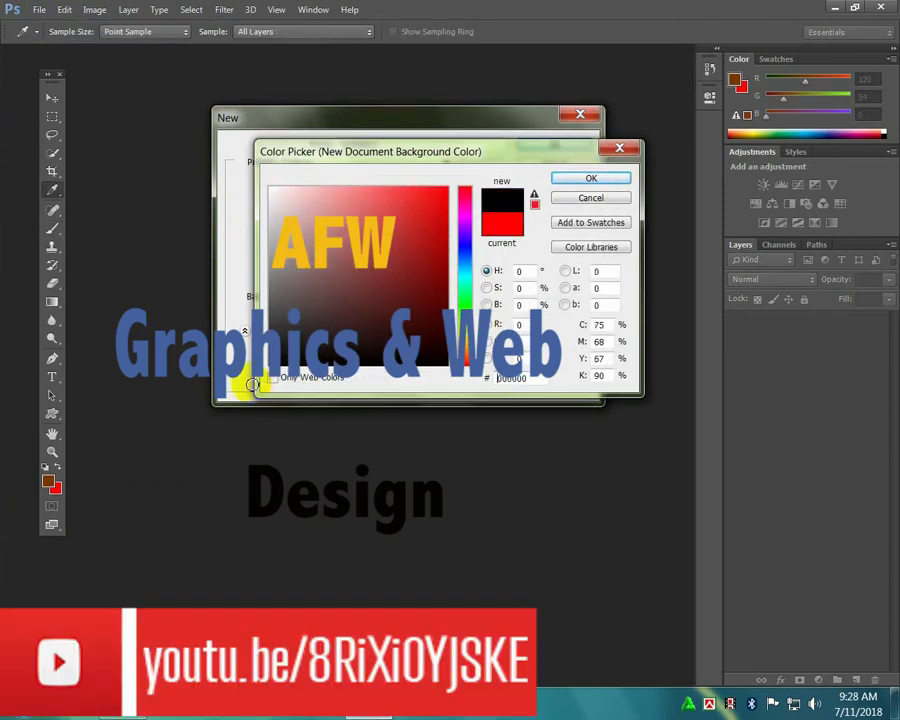
{"action": "left_click", "coordinate": [615, 180]}
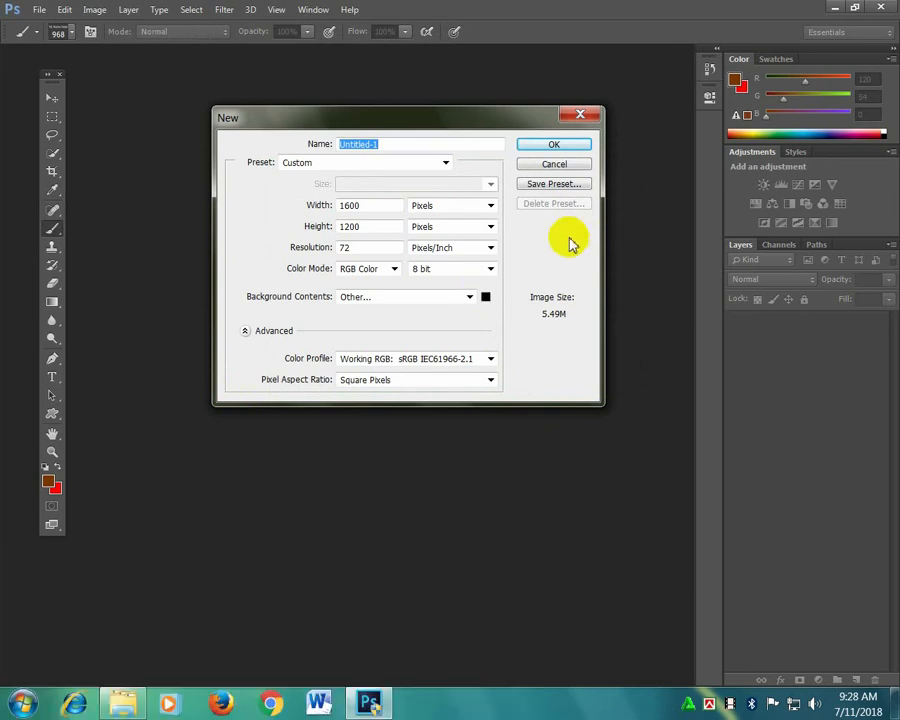
Reselect Background Color as the background contents, set its colour to 000000 and create the document.
{"action": "left_click", "coordinate": [468, 296]}
{"action": "left_click", "coordinate": [420, 334]}
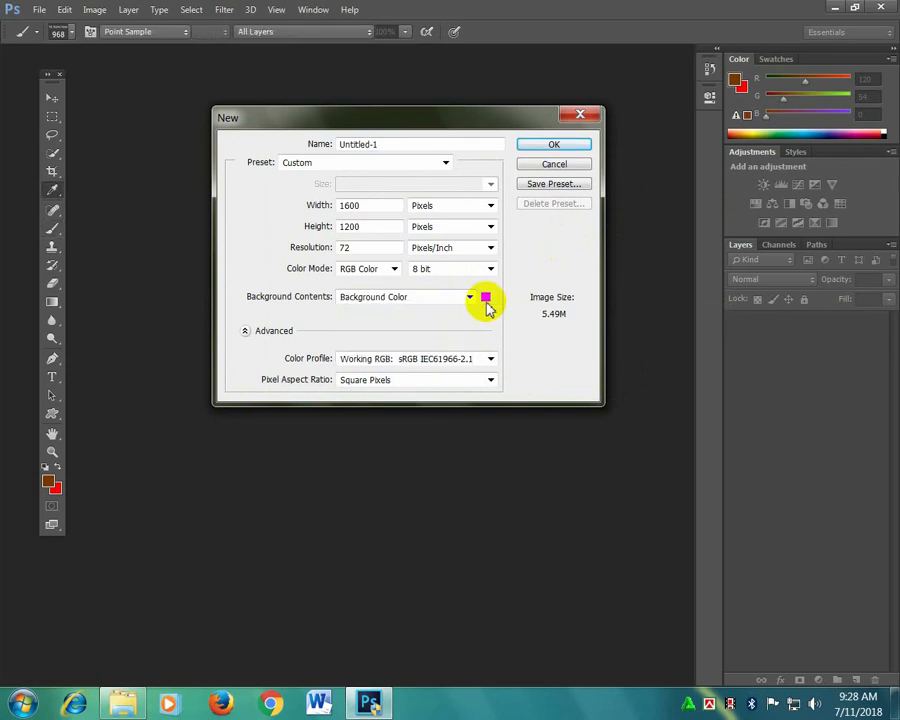
{"action": "left_click", "coordinate": [486, 300]}
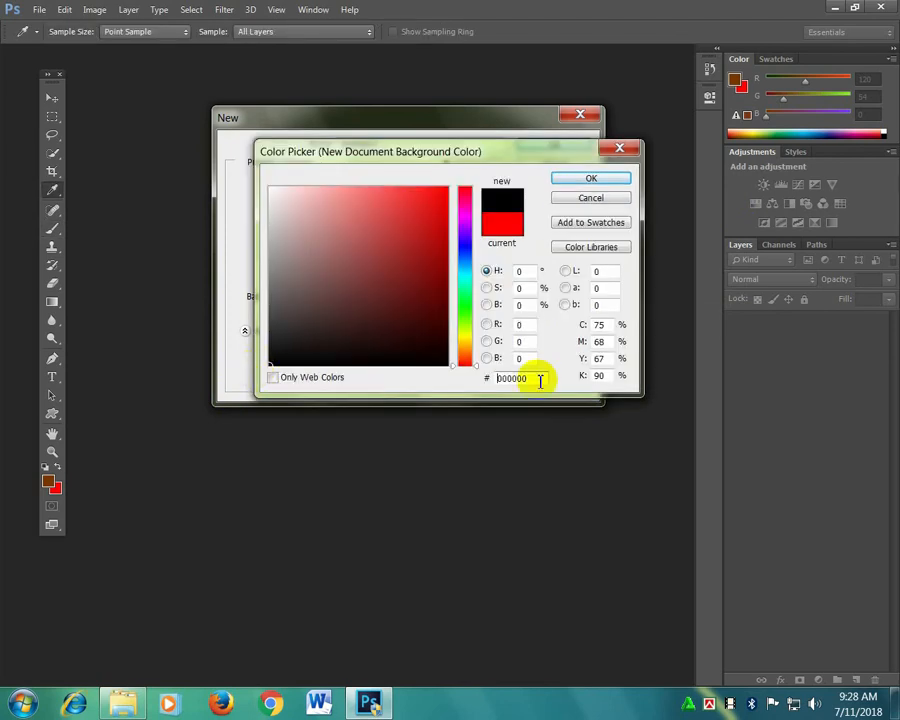
{"action": "left_click_drag", "start_coordinate": [539, 380], "coordinate": [458, 381]}
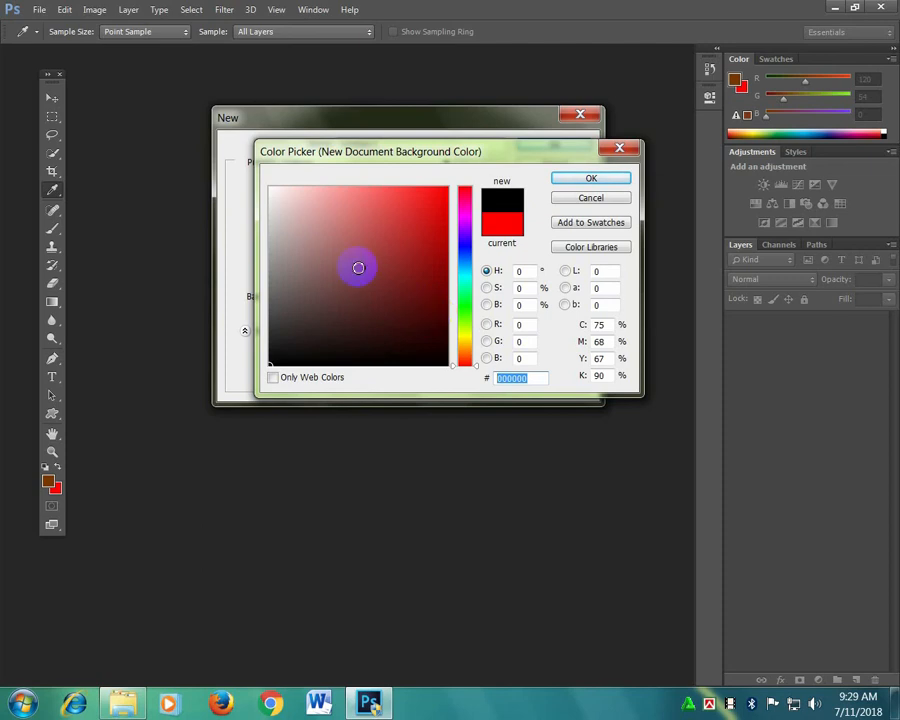
{"action": "left_click_drag", "start_coordinate": [404, 160], "coordinate": [528, 247]}
{"action": "left_click_drag", "start_coordinate": [416, 444], "coordinate": [355, 478]}
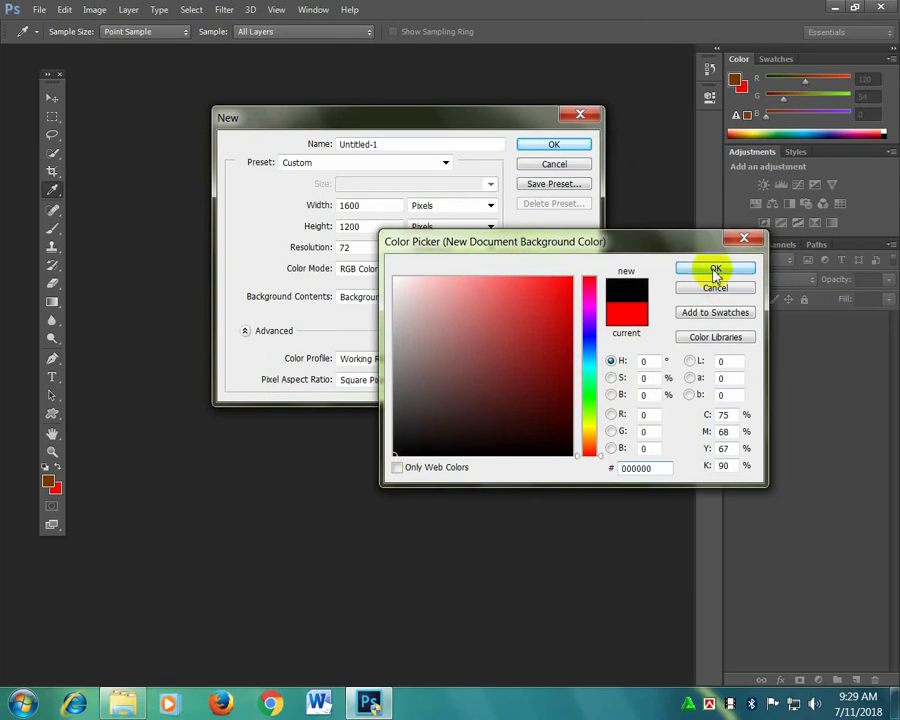
{"action": "left_click", "coordinate": [713, 268]}
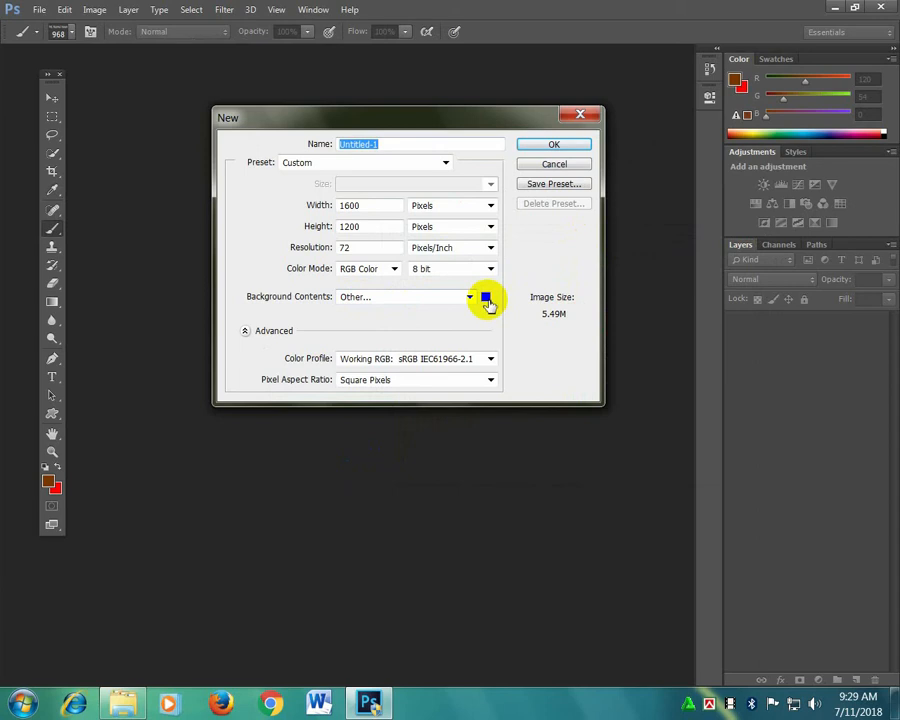
{"action": "left_click", "coordinate": [547, 149]}
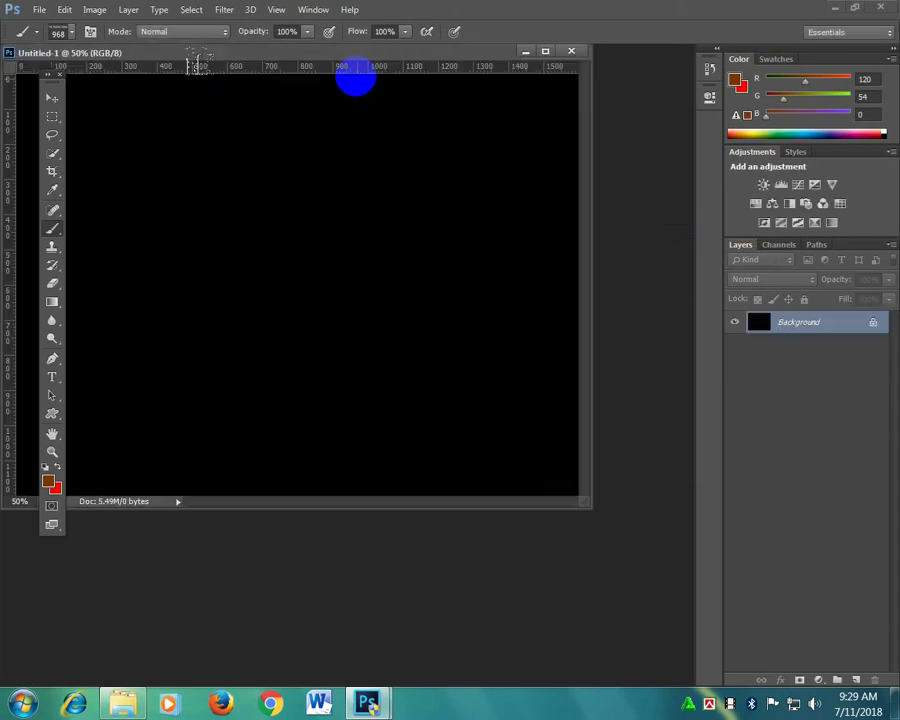
Dock the floating document window as a tab and move the toolbox off the canvas area.
{"action": "left_click_drag", "start_coordinate": [356, 72], "coordinate": [462, 55]}
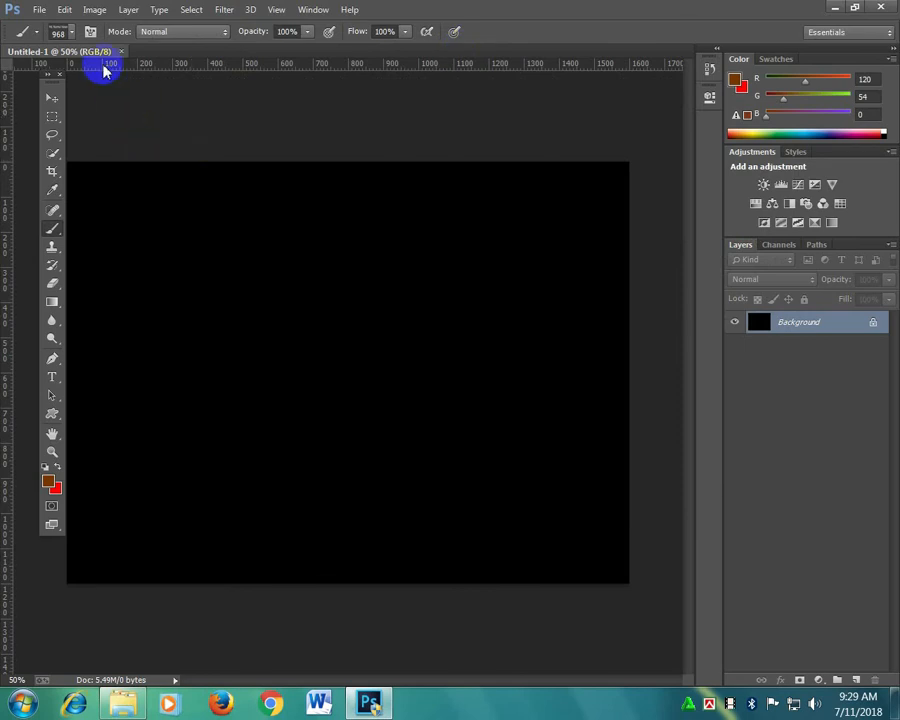
{"action": "left_click_drag", "start_coordinate": [54, 80], "coordinate": [18, 90]}
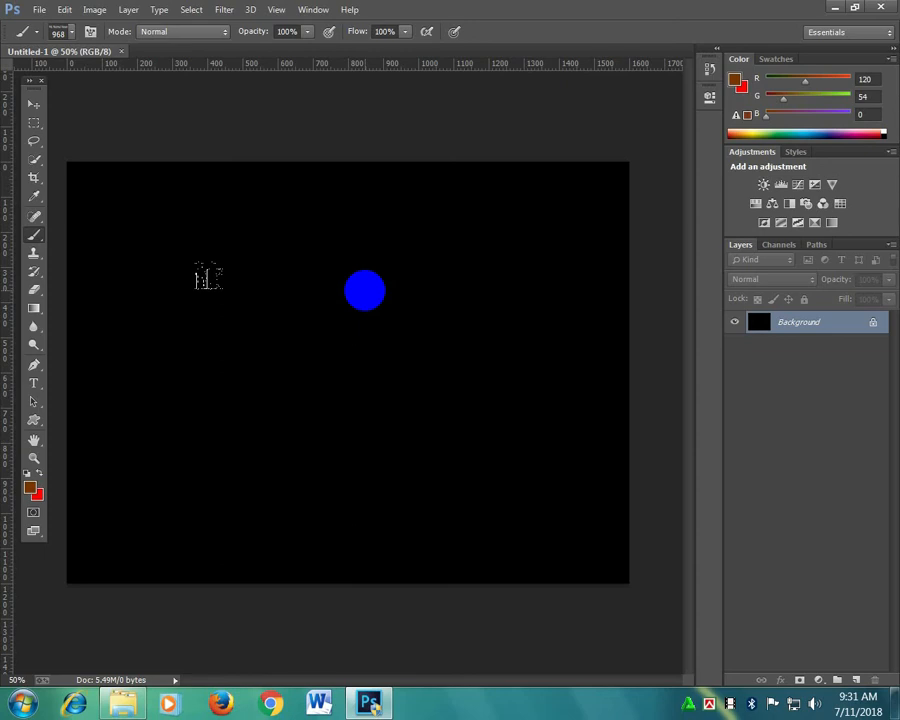
{"action": "key", "text": "ctrl+z"}
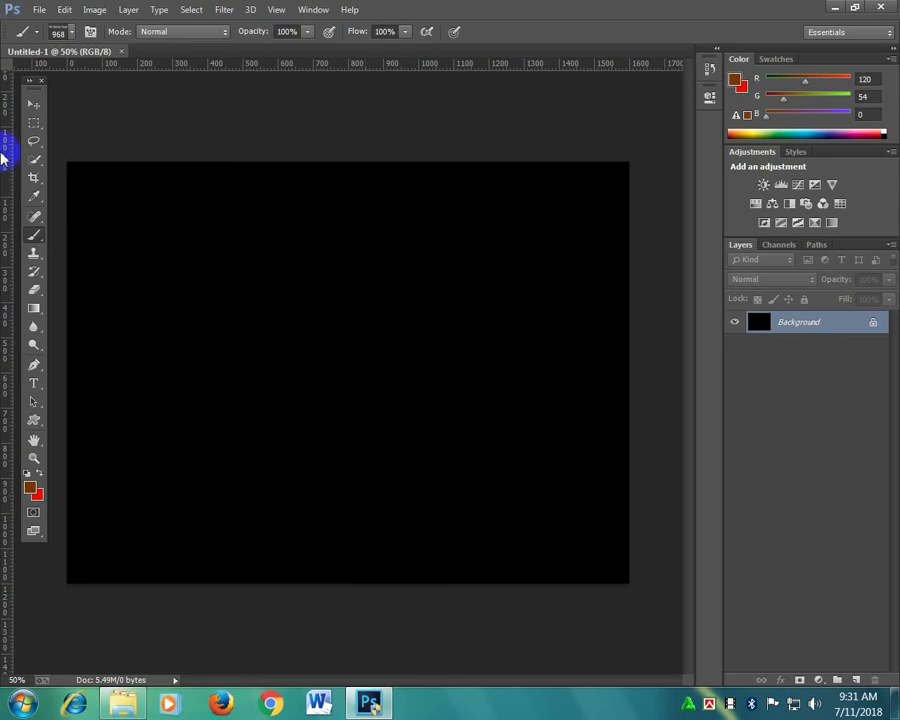
Add a new layer above the background and try out an elliptical selection on it with the Elliptical Marquee tool.
{"action": "left_click_drag", "start_coordinate": [33, 122], "coordinate": [105, 137]}
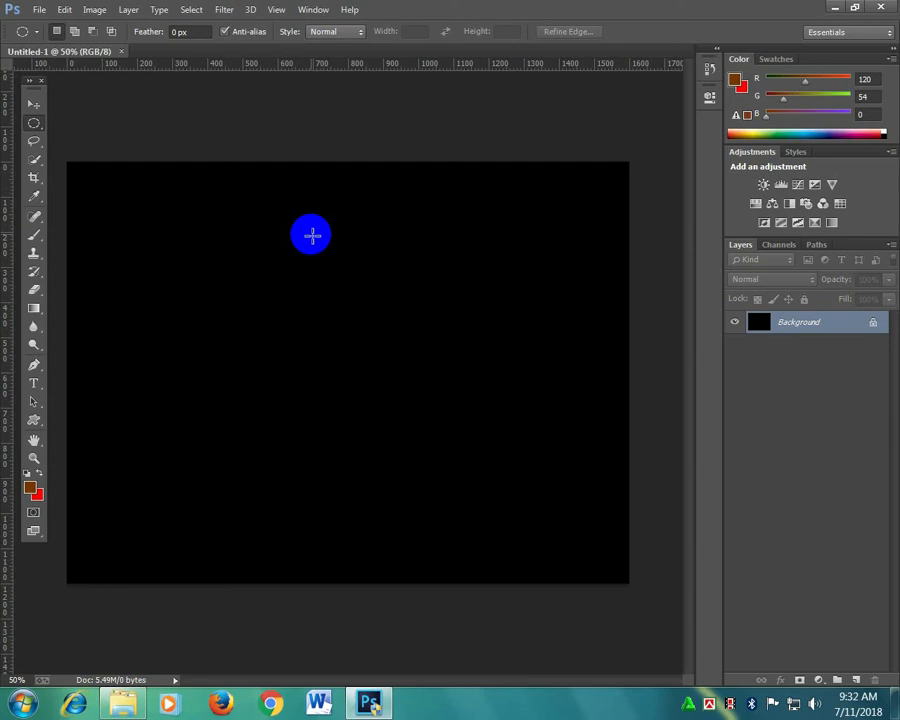
{"action": "left_click", "coordinate": [857, 680]}
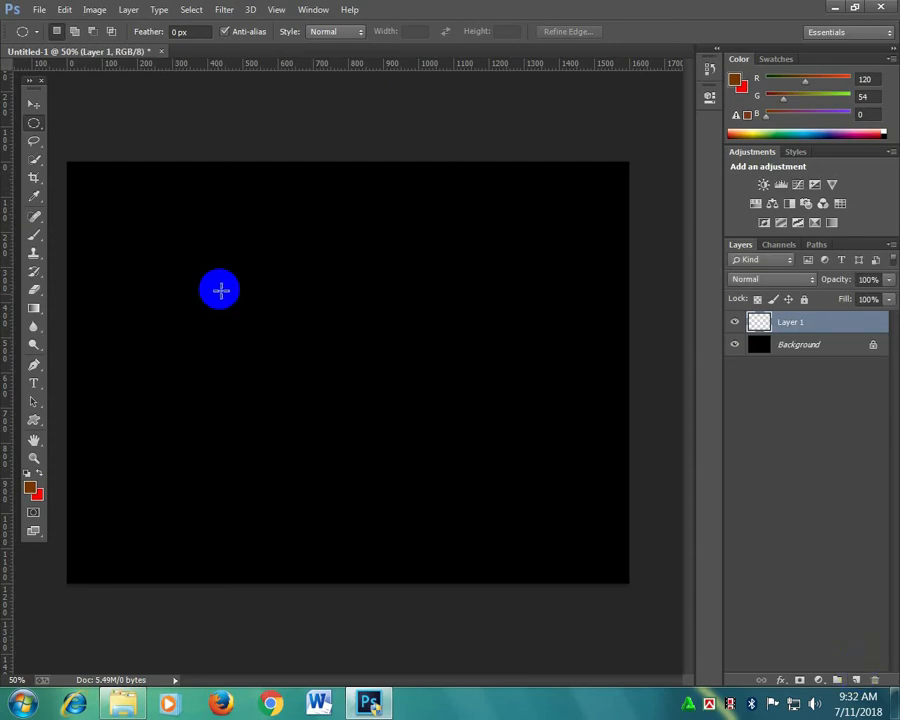
{"action": "left_click_drag", "start_coordinate": [224, 248], "coordinate": [373, 451]}
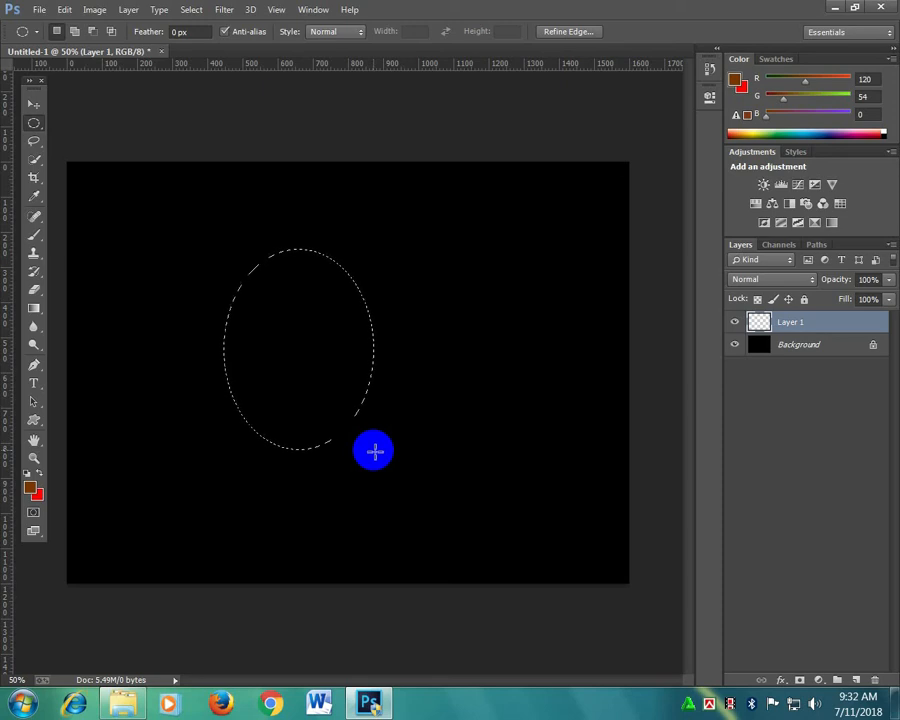
{"action": "left_click", "coordinate": [243, 253]}
Draw a perfectly circular selection about 510 px across and move it near the centre of the canvas.
{"action": "left_click_drag", "start_coordinate": [221, 249], "coordinate": [428, 406]}
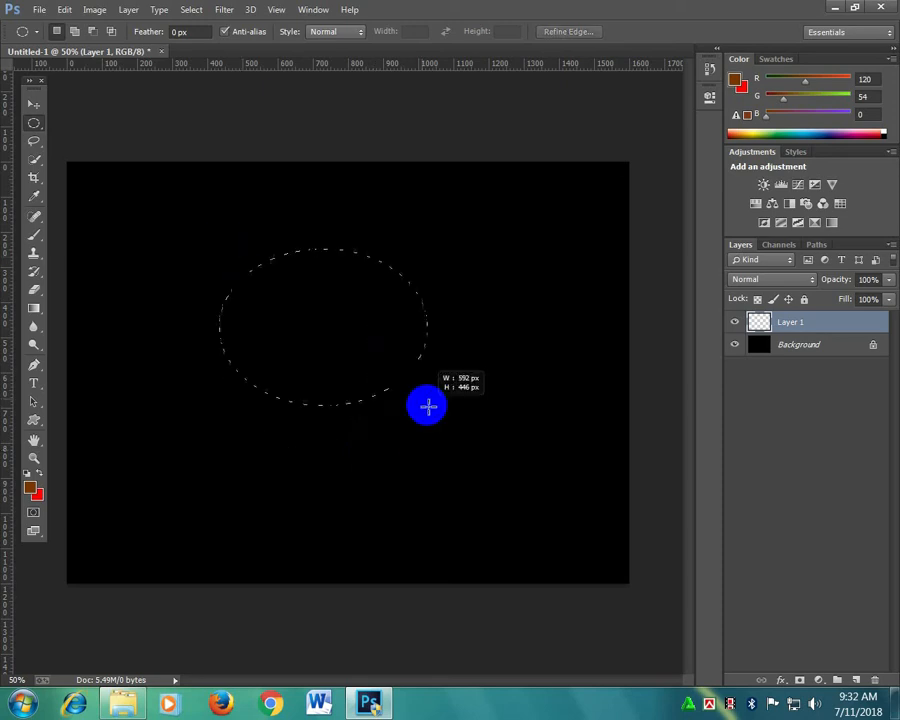
{"action": "key", "text": "shift"}
{"action": "left_click_drag", "start_coordinate": [428, 406], "coordinate": [399, 473]}
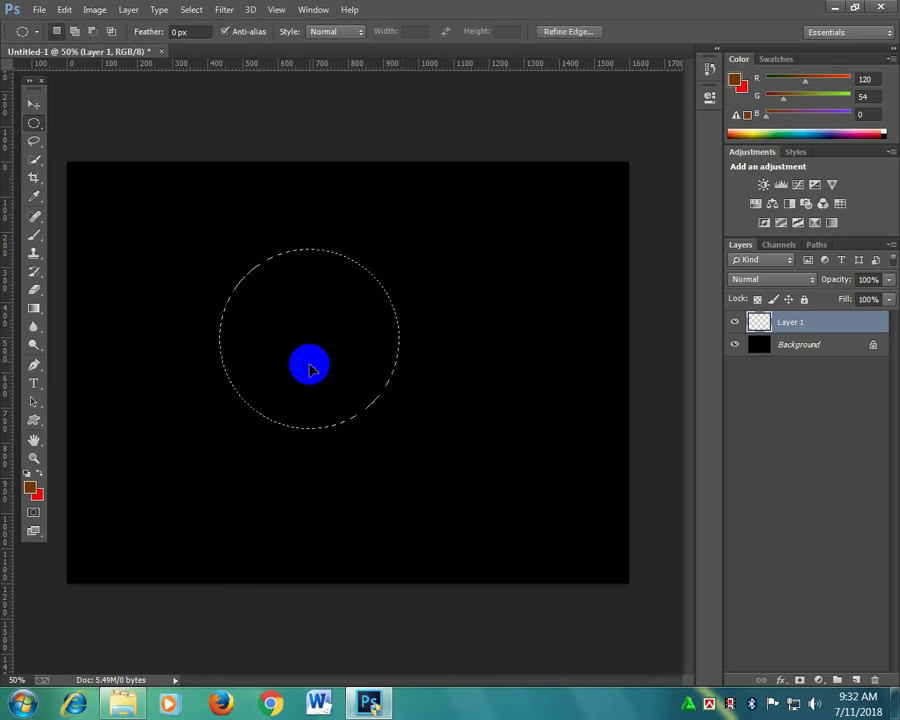
{"action": "left_click_drag", "start_coordinate": [312, 370], "coordinate": [335, 393]}
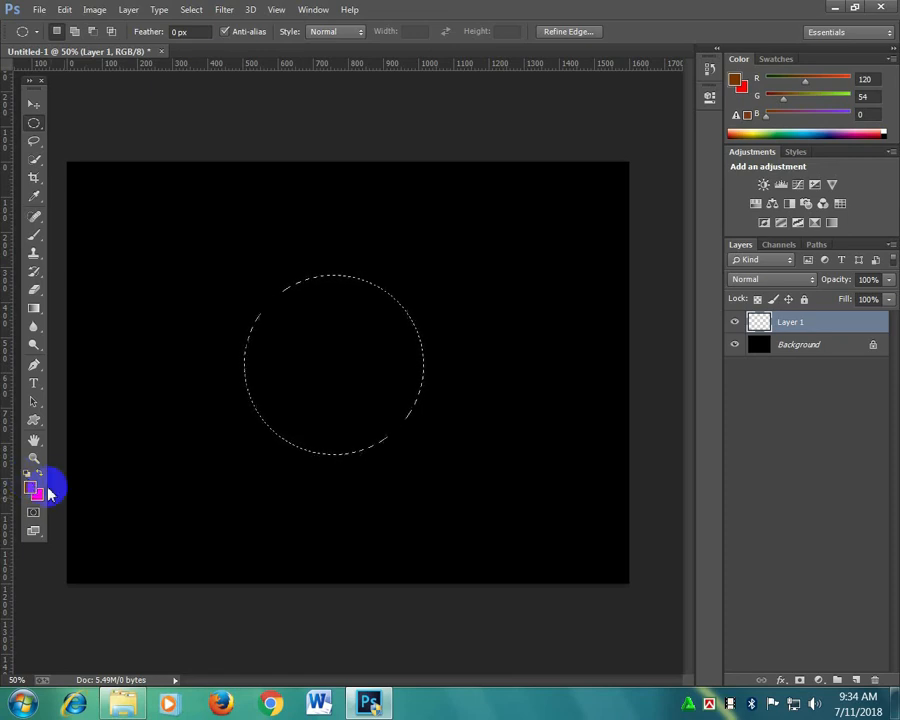
Make white the foreground colour, fill the circular selection on Layer 1 with the Paint Bucket and deselect.
{"action": "left_click", "coordinate": [28, 473]}
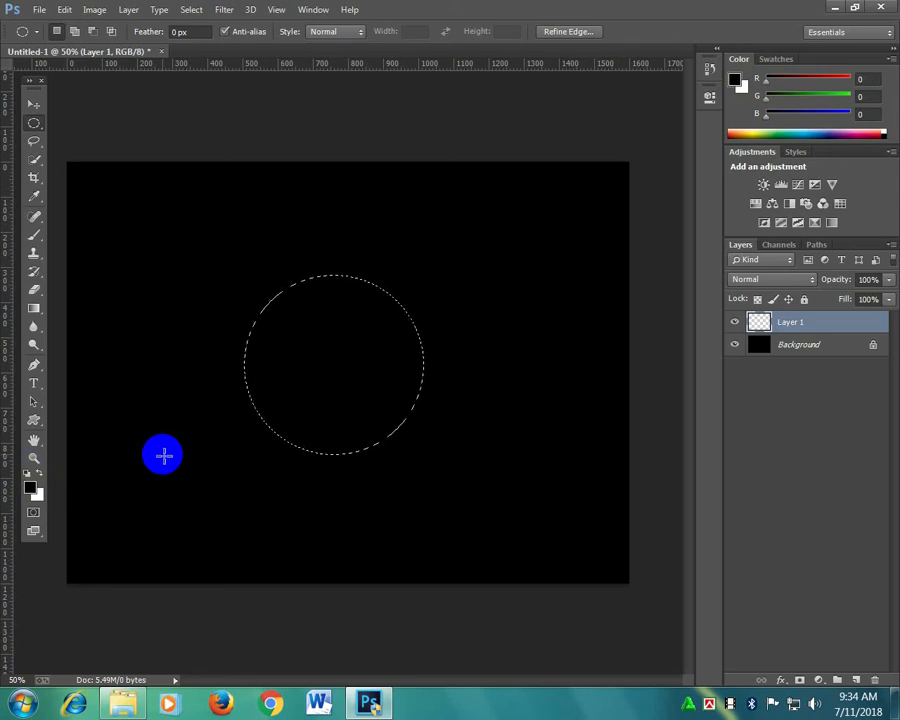
{"action": "key", "text": "x"}
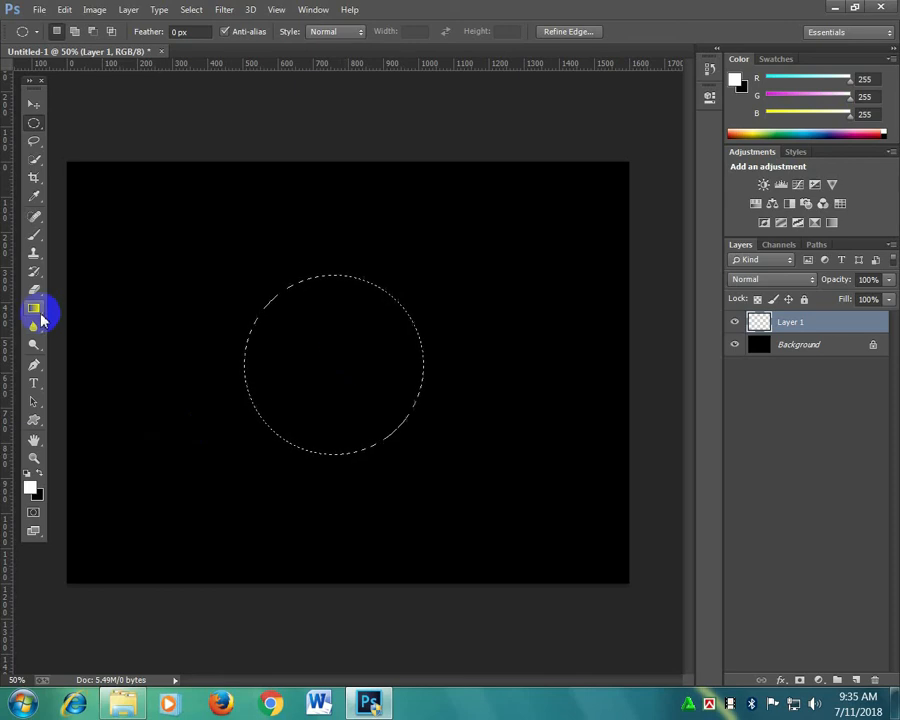
{"action": "left_click_drag", "start_coordinate": [42, 318], "coordinate": [86, 328]}
{"action": "left_click", "coordinate": [506, 428]}
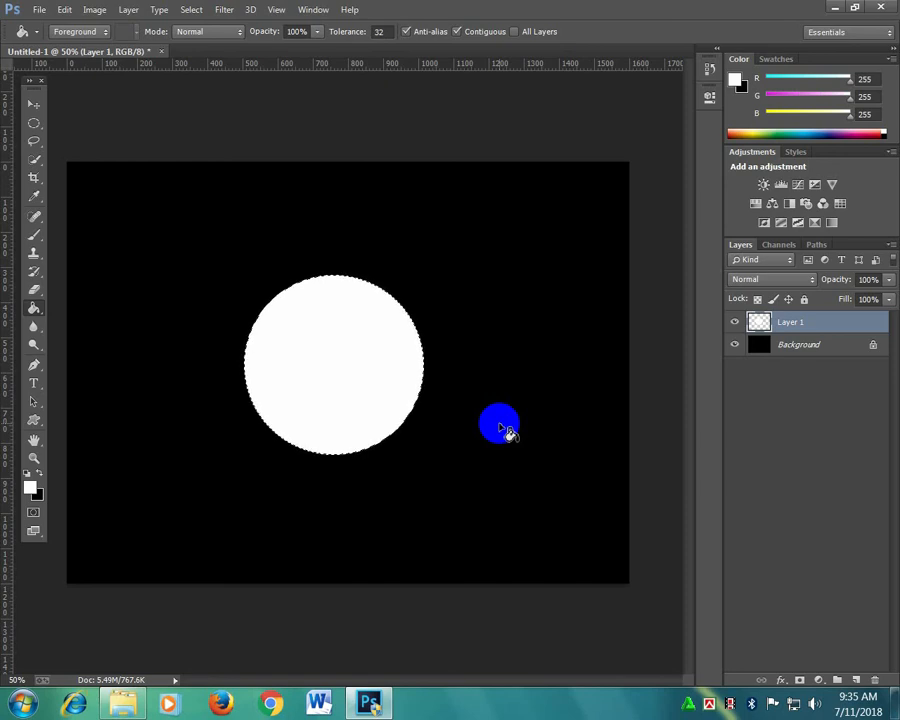
{"action": "key", "text": "ctrl+d"}
Duplicate the white circle layer twice and move the topmost copy to the upper left of the canvas.
{"action": "key", "text": "ctrl+shift+alt+n"}
{"action": "key", "text": "ctrl+j"}
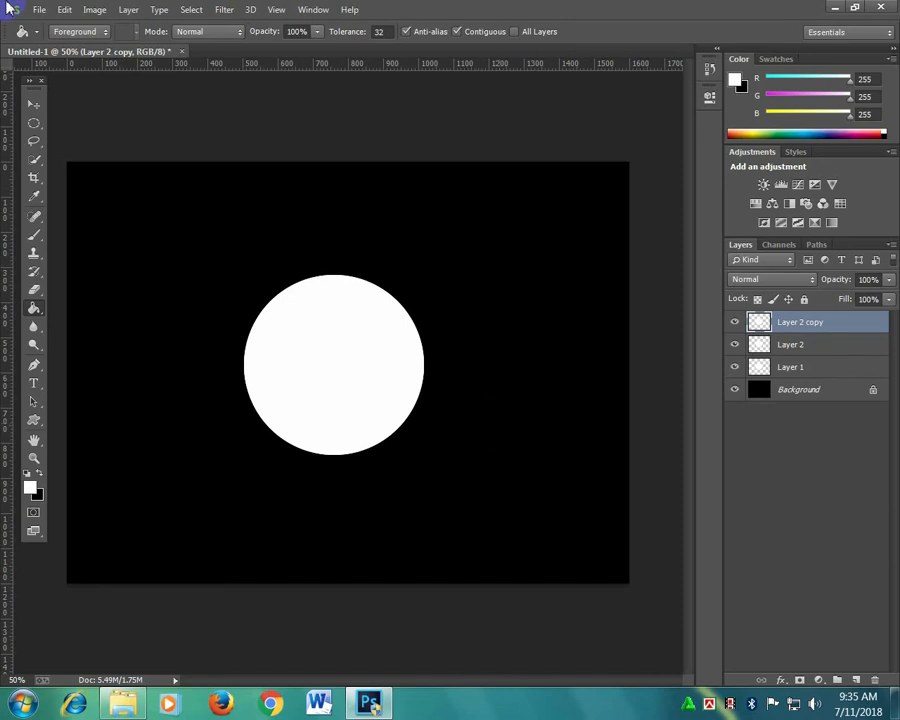
{"action": "key", "text": "v"}
{"action": "left_click", "coordinate": [346, 370]}
{"action": "key", "text": "ctrl+z"}
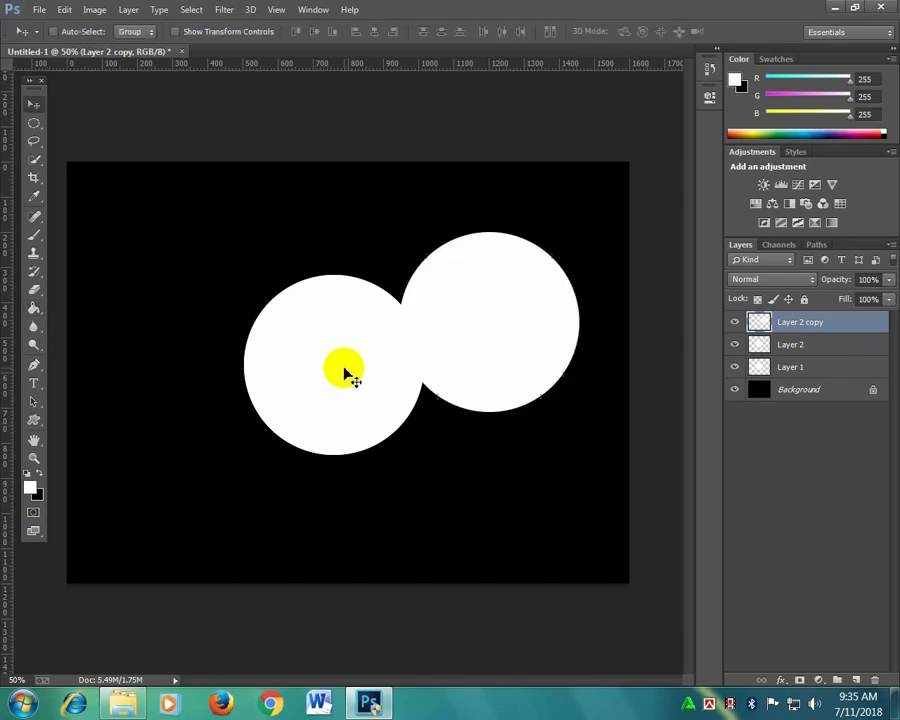
{"action": "left_click_drag", "start_coordinate": [346, 373], "coordinate": [50, 360]}
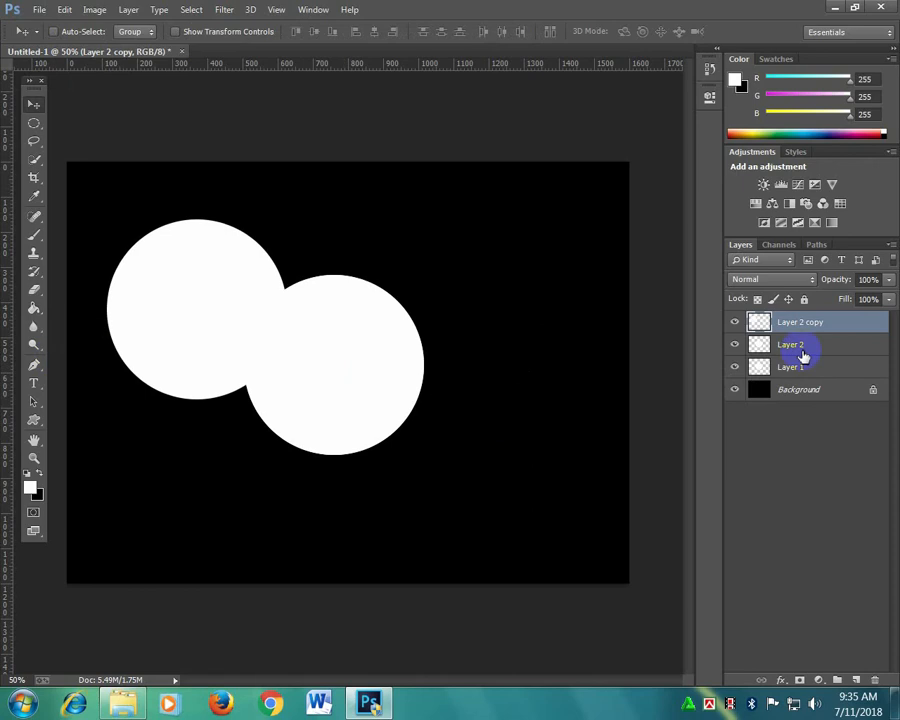
Move the Layer 2 circle to the upper right of the canvas and the Layer 1 circle down below the others.
{"action": "left_click", "coordinate": [750, 346]}
{"action": "left_click_drag", "start_coordinate": [351, 346], "coordinate": [545, 330]}
{"action": "left_click_drag", "start_coordinate": [545, 327], "coordinate": [538, 326]}
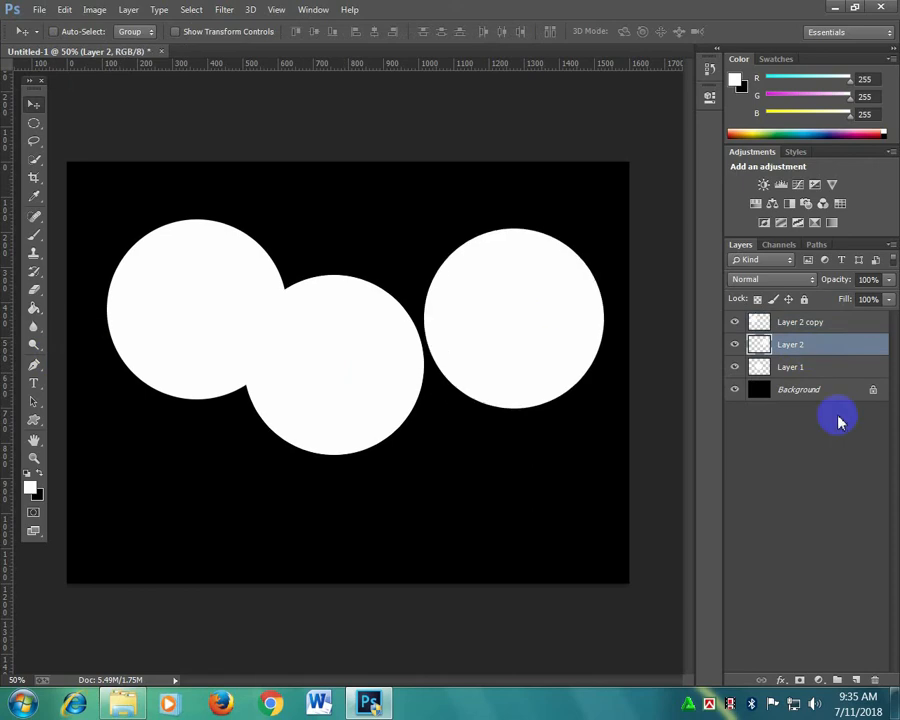
{"action": "left_click", "coordinate": [790, 367]}
{"action": "left_click_drag", "start_coordinate": [383, 388], "coordinate": [396, 458]}
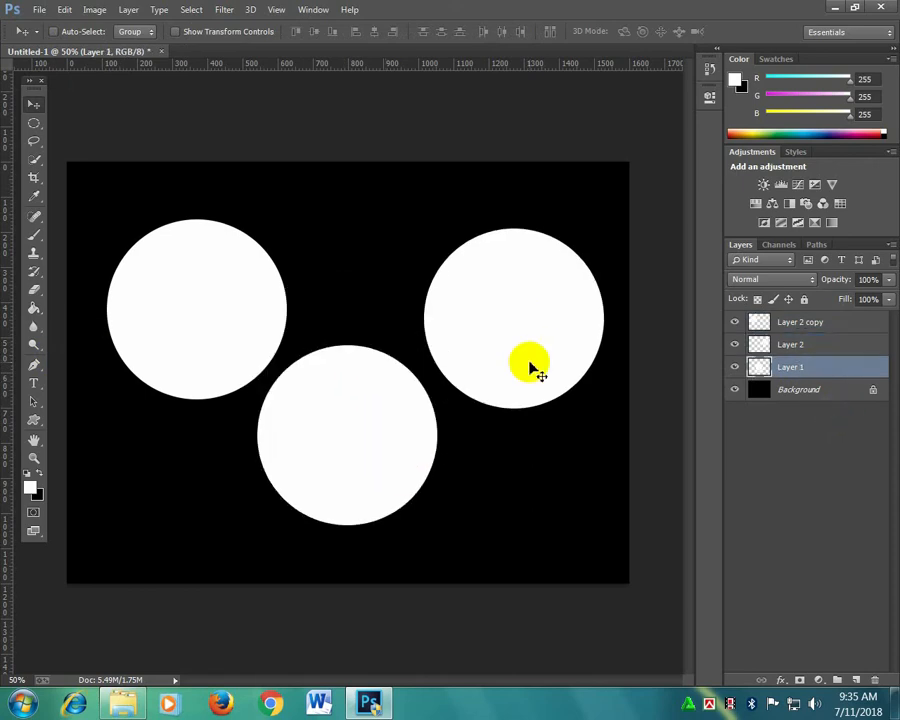
Shift the Layer 2 circle closer to the canvas centre and slightly adjust the Layer 2 copy circle's position.
{"action": "left_click", "coordinate": [530, 368], "text": "ctrl"}
{"action": "left_click_drag", "start_coordinate": [584, 332], "coordinate": [533, 300]}
{"action": "left_click_drag", "start_coordinate": [274, 322], "coordinate": [248, 326]}
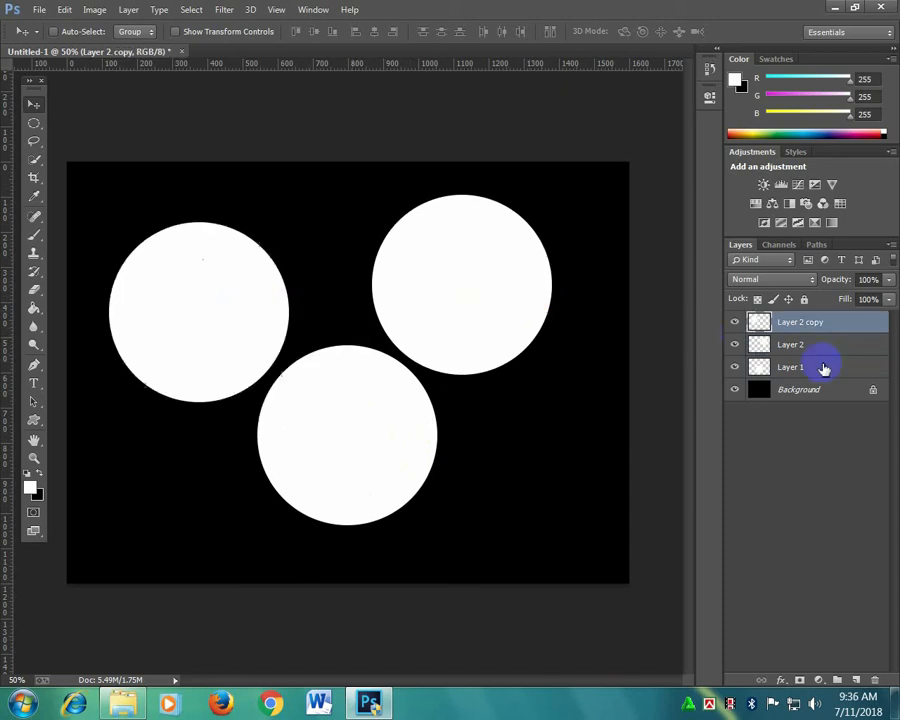
{"action": "left_click", "coordinate": [790, 344]}
{"action": "left_click_drag", "start_coordinate": [526, 320], "coordinate": [520, 344]}
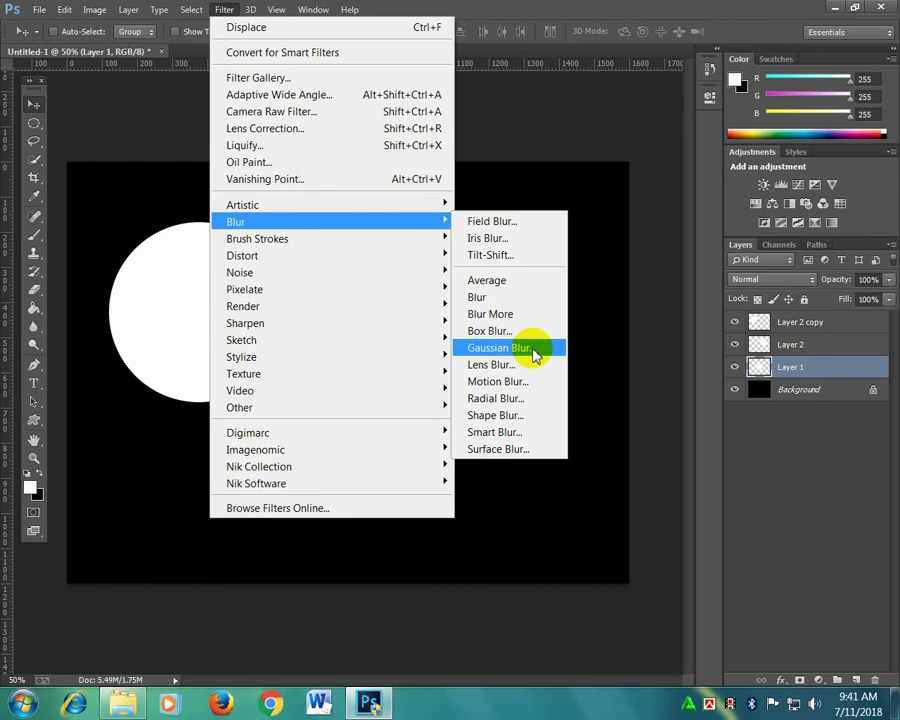
Apply a Gaussian Blur to the Layer 1 circle with a radius well above 1 pixel for a wide soft glow.
{"action": "left_click", "coordinate": [535, 350]}
{"action": "left_click_drag", "start_coordinate": [431, 165], "coordinate": [619, 143]}
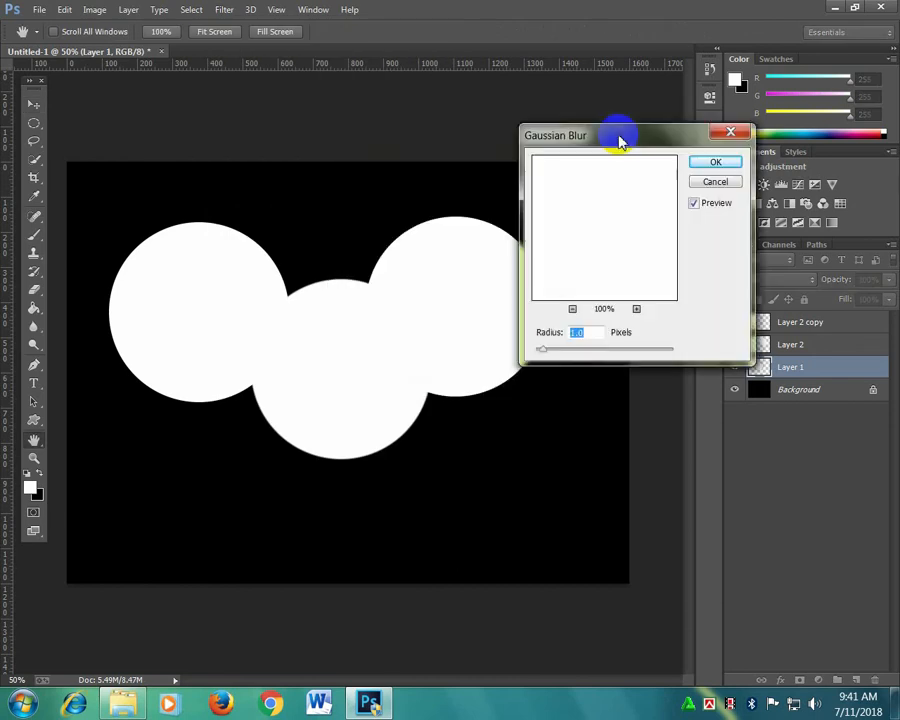
{"action": "left_click_drag", "start_coordinate": [545, 357], "coordinate": [609, 360]}
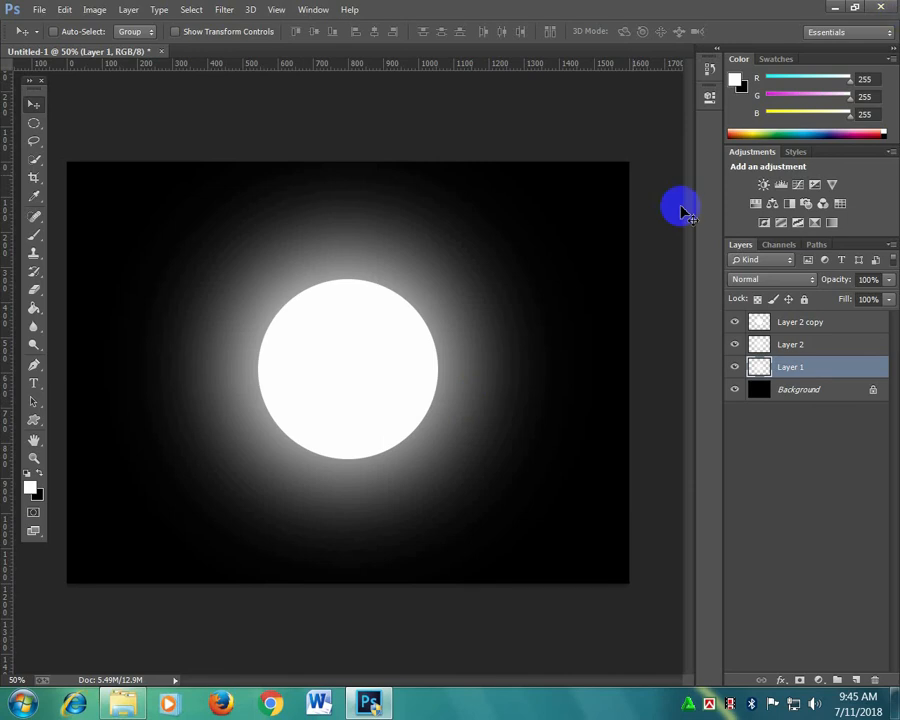
Merge Layer 1, Layer 2 and Layer 2 copy into a single layer.
{"action": "left_click", "coordinate": [815, 323], "text": "shift"}
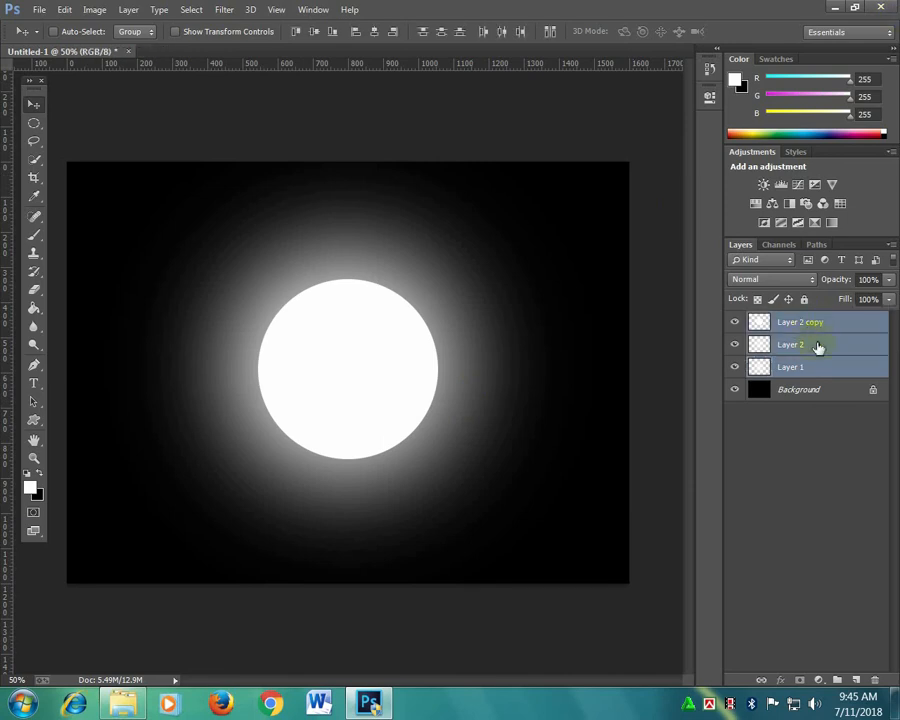
{"action": "right_click", "coordinate": [820, 371]}
{"action": "right_click", "coordinate": [836, 357]}
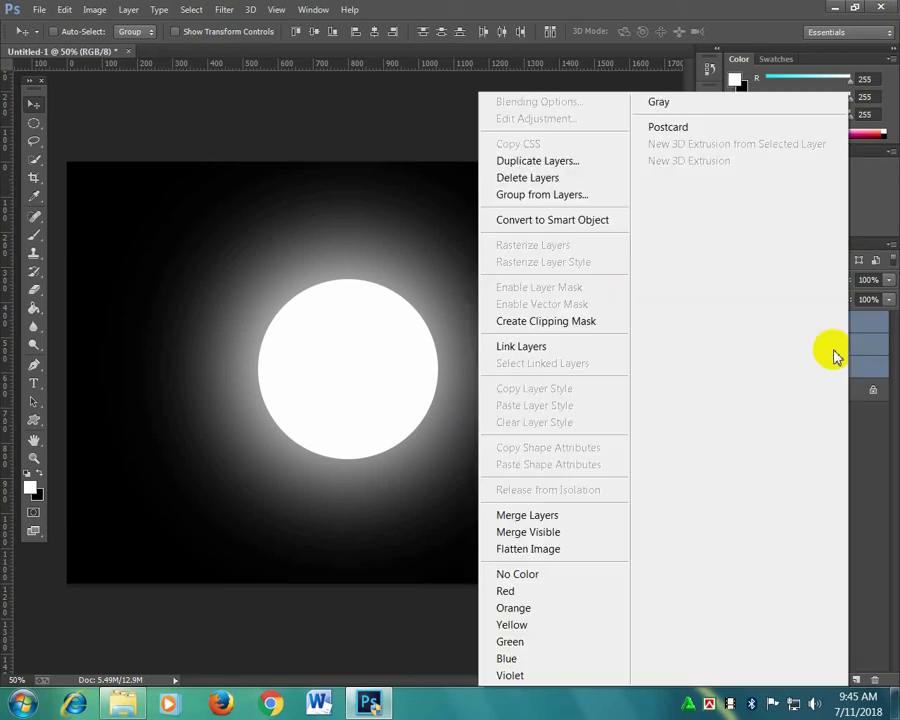
{"action": "left_click", "coordinate": [527, 515]}
Shrink the merged glowing circle to under half its size and move it to the upper right of the canvas.
{"action": "left_click_drag", "start_coordinate": [428, 372], "coordinate": [341, 411]}
{"action": "key", "text": "ctrl+t"}
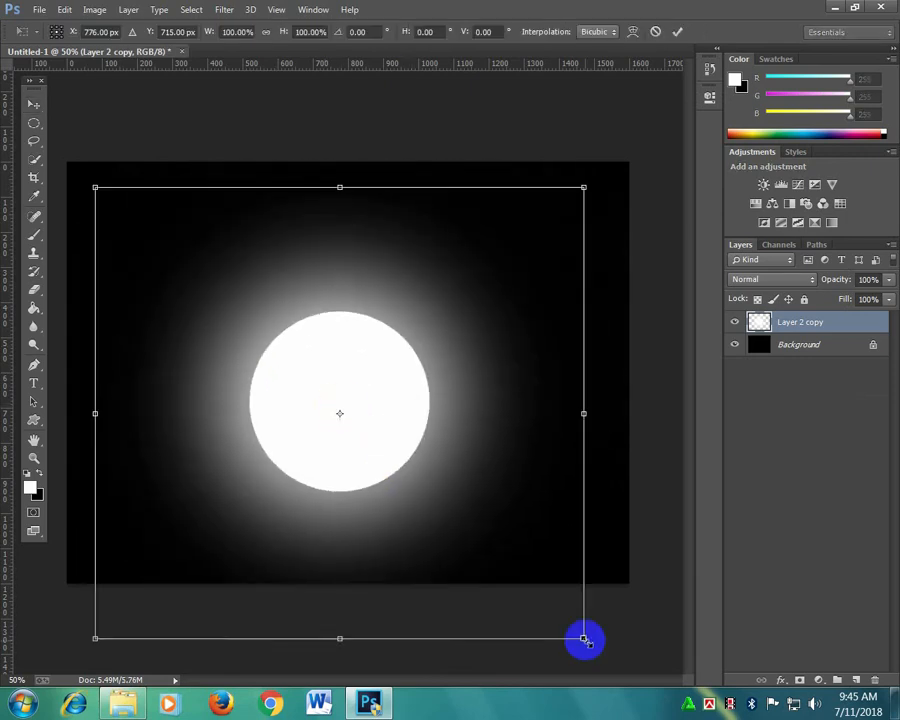
{"action": "left_click_drag", "start_coordinate": [584, 640], "coordinate": [431, 526]}
{"action": "left_click_drag", "start_coordinate": [341, 422], "coordinate": [567, 257]}
{"action": "key", "text": "Return"}
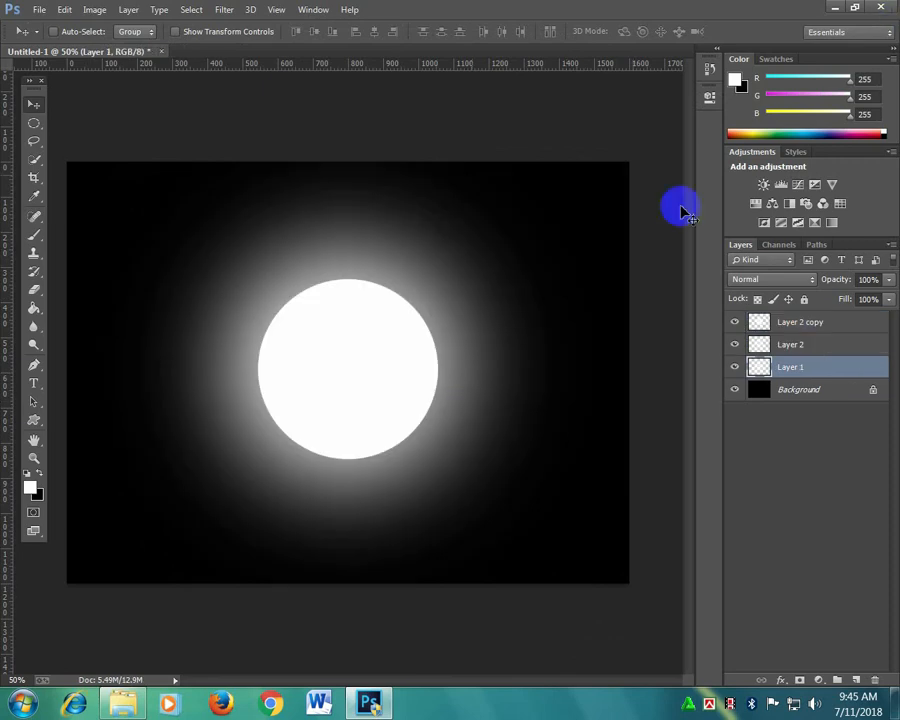
Merge the three circle layers, Layer 1, Layer 2 and Layer 2 copy, into one.
{"action": "left_click", "coordinate": [815, 322], "text": "shift"}
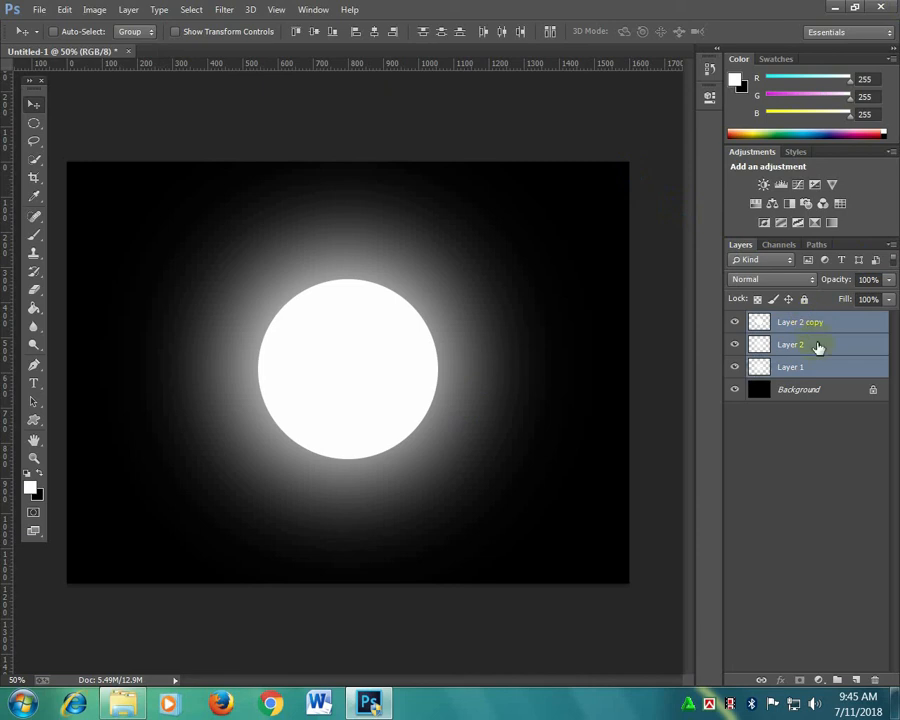
{"action": "right_click", "coordinate": [822, 373]}
{"action": "right_click", "coordinate": [842, 362]}
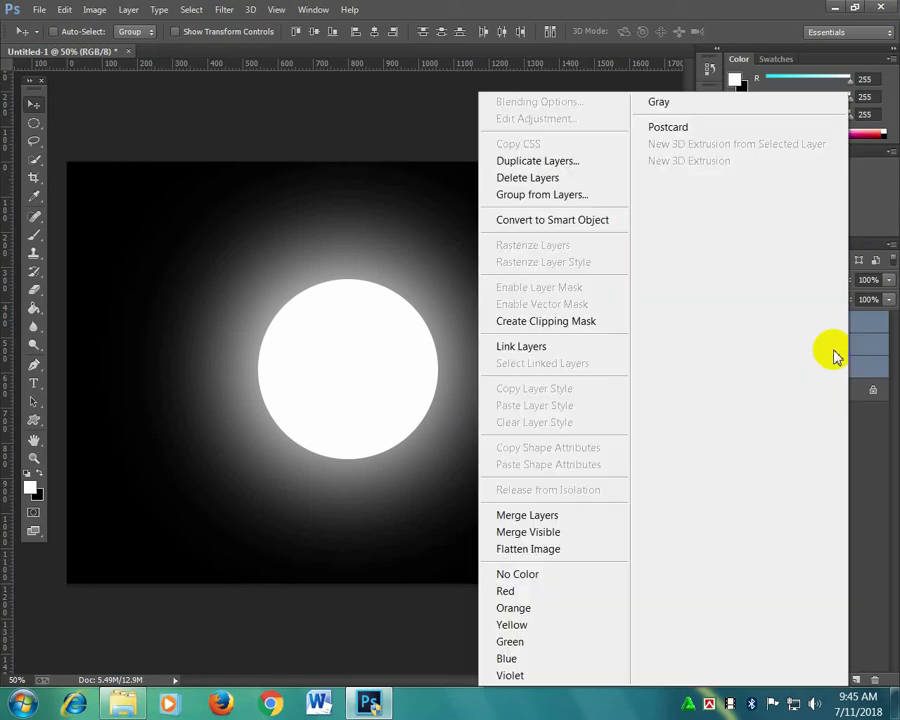
{"action": "left_click", "coordinate": [554, 518]}
Scale the merged glowing circle down to under half its size and place it in the upper-right corner of the canvas.
{"action": "left_click_drag", "start_coordinate": [428, 374], "coordinate": [341, 408]}
{"action": "key", "text": "ctrl+t"}
{"action": "left_click_drag", "start_coordinate": [584, 639], "coordinate": [430, 527]}
{"action": "left_click_drag", "start_coordinate": [342, 421], "coordinate": [567, 254]}
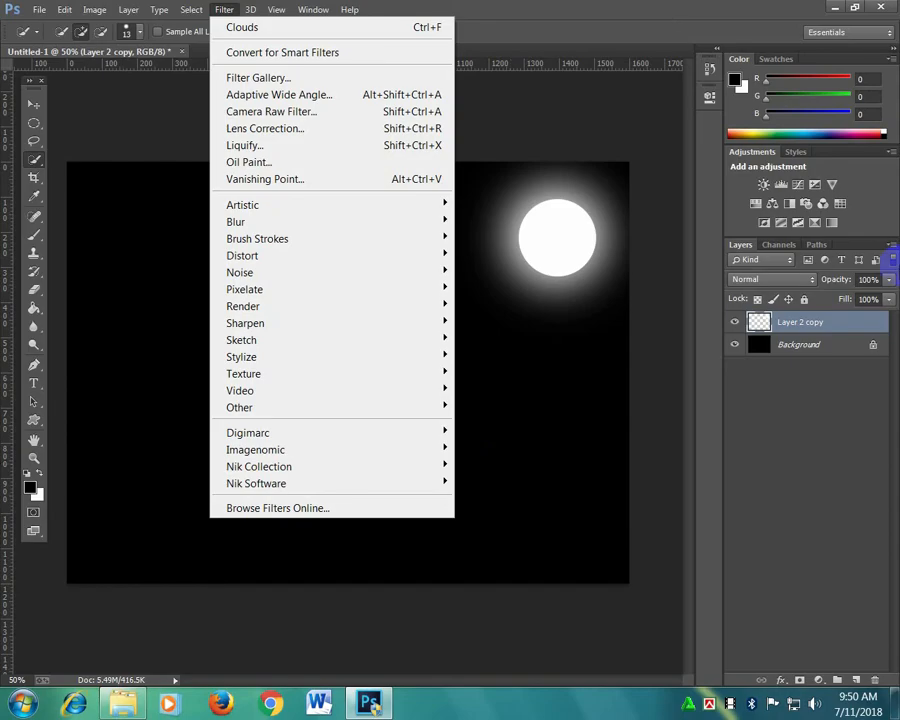
Add a new empty layer directly above the Layer 2 copy circle layer.
{"action": "left_click", "coordinate": [850, 346]}
{"action": "key", "text": "ctrl+shift+alt+n"}
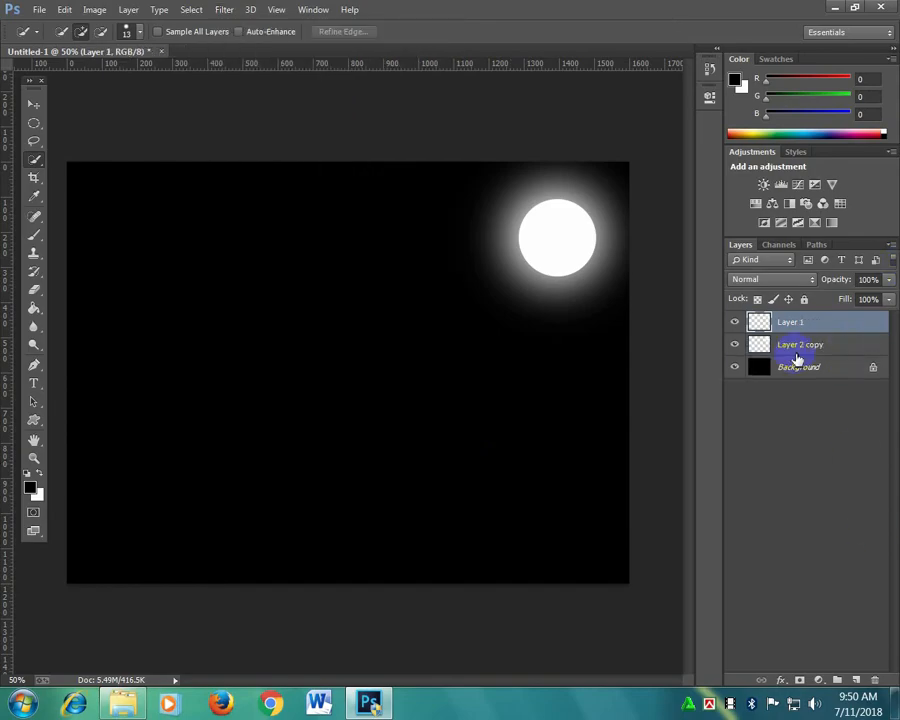
Try to select the white circle with the Magic Wand tool while the new Layer 1 is active.
{"action": "left_click", "coordinate": [35, 163]}
{"action": "left_click_drag", "start_coordinate": [36, 167], "coordinate": [105, 168]}
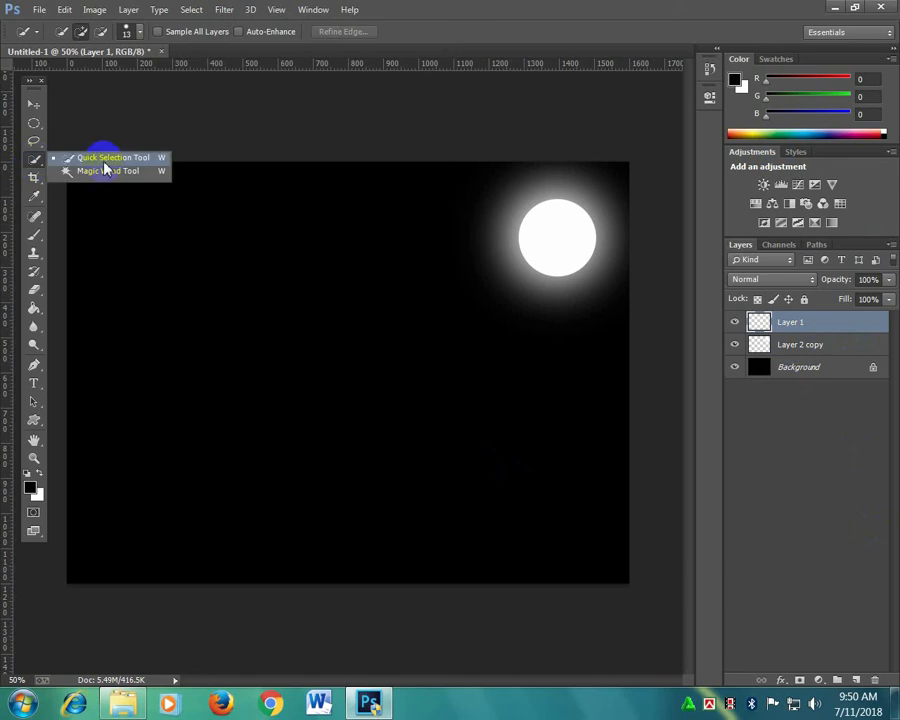
{"action": "left_click", "coordinate": [104, 163]}
{"action": "left_click", "coordinate": [40, 163], "text": "alt"}
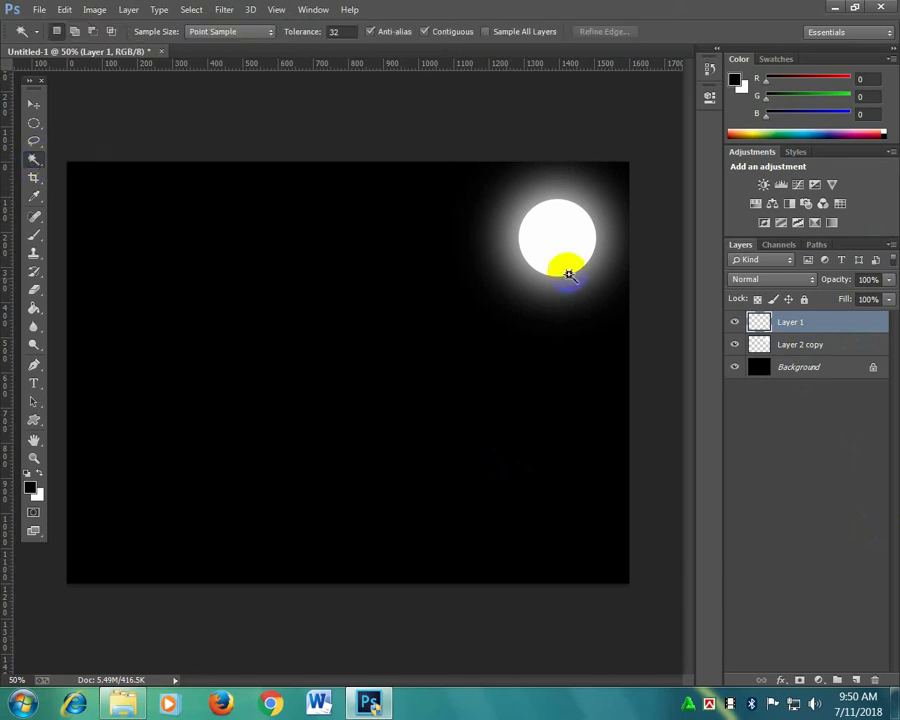
{"action": "left_click", "coordinate": [568, 274]}
{"action": "left_click", "coordinate": [557, 235]}
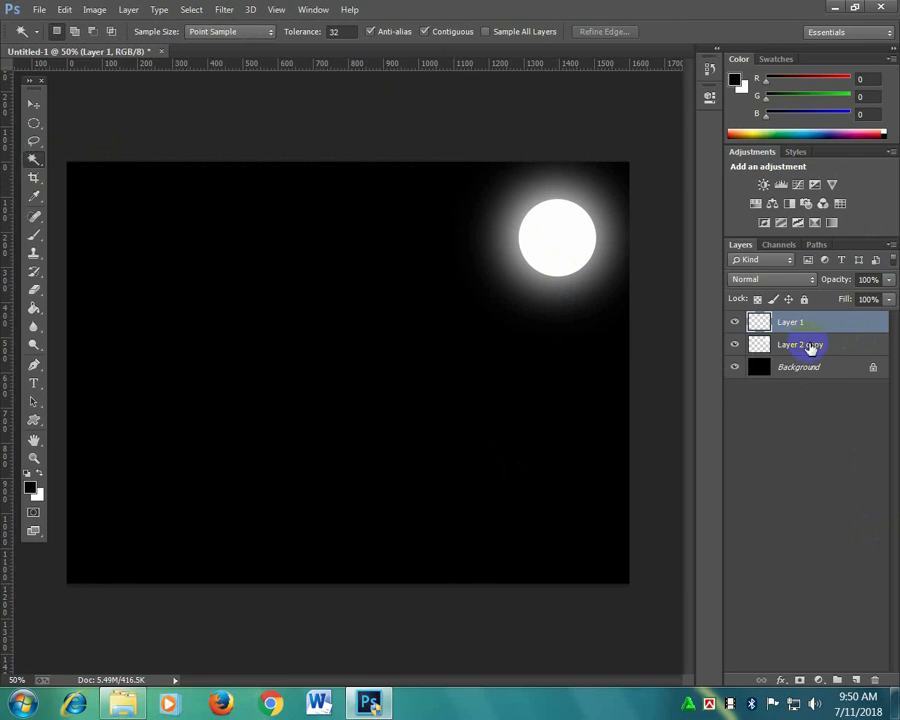
Try to select the white disc on Layer 2 copy with the Magic Wand at tolerance 32, and clear the selection.
{"action": "left_click", "coordinate": [810, 345]}
{"action": "left_click", "coordinate": [577, 245]}
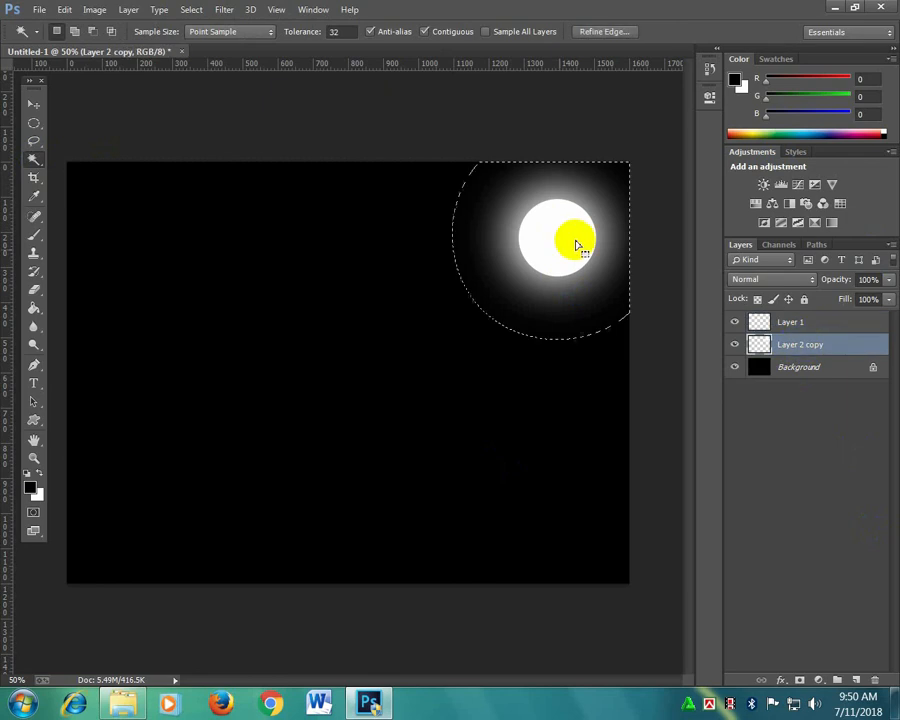
{"action": "left_click", "coordinate": [557, 250]}
{"action": "left_click", "coordinate": [549, 238]}
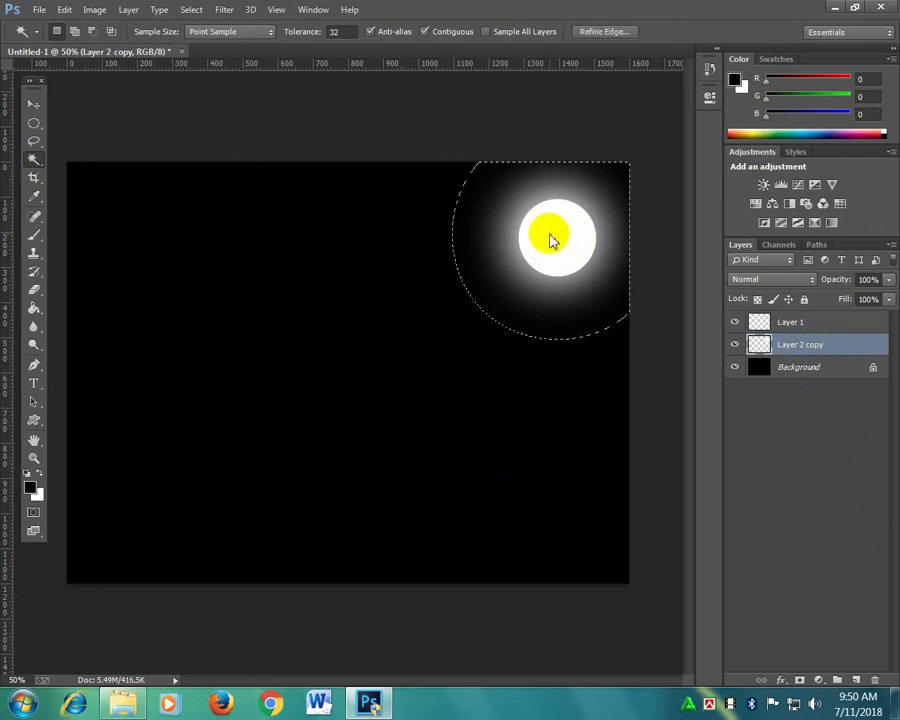
{"action": "left_click", "coordinate": [556, 240]}
{"action": "left_click", "coordinate": [555, 240]}
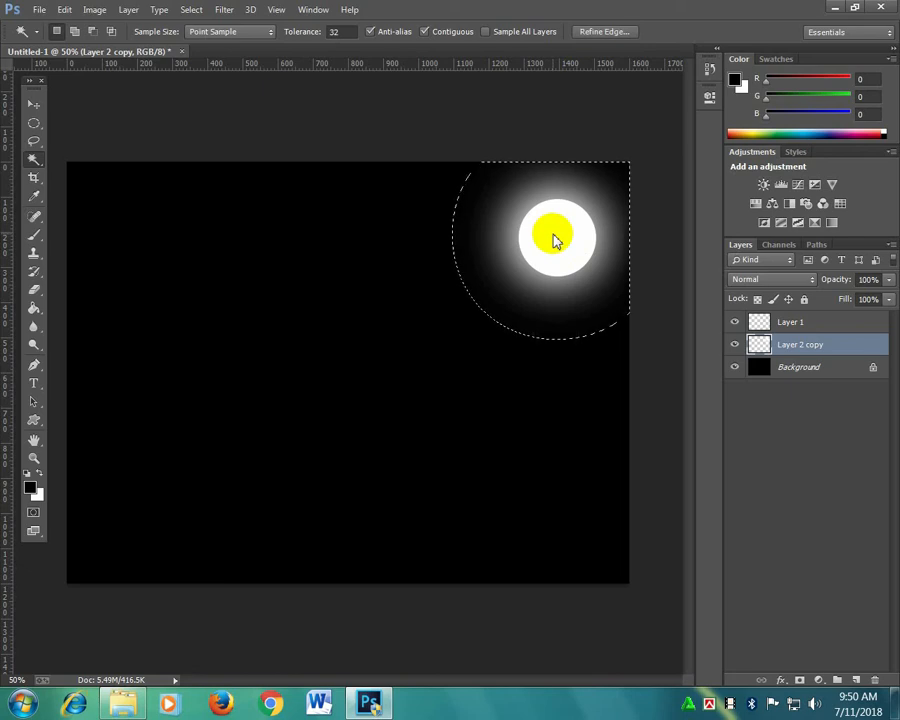
{"action": "left_click", "coordinate": [620, 232]}
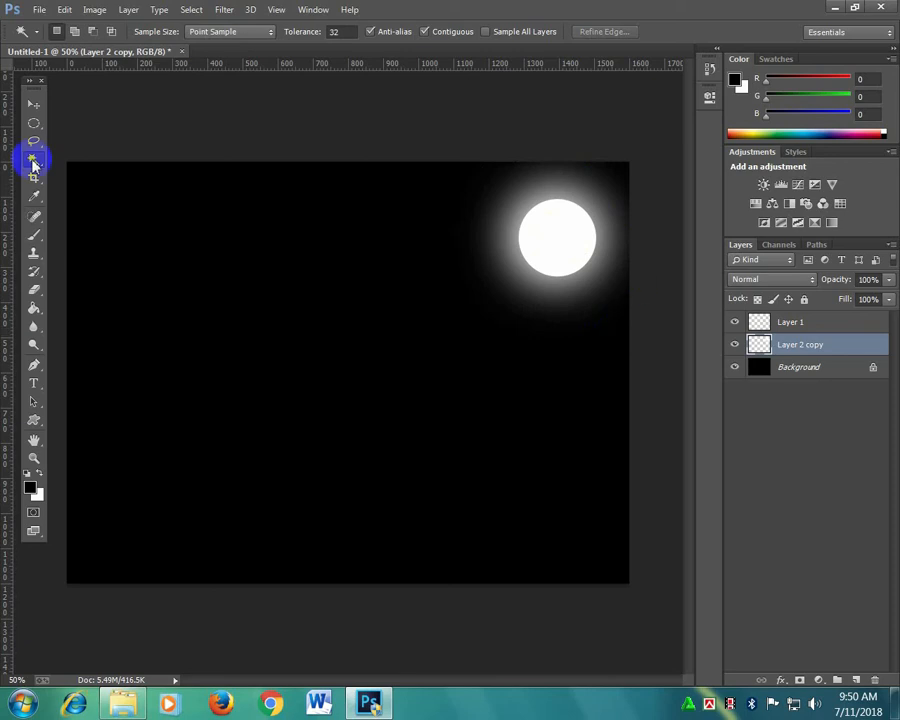
Try outlining the white disc with an elliptical marquee selection, and deselect it.
{"action": "right_click", "coordinate": [33, 162]}
{"action": "left_click", "coordinate": [34, 124]}
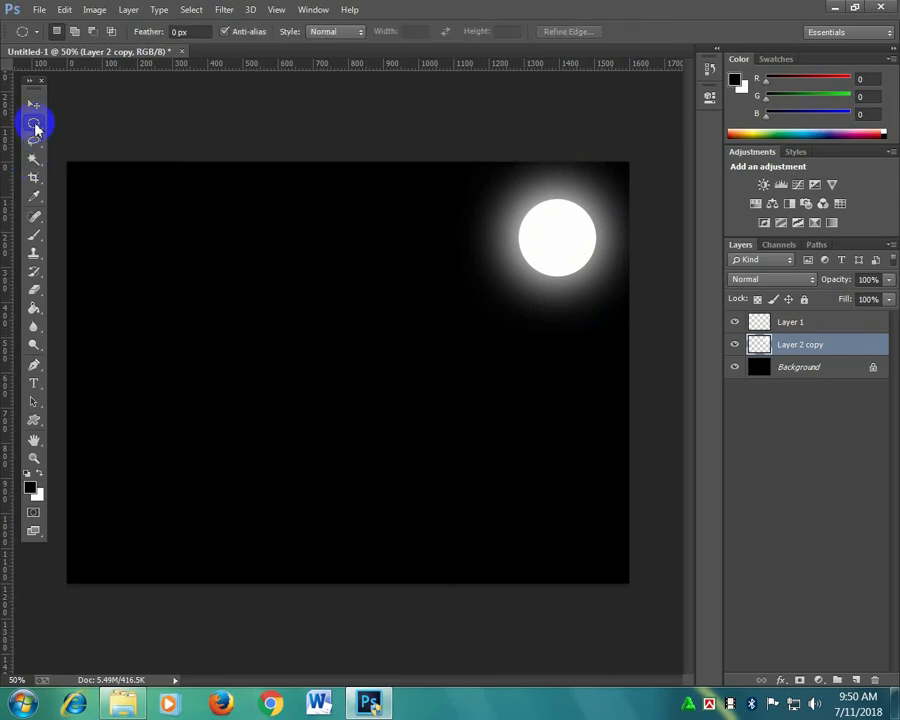
{"action": "left_click_drag", "start_coordinate": [527, 209], "coordinate": [566, 253]}
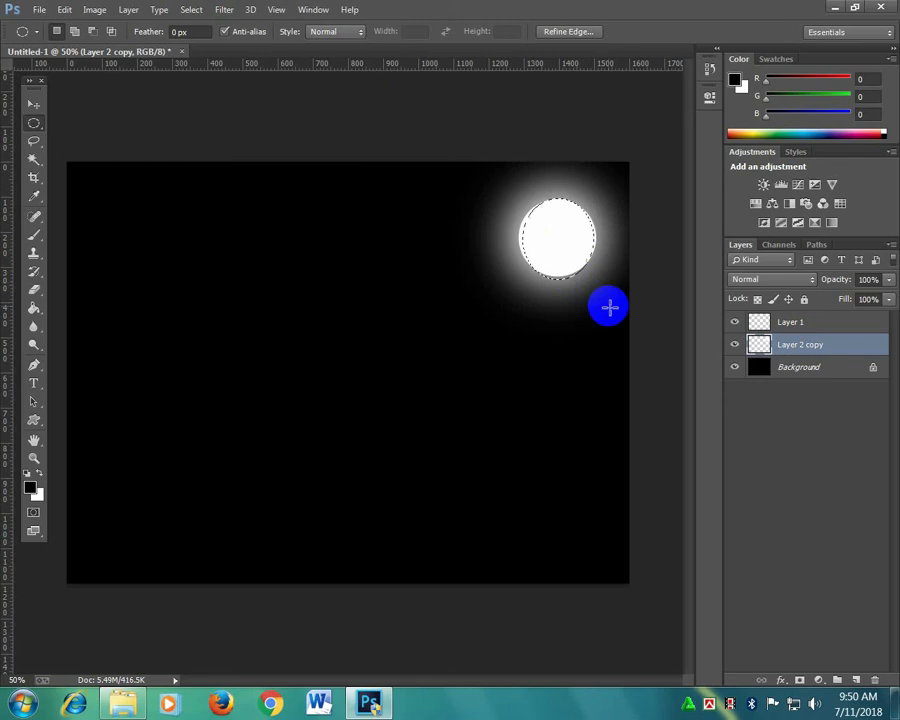
{"action": "left_click", "coordinate": [563, 258]}
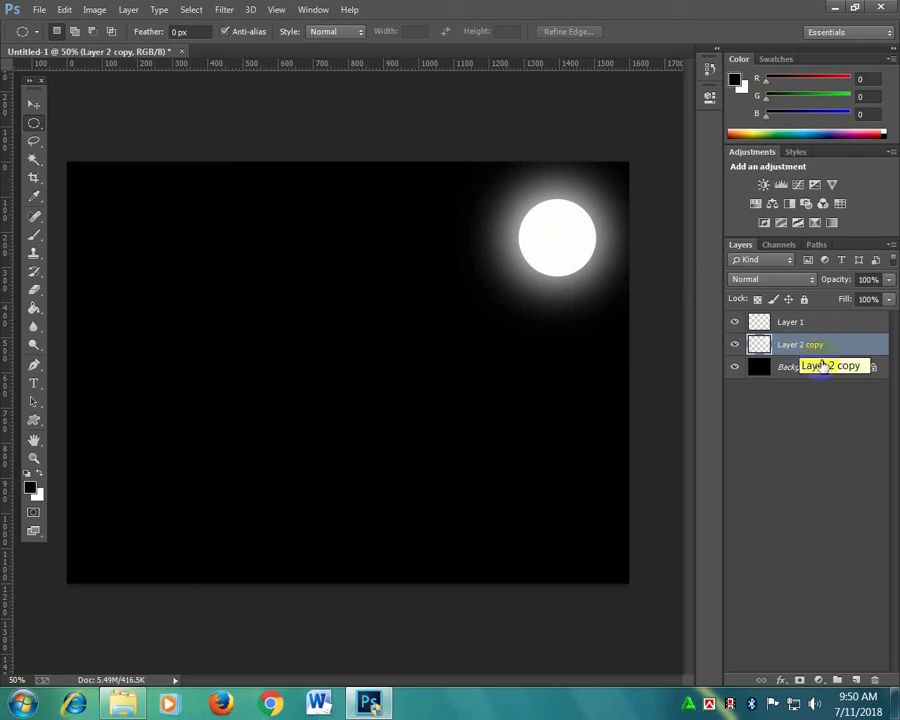
Load the pixels of Layer 2 copy as a selection around the circle, and clear the selection.
{"action": "right_click", "coordinate": [758, 348]}
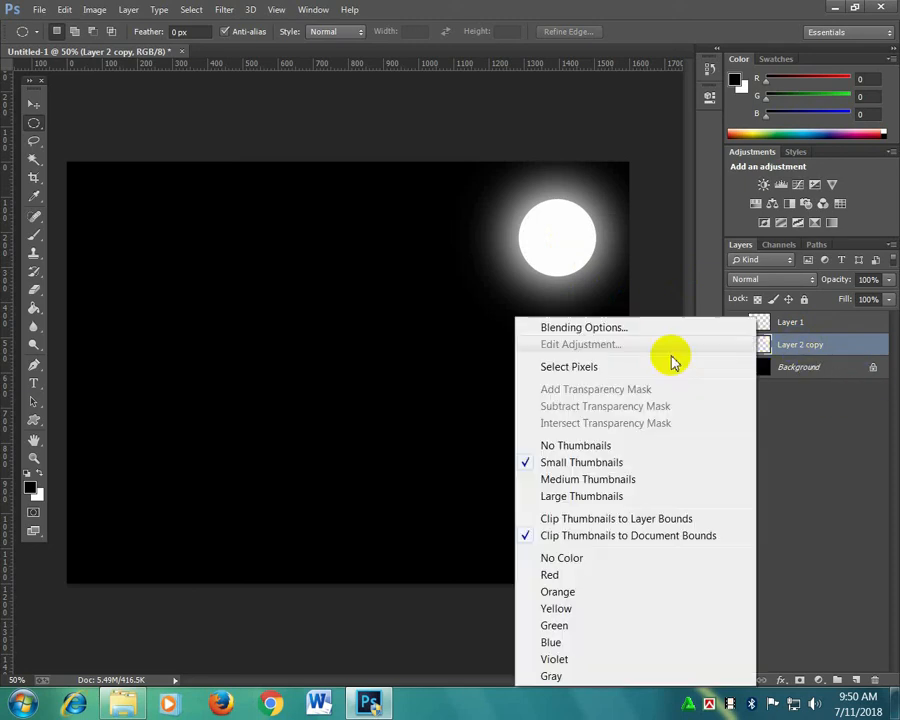
{"action": "left_click", "coordinate": [570, 366]}
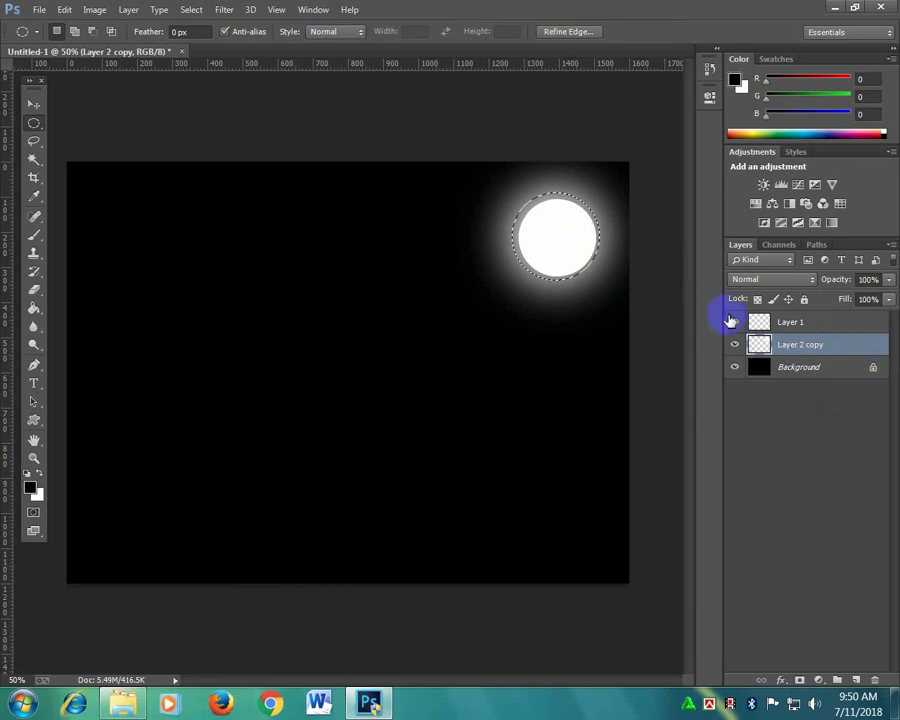
{"action": "left_click", "coordinate": [173, 298]}
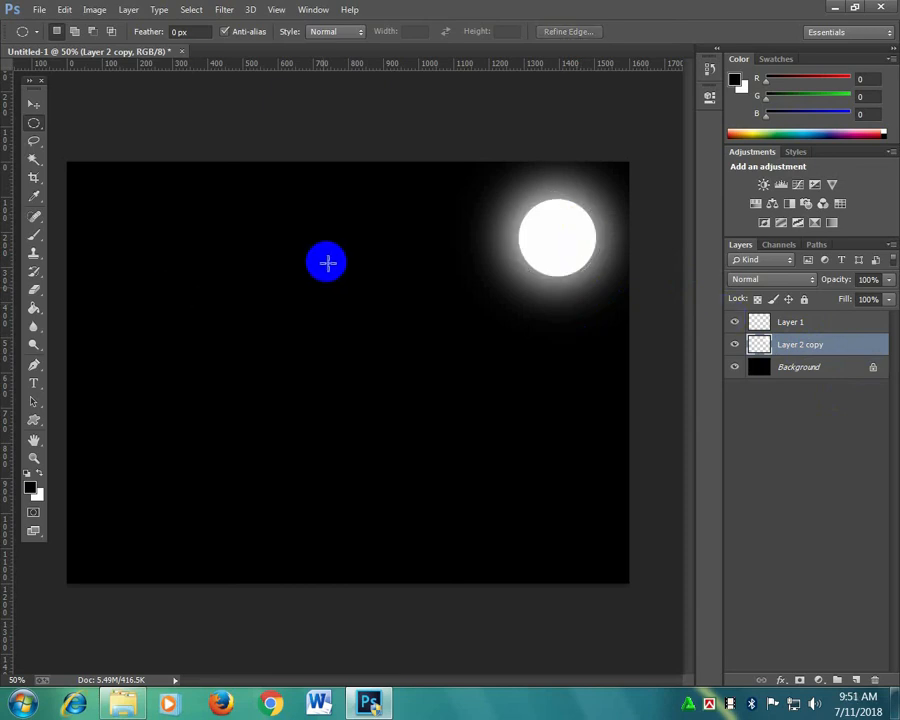
{"action": "left_click_drag", "start_coordinate": [380, 288], "coordinate": [663, 240]}
{"action": "left_click", "coordinate": [576, 341]}
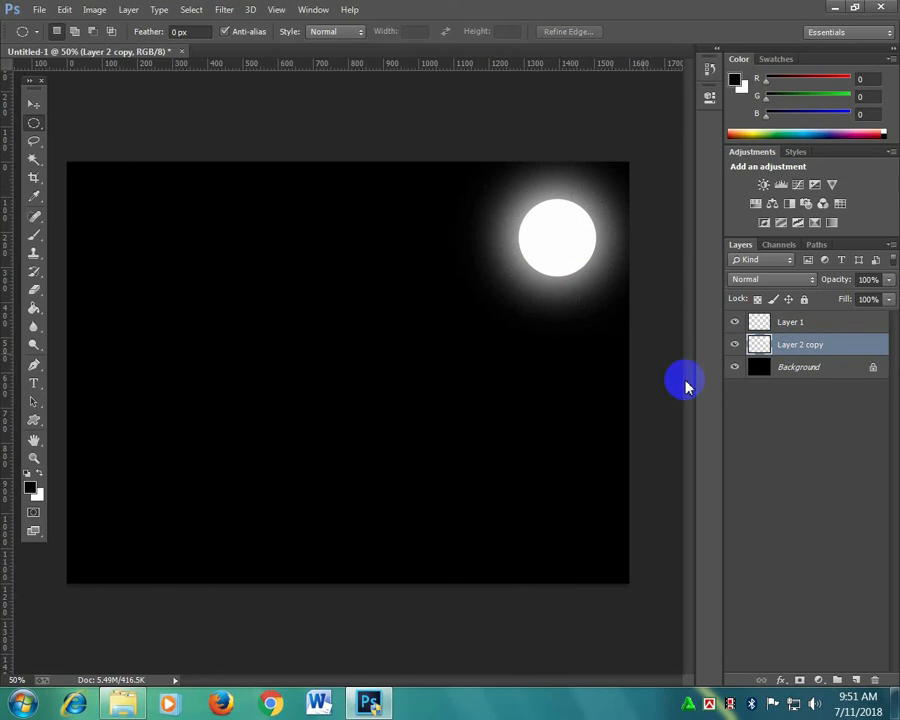
Select the pixels of Layer 2 copy to outline the glowing circle.
{"action": "left_click", "coordinate": [764, 347]}
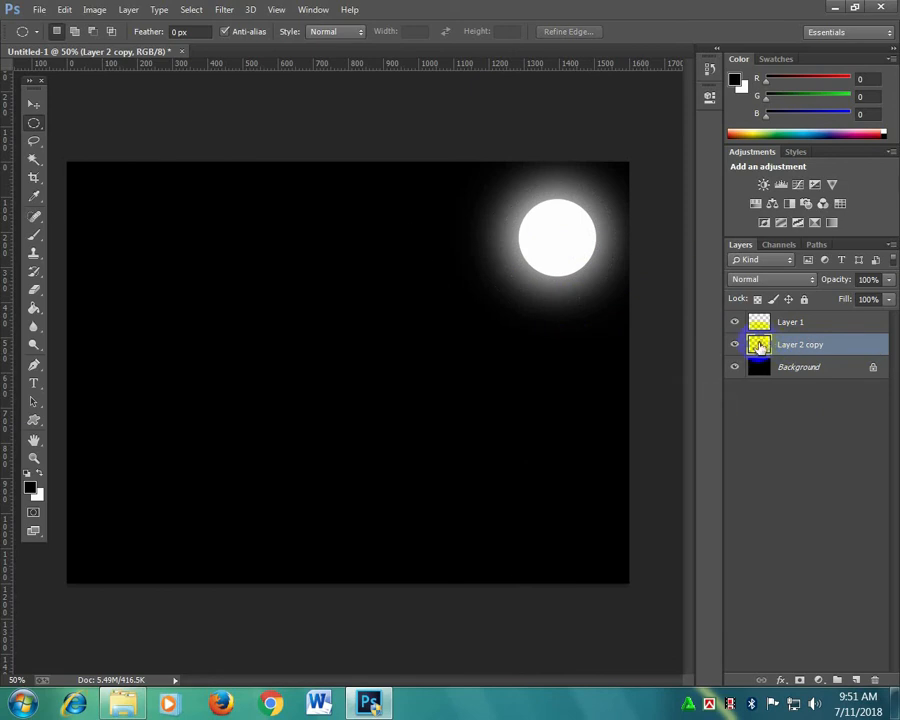
{"action": "right_click", "coordinate": [760, 347]}
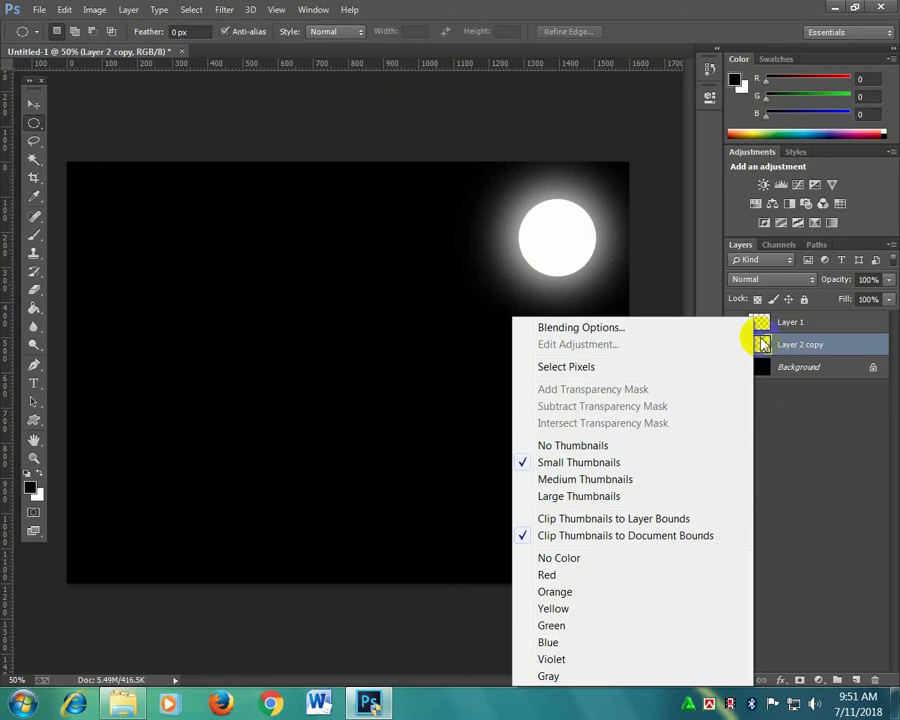
{"action": "left_click", "coordinate": [762, 344]}
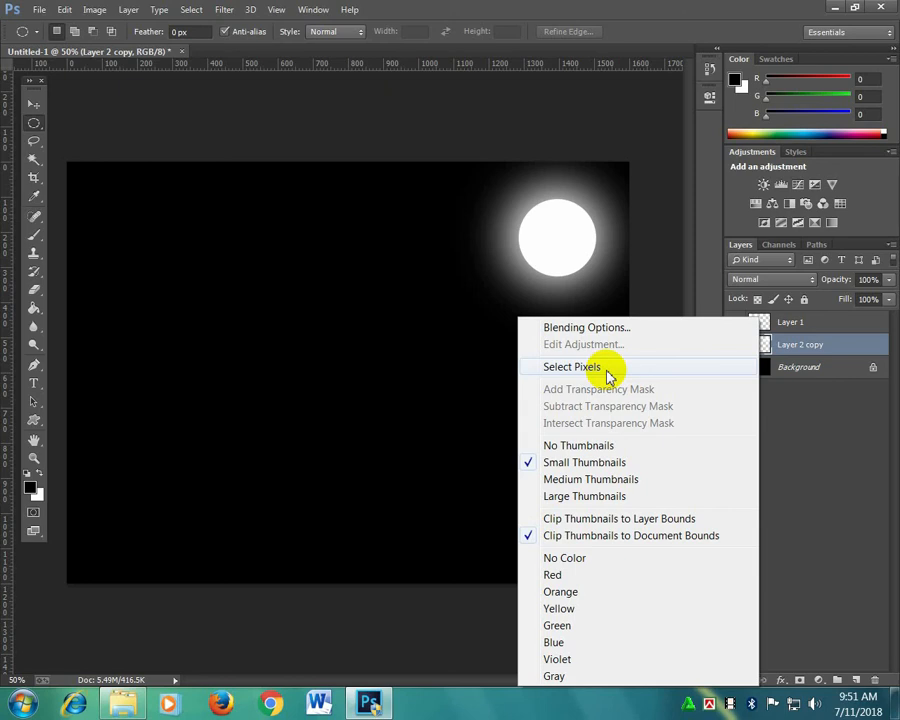
{"action": "left_click", "coordinate": [607, 371]}
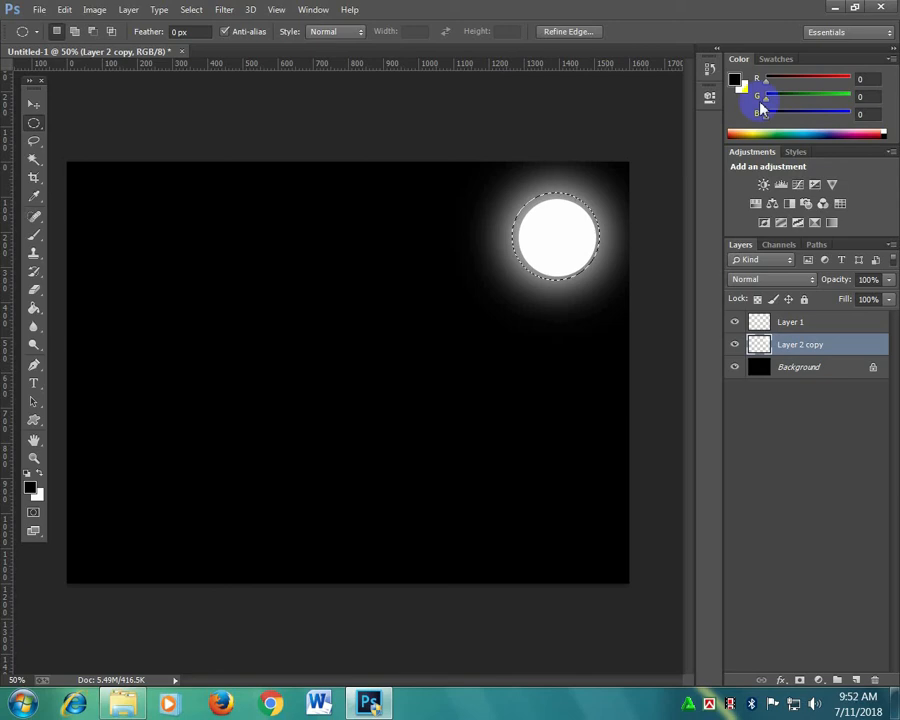
Render the Clouds filter on Layer 1 within the circle selection.
{"action": "left_click", "coordinate": [800, 322]}
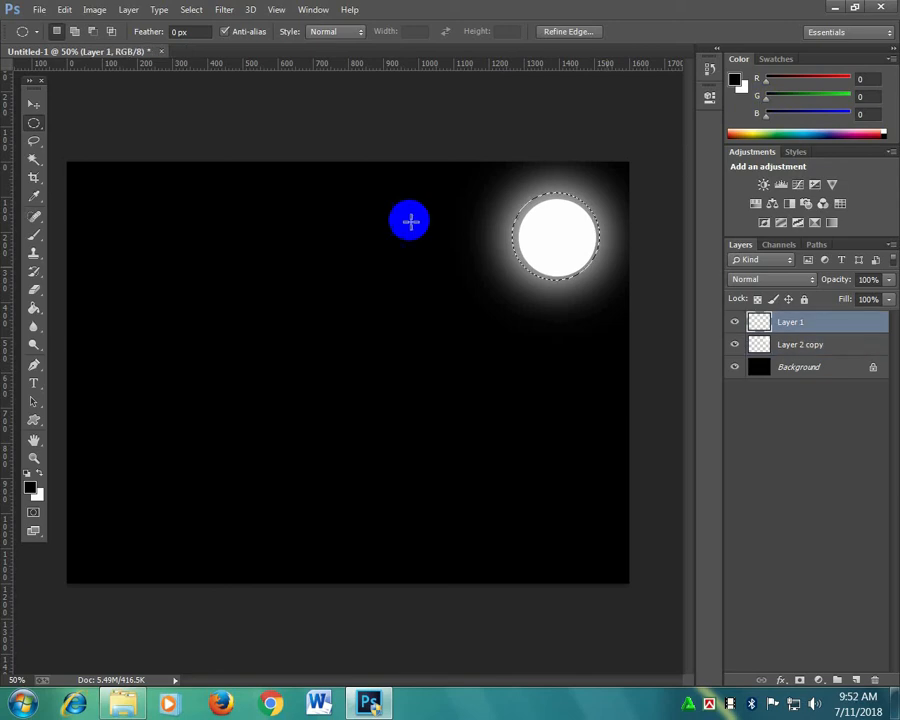
{"action": "left_click", "coordinate": [226, 10]}
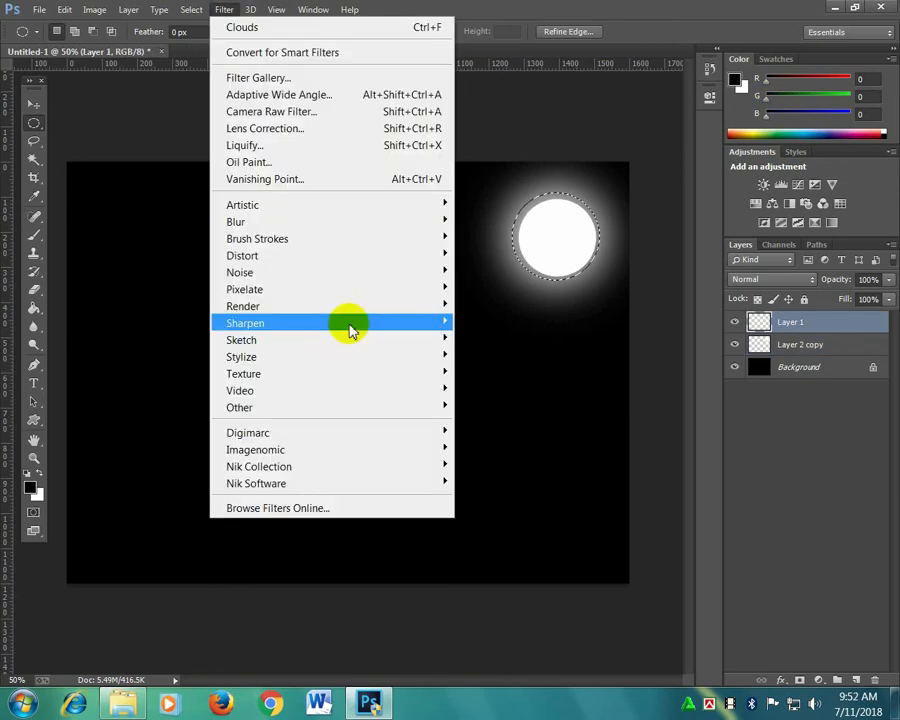
{"action": "mouse_move", "coordinate": [420, 306]}
{"action": "left_click", "coordinate": [508, 310]}
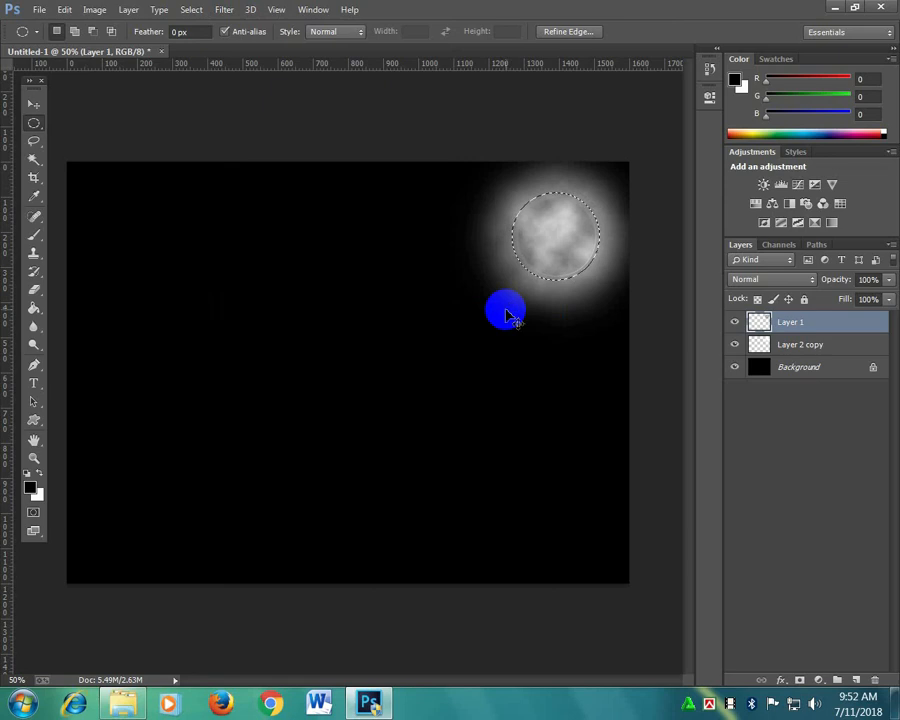
Reapply the Clouds filter to Layer 1 several times to vary the moon's surface texture.
{"action": "key", "text": "ctrl+f"}
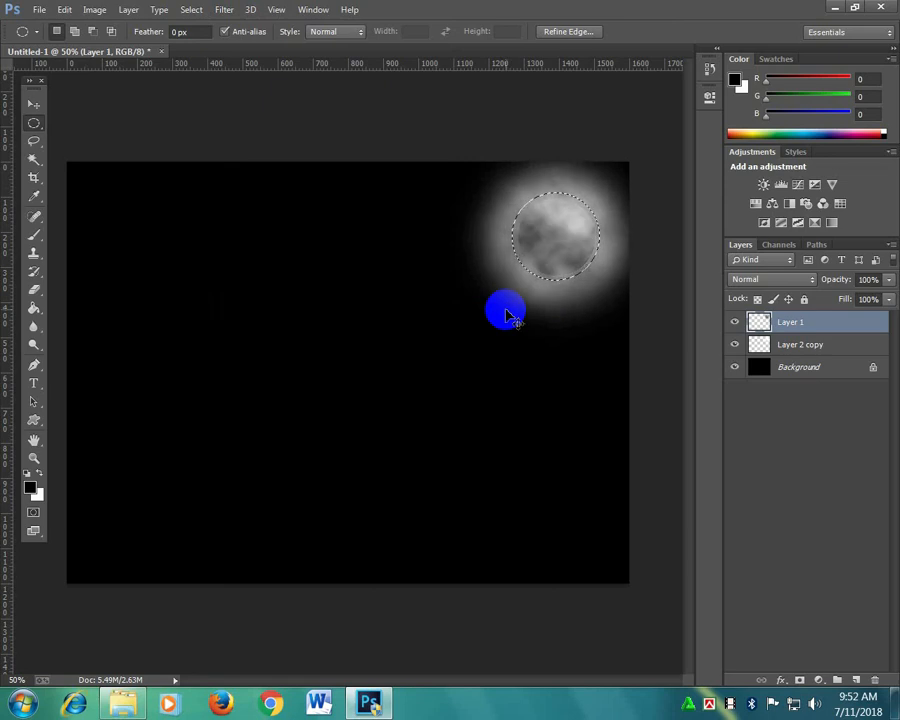
{"action": "key", "text": "ctrl+f"}
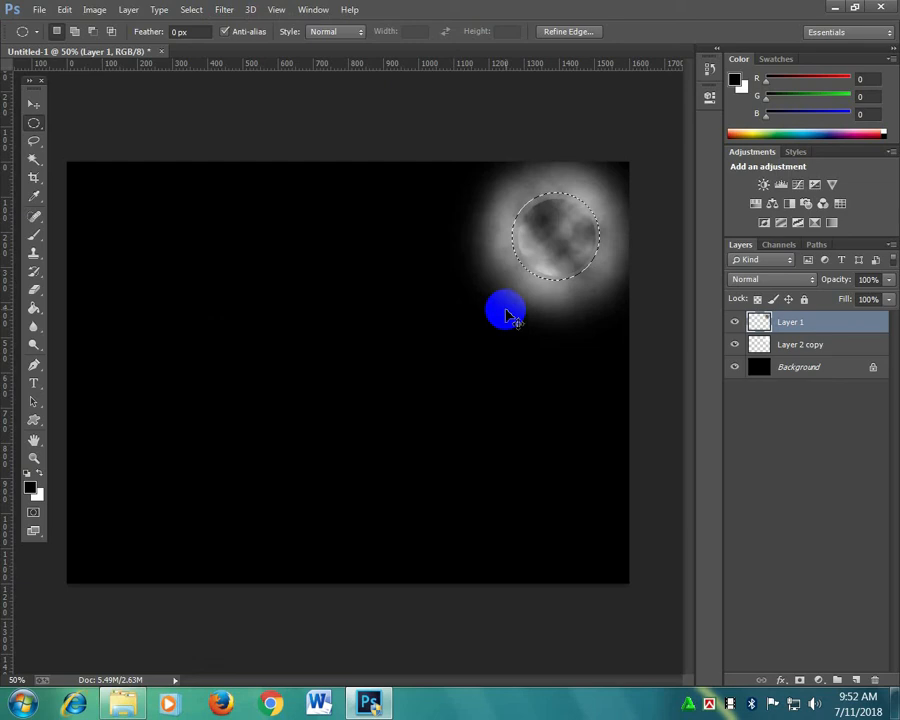
{"action": "key", "text": "ctrl+f"}
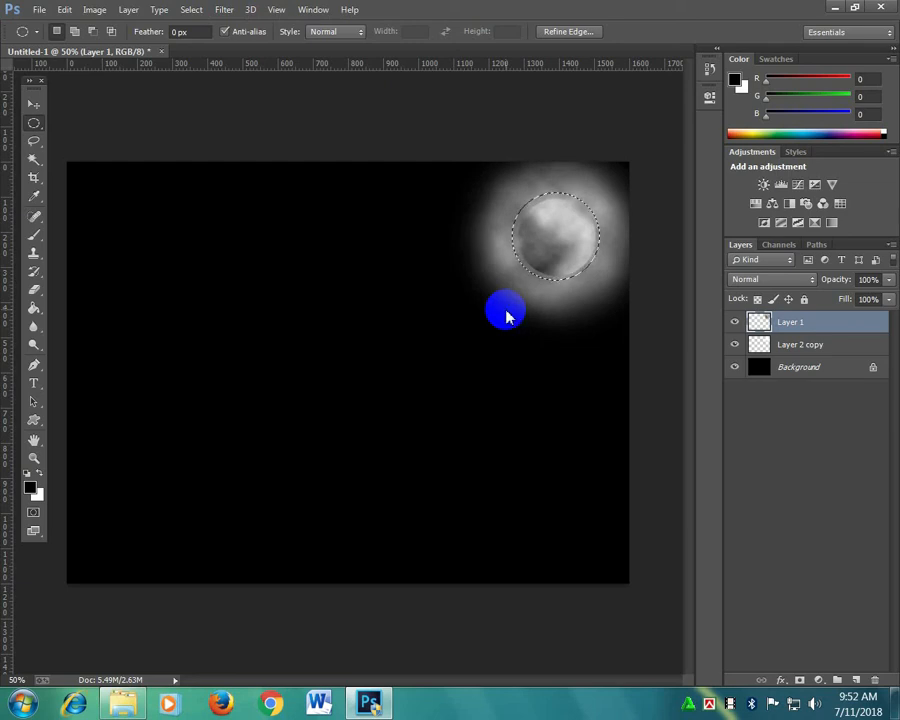
{"action": "key", "text": "ctrl+f"}
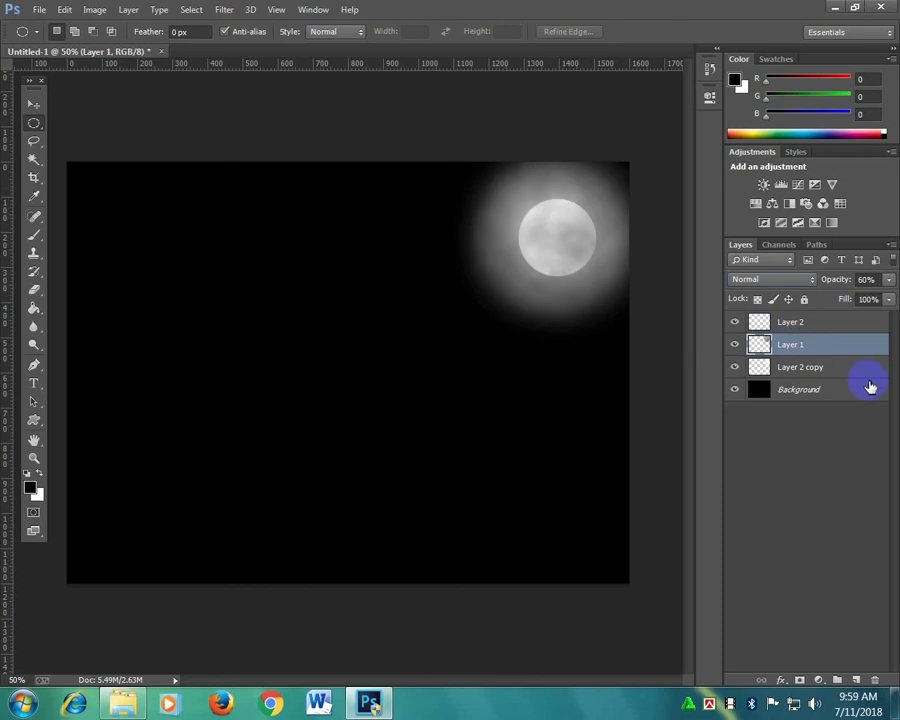
Make Layer 2 the active layer in the moon document.
{"action": "left_click", "coordinate": [791, 323]}
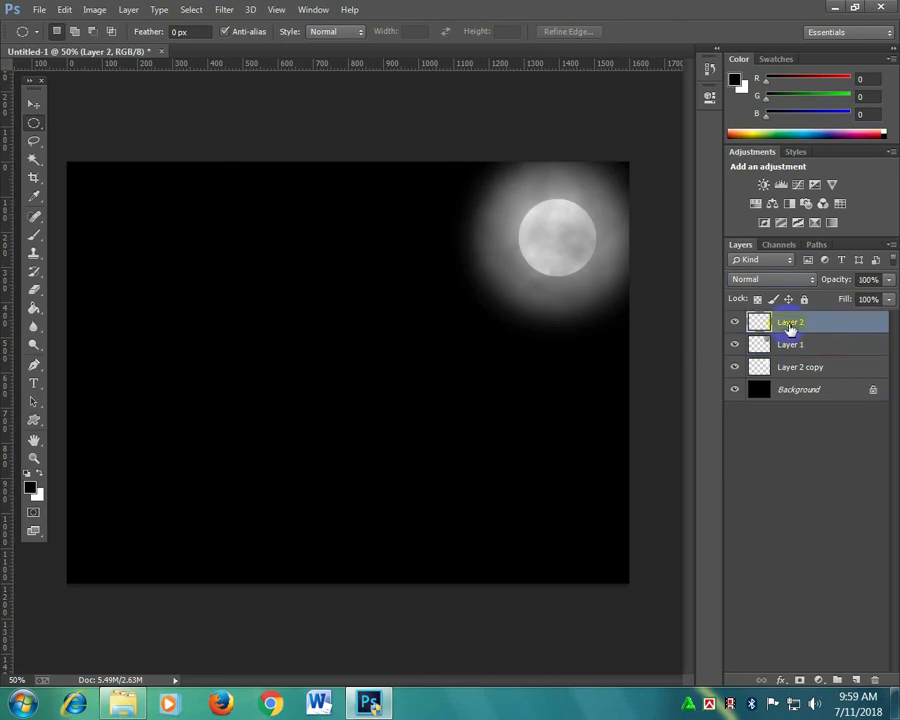
{"action": "left_click", "coordinate": [430, 225]}
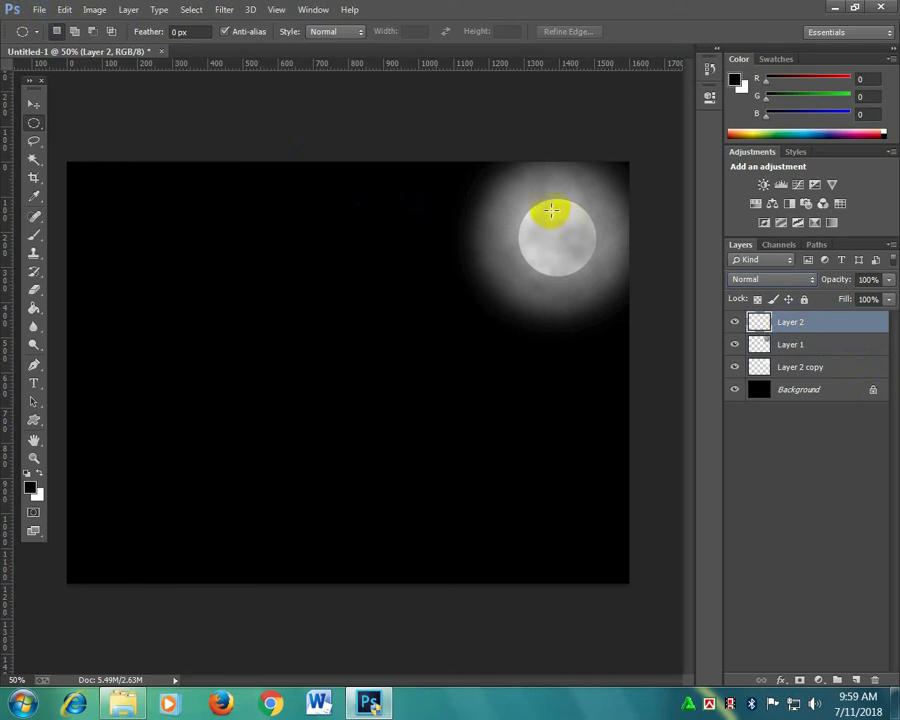
{"action": "left_click", "coordinate": [91, 234]}
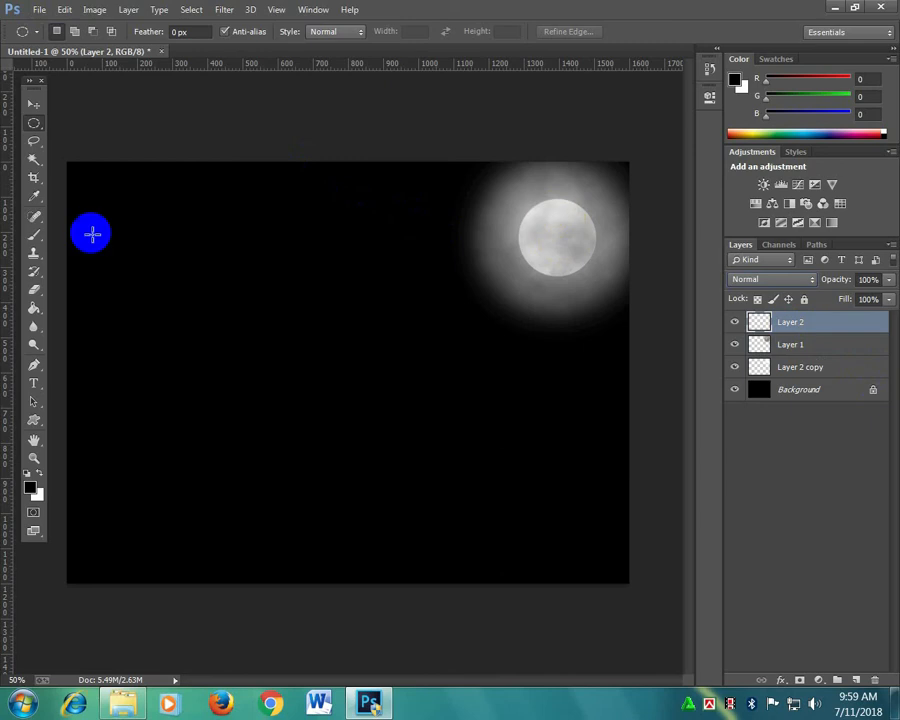
Create a 1600 x 1200 document from the Web preset with a transparent background and dock it beside the moon document.
{"action": "left_click", "coordinate": [39, 10]}
{"action": "left_click", "coordinate": [52, 29]}
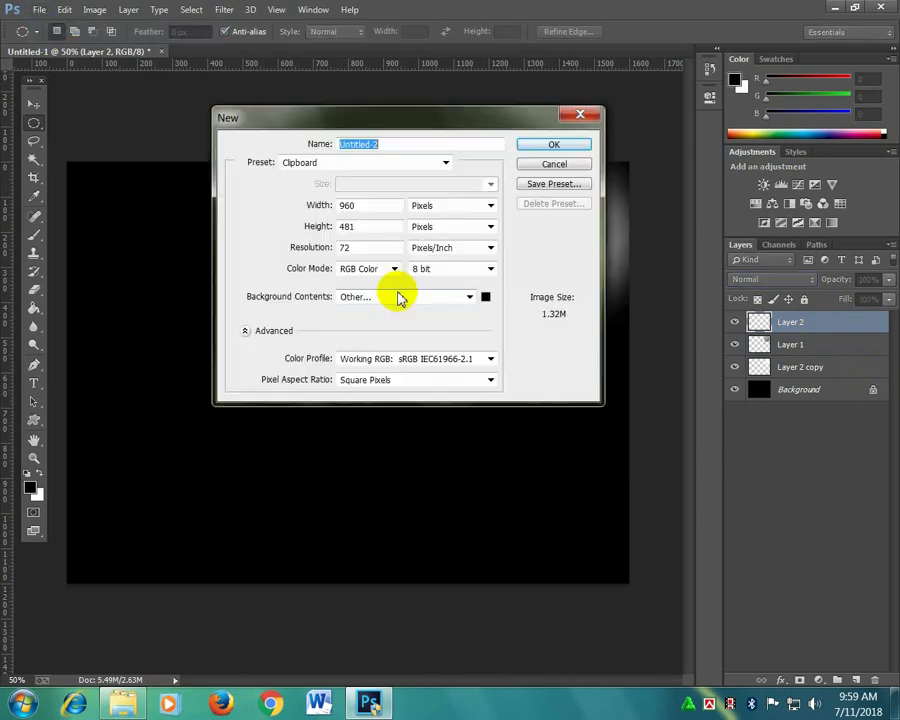
{"action": "left_click", "coordinate": [355, 162]}
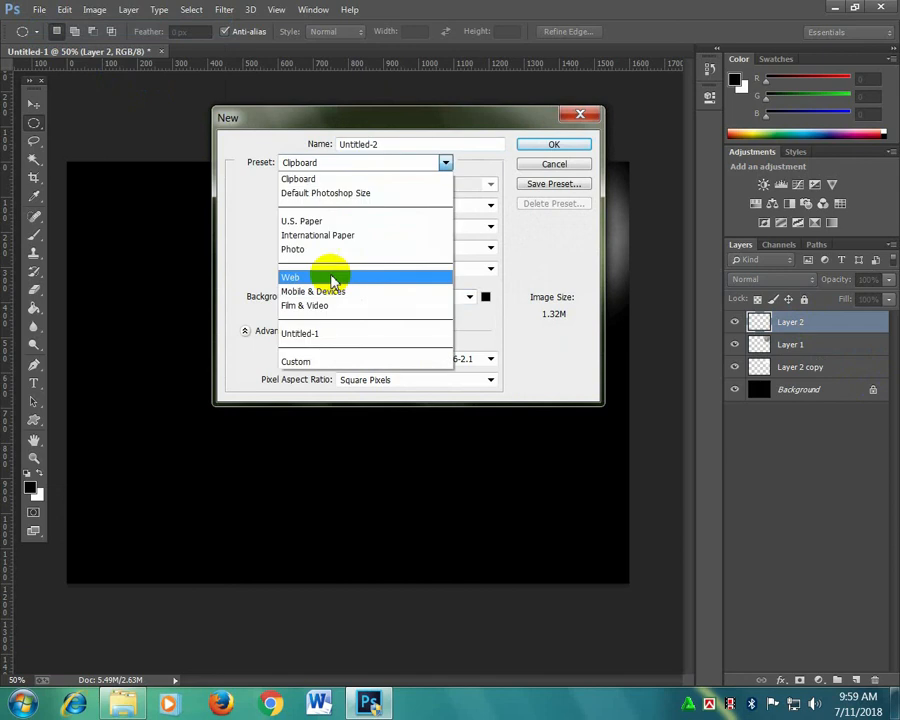
{"action": "left_click", "coordinate": [334, 279]}
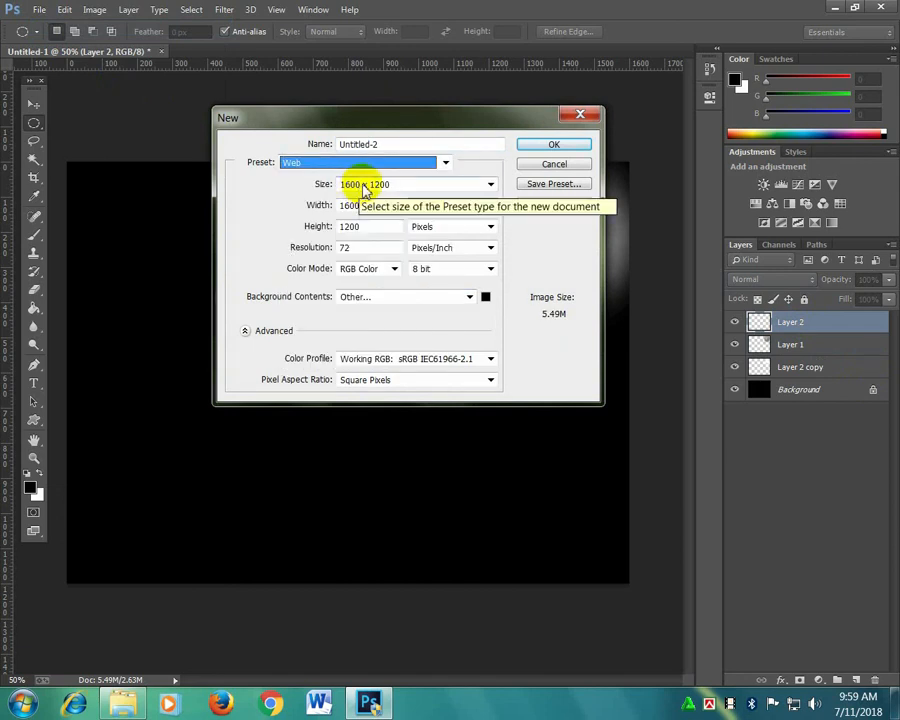
{"action": "left_click", "coordinate": [428, 300]}
{"action": "left_click", "coordinate": [362, 328]}
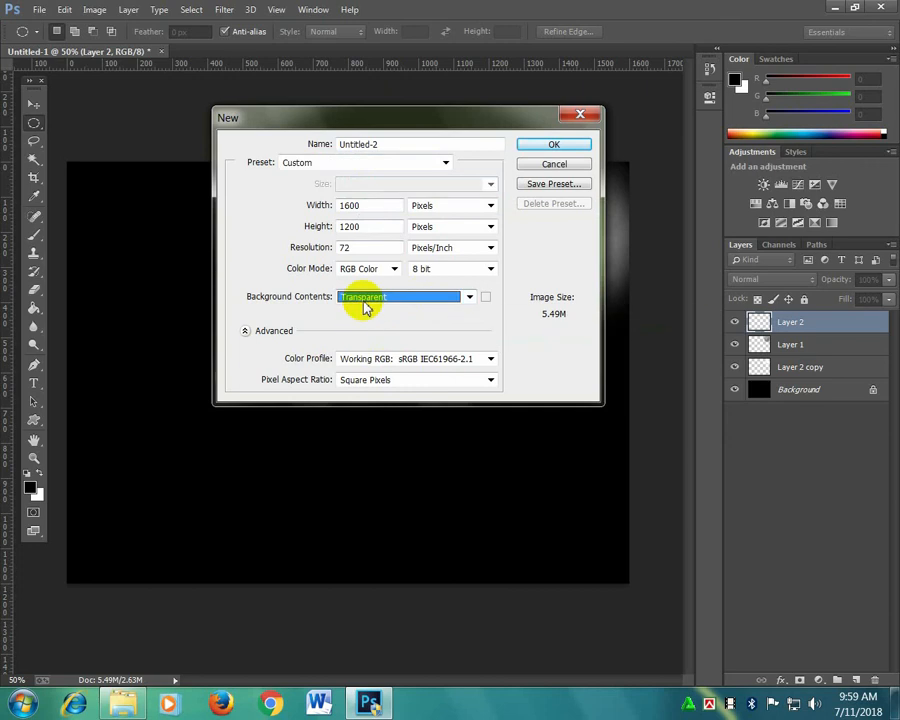
{"action": "left_click", "coordinate": [549, 145]}
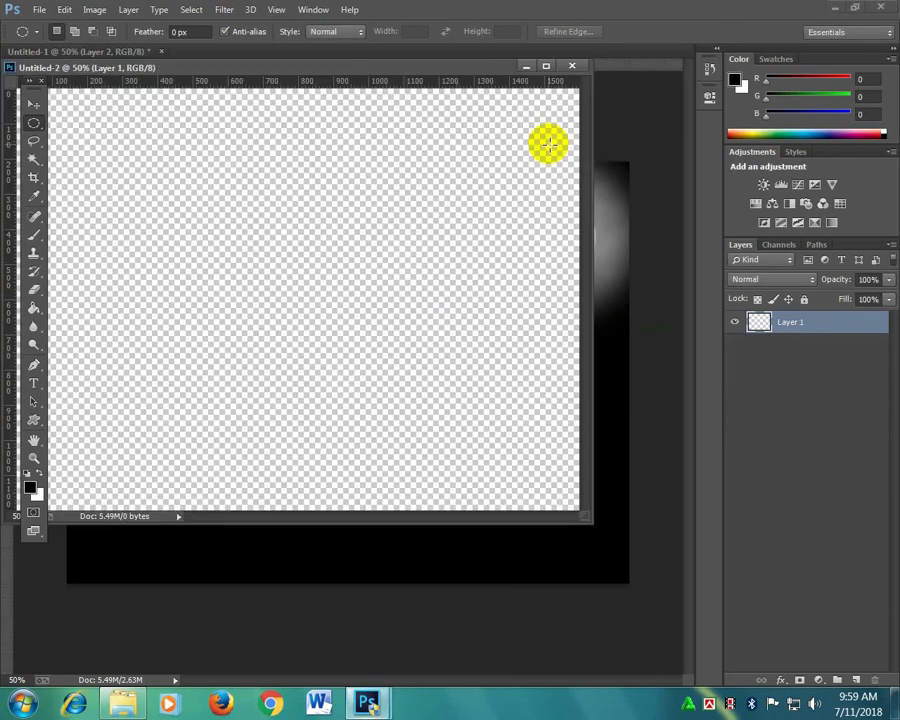
{"action": "left_click_drag", "start_coordinate": [398, 72], "coordinate": [478, 50]}
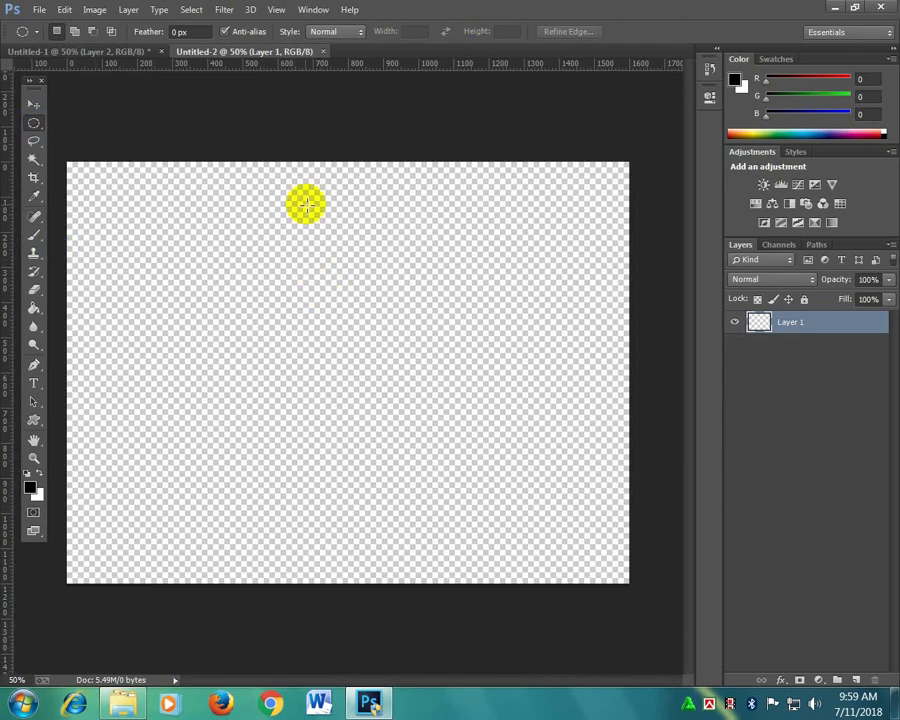
Draw a very thin vertical elliptical selection about 750 px tall near the canvas centre and fill it with black.
{"action": "left_click_drag", "start_coordinate": [305, 204], "coordinate": [326, 533]}
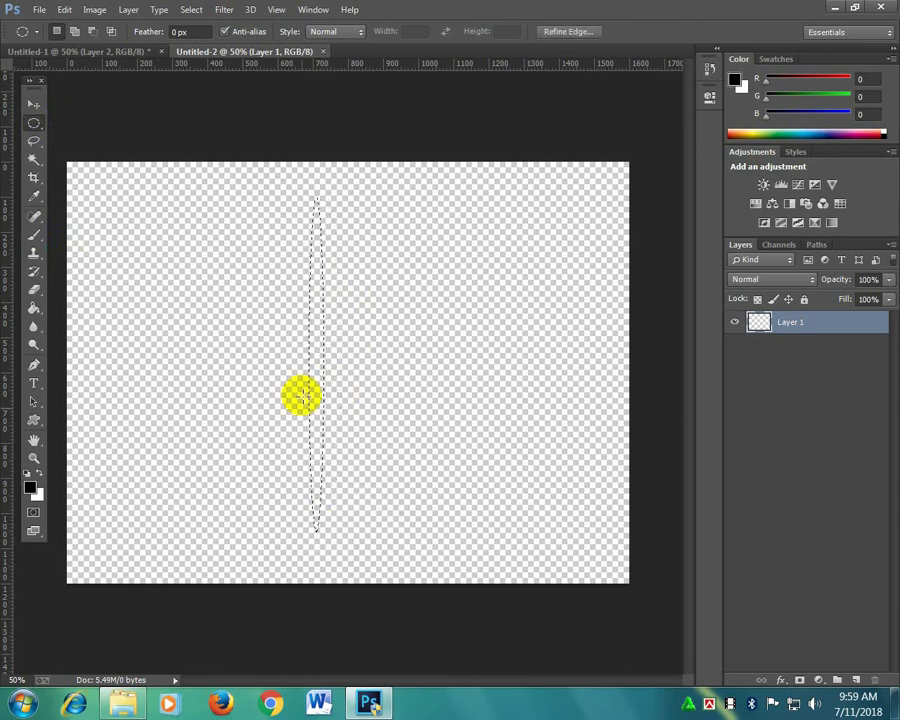
{"action": "left_click_drag", "start_coordinate": [329, 238], "coordinate": [335, 503]}
{"action": "left_click_drag", "start_coordinate": [334, 356], "coordinate": [368, 352]}
{"action": "left_click_drag", "start_coordinate": [378, 222], "coordinate": [358, 473]}
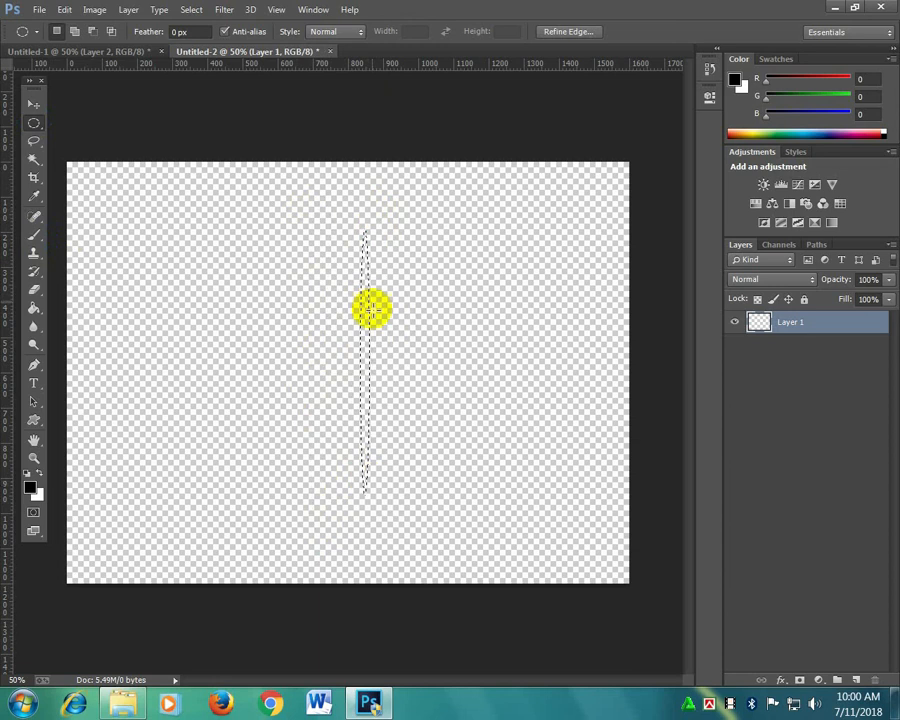
{"action": "left_click", "coordinate": [33, 308]}
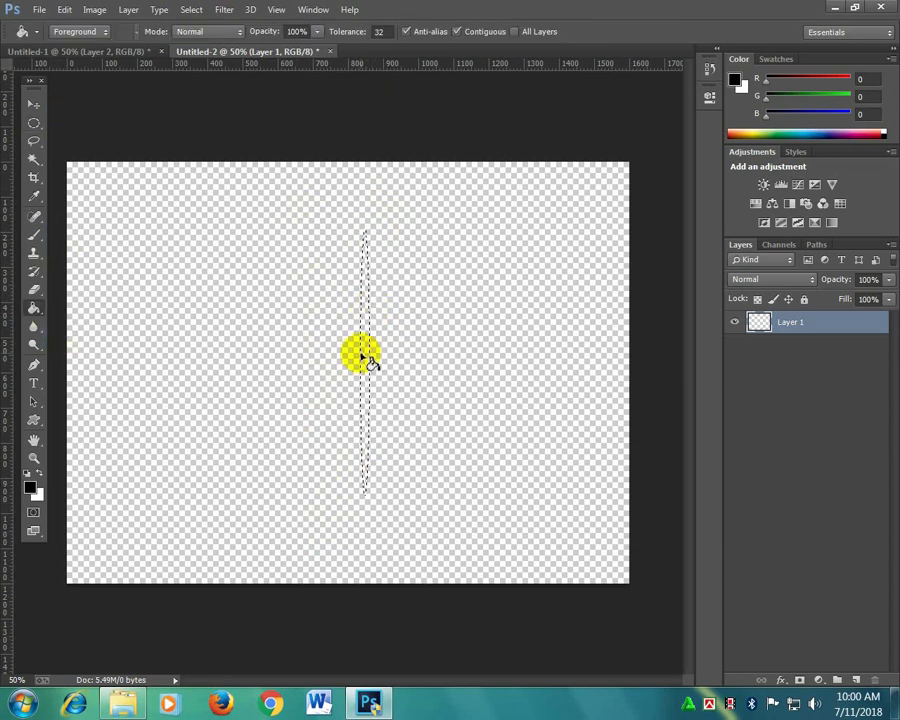
{"action": "left_click", "coordinate": [363, 356]}
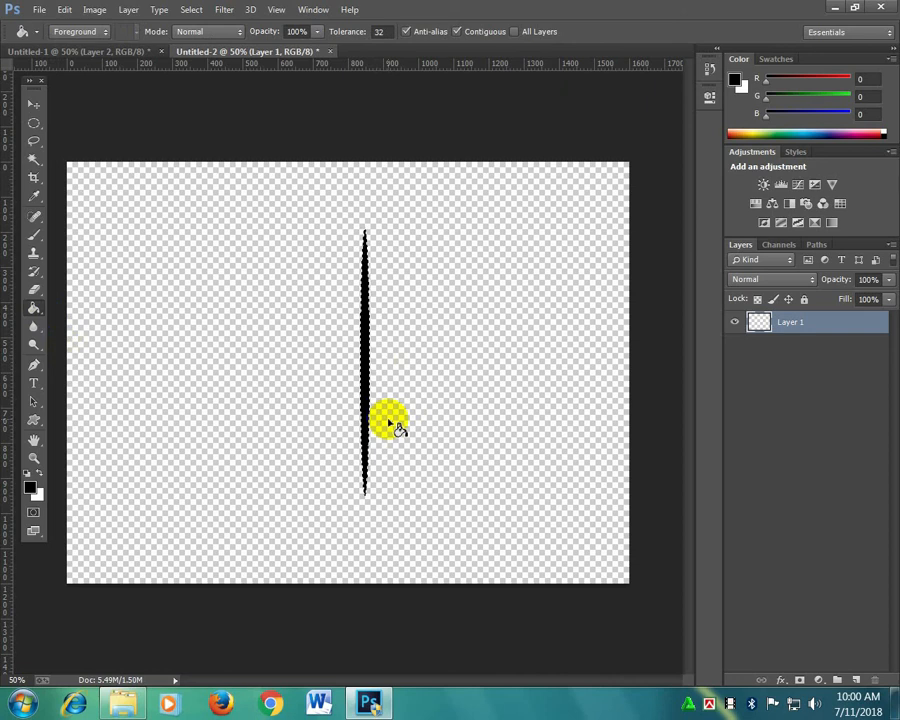
Select a second, slightly wider vertical ellipse to the left of the first one and fill it with black.
{"action": "left_click", "coordinate": [32, 125]}
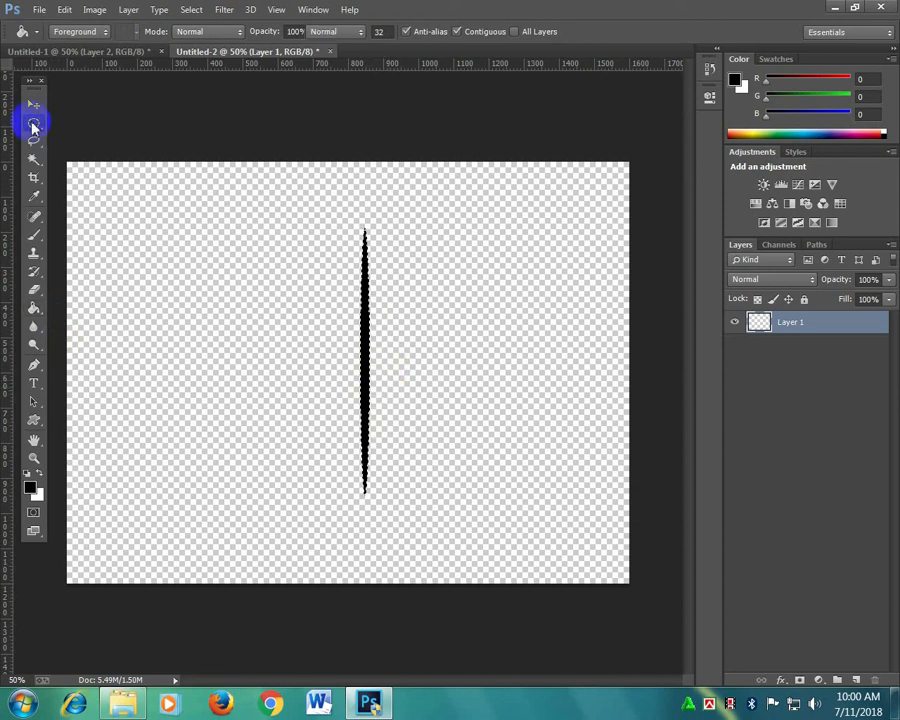
{"action": "left_click_drag", "start_coordinate": [250, 217], "coordinate": [265, 486]}
{"action": "left_click_drag", "start_coordinate": [322, 242], "coordinate": [260, 486]}
{"action": "left_click", "coordinate": [34, 309]}
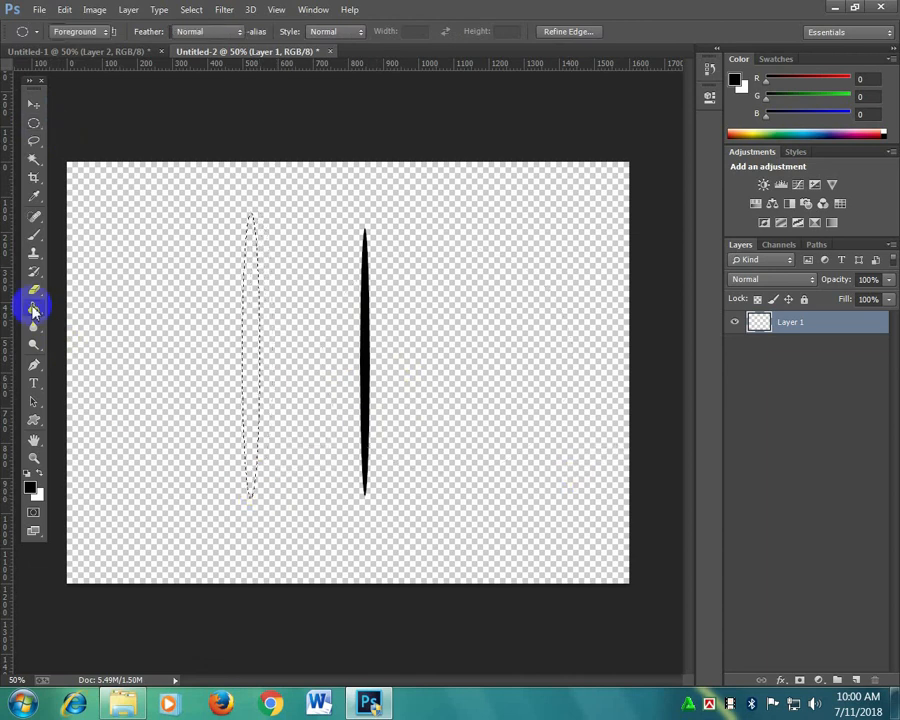
{"action": "left_click", "coordinate": [249, 299]}
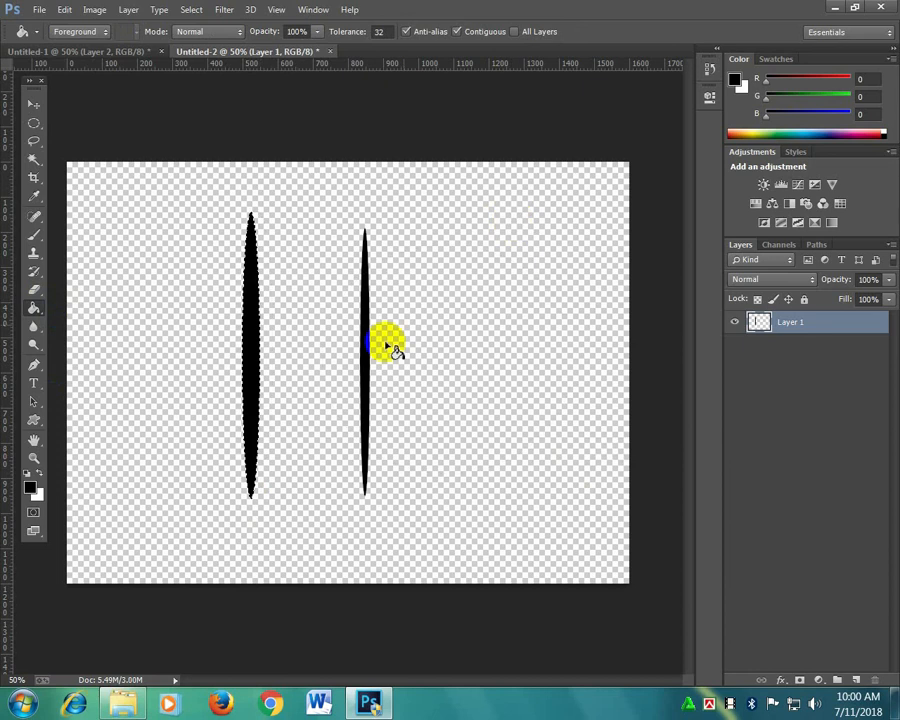
Undo the second black ellipse and the selections made after the first one.
{"action": "left_click", "coordinate": [256, 320]}
{"action": "key", "text": "ctrl+z"}
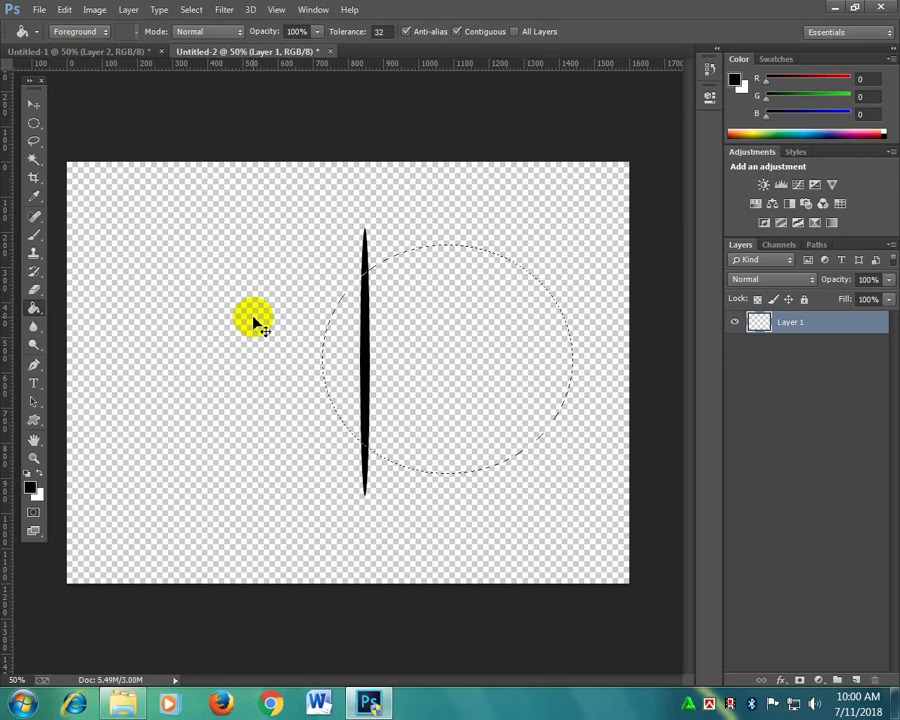
{"action": "key", "text": "ctrl+alt+z"}
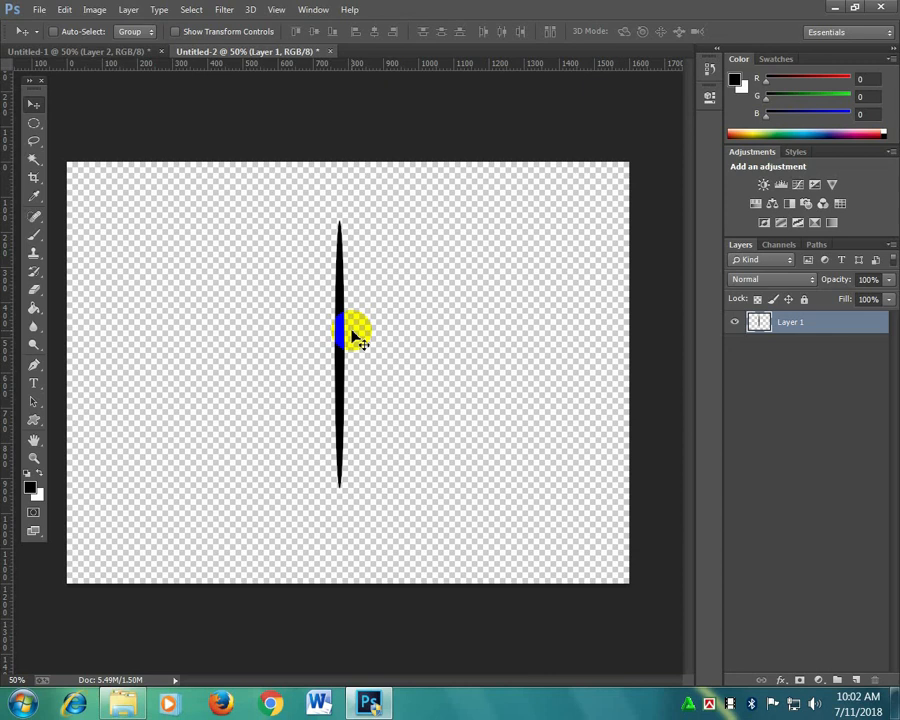
Try a Gaussian Blur with an 8.0-pixel radius on the black ellipse and cancel it.
{"action": "left_click", "coordinate": [226, 10]}
{"action": "mouse_move", "coordinate": [400, 221]}
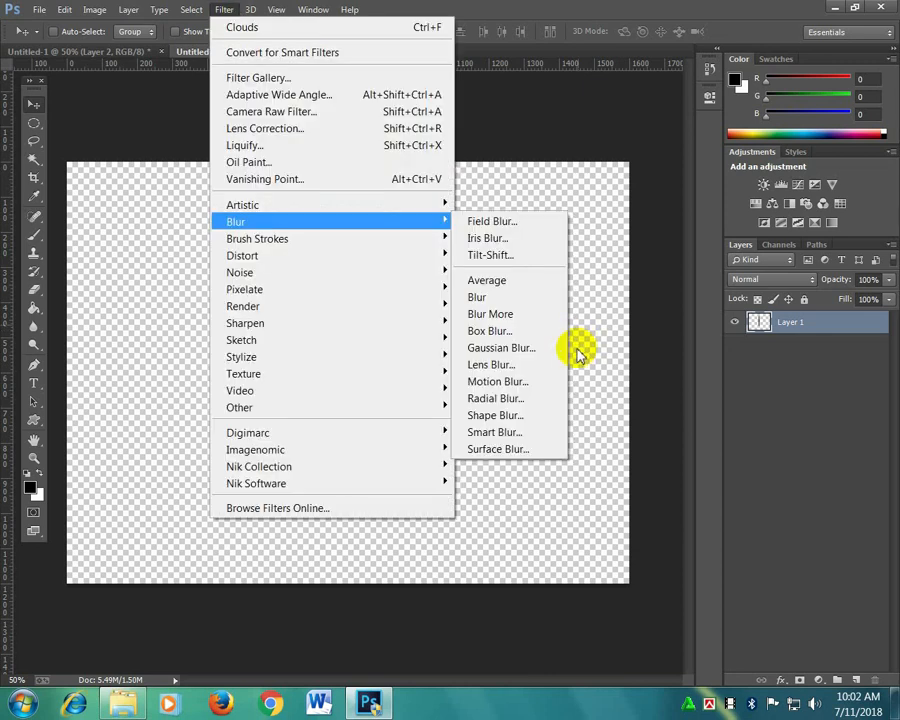
{"action": "left_click", "coordinate": [555, 347]}
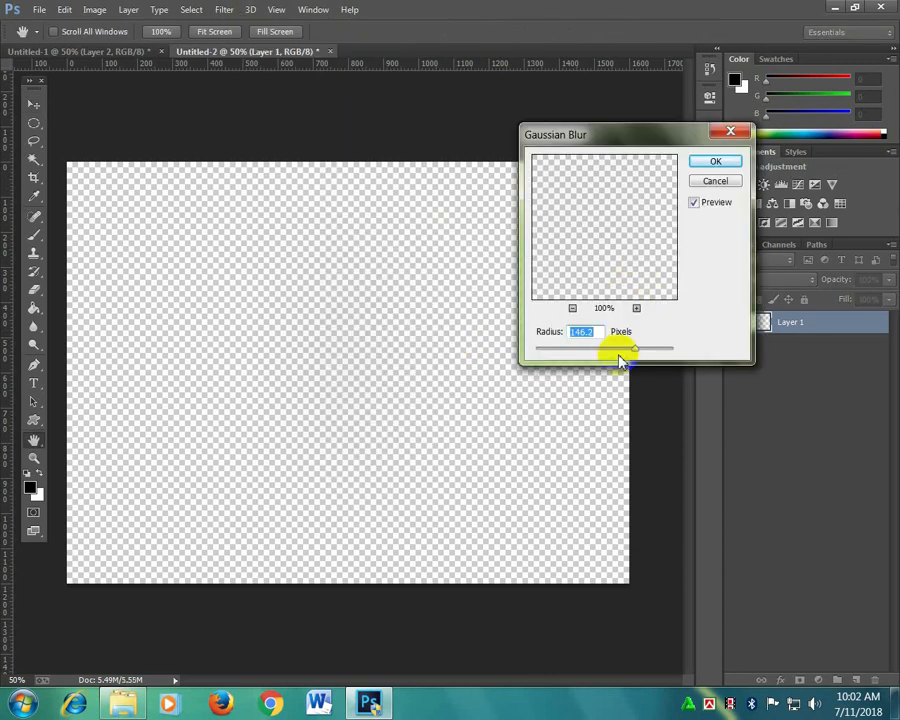
{"action": "left_click_drag", "start_coordinate": [637, 355], "coordinate": [586, 356]}
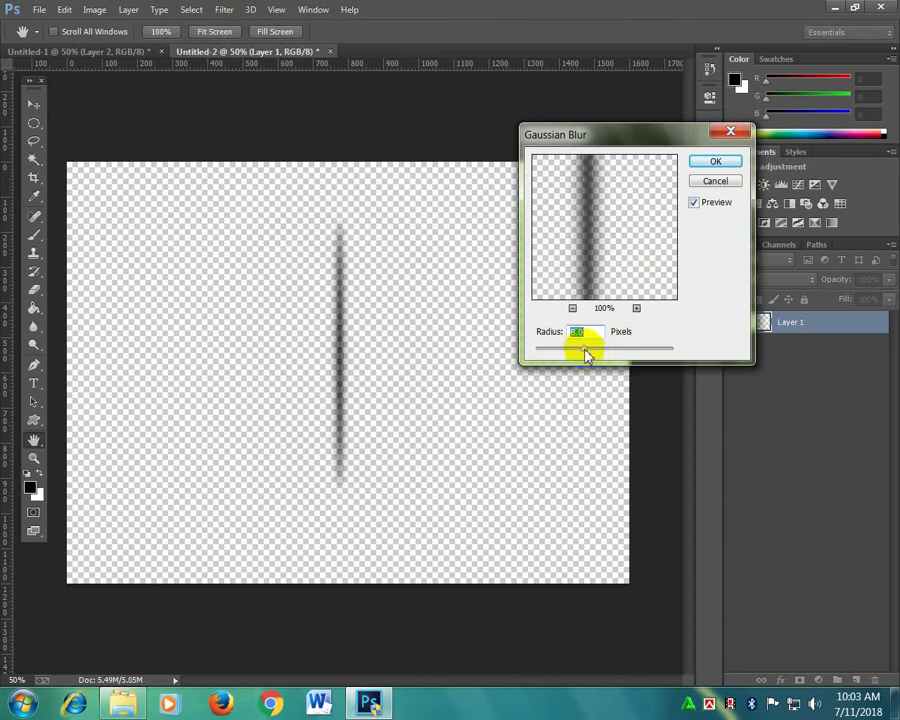
{"action": "left_click", "coordinate": [716, 182]}
{"action": "key", "text": "v"}
Try the Zoom and Spin methods of Radial Blur for the black ellipse and cancel the filter.
{"action": "left_click", "coordinate": [224, 9]}
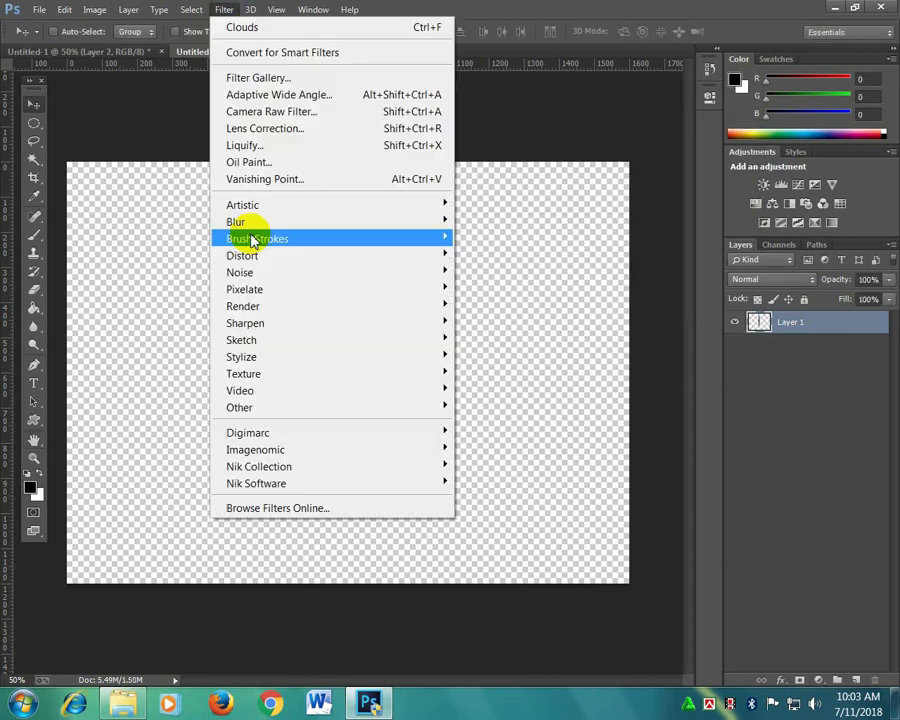
{"action": "mouse_move", "coordinate": [240, 221]}
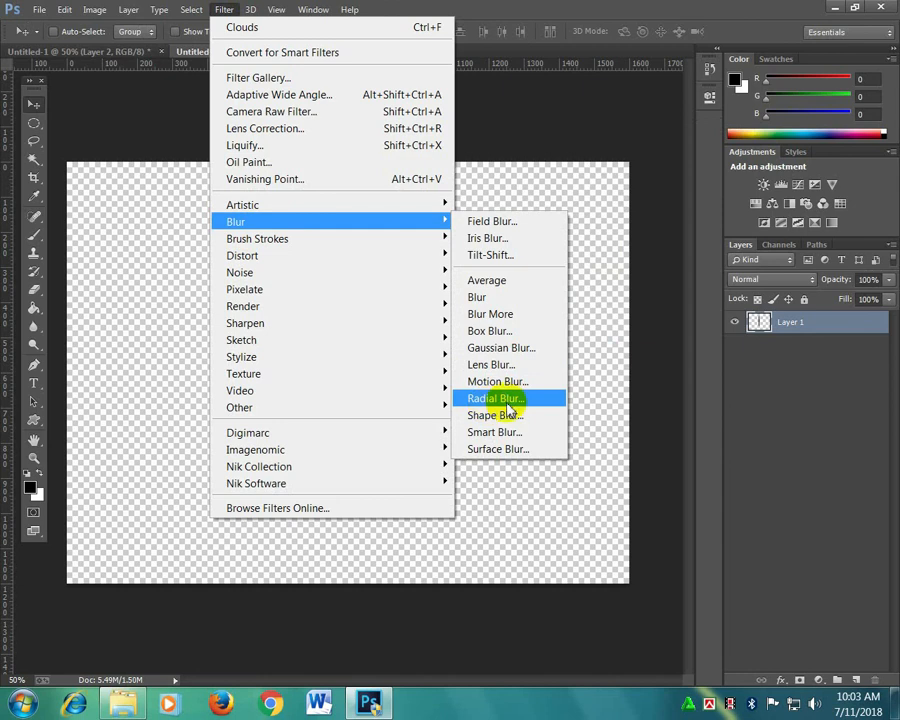
{"action": "left_click", "coordinate": [508, 406]}
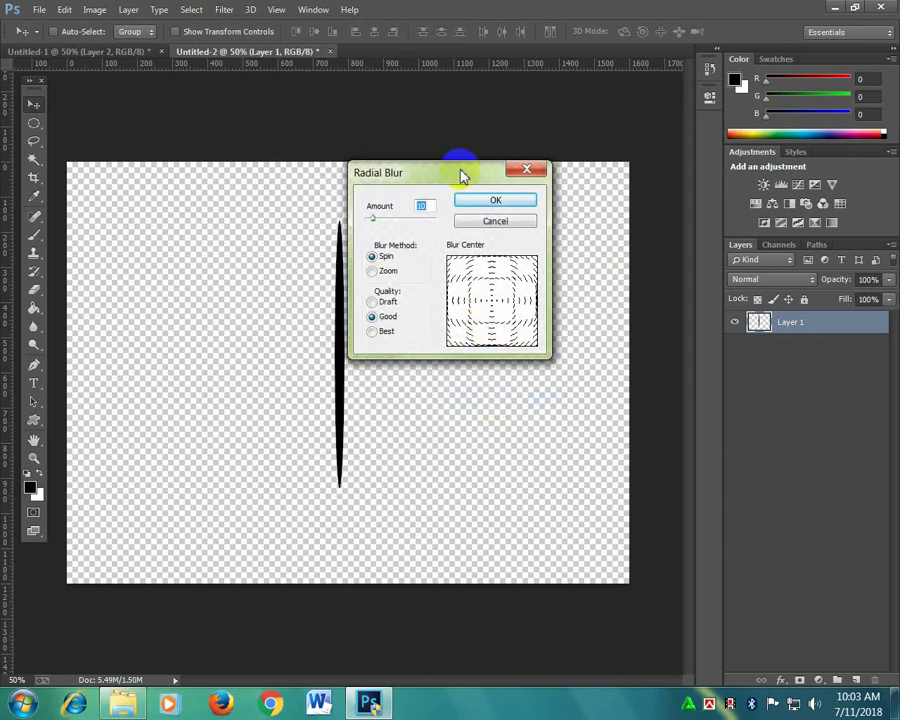
{"action": "left_click_drag", "start_coordinate": [462, 176], "coordinate": [557, 166]}
{"action": "left_click", "coordinate": [568, 298]}
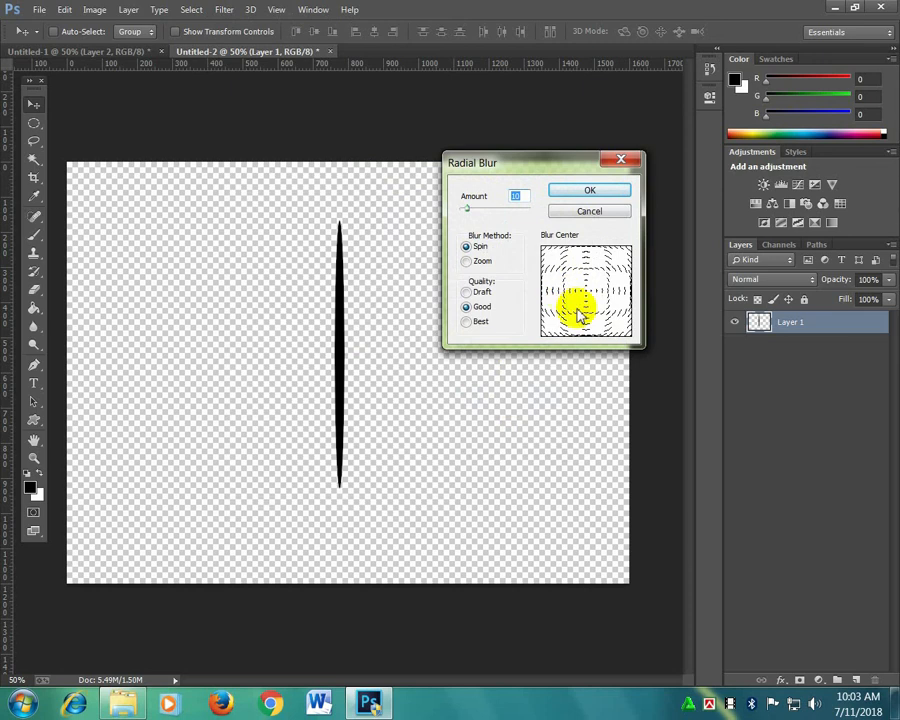
{"action": "left_click", "coordinate": [468, 263]}
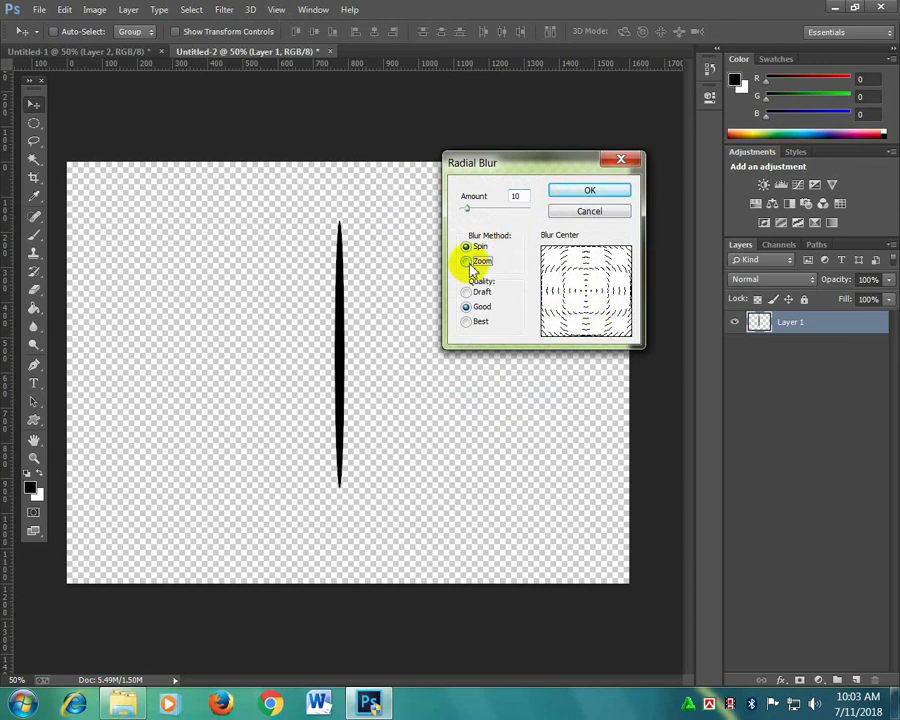
{"action": "left_click", "coordinate": [468, 247]}
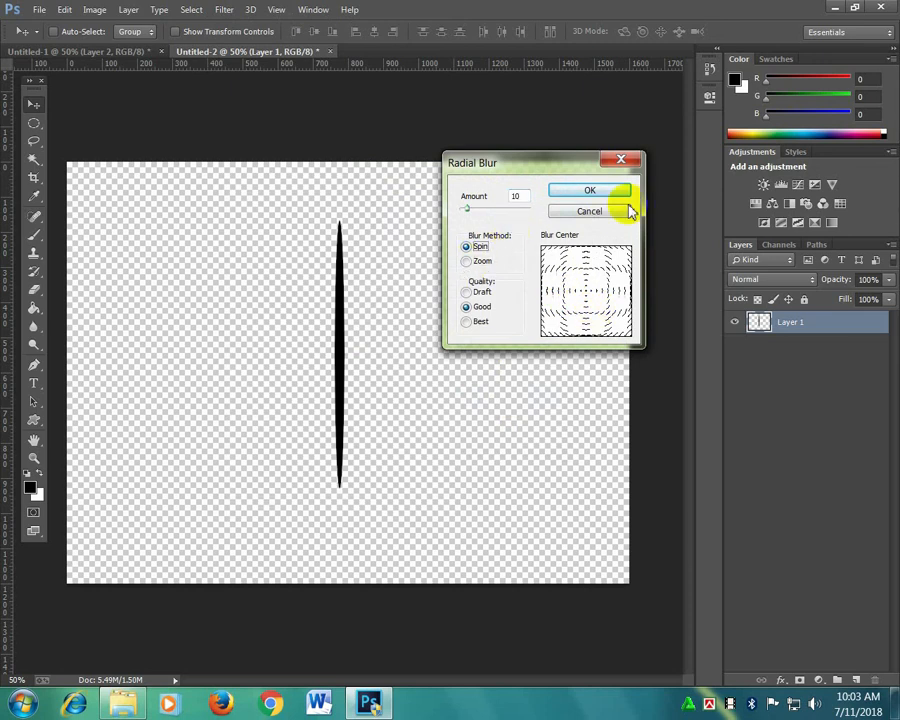
{"action": "left_click", "coordinate": [627, 211]}
Start a Motion Blur on the black ellipse and set its distance to 26 pixels.
{"action": "left_click", "coordinate": [224, 9]}
{"action": "mouse_move", "coordinate": [277, 224]}
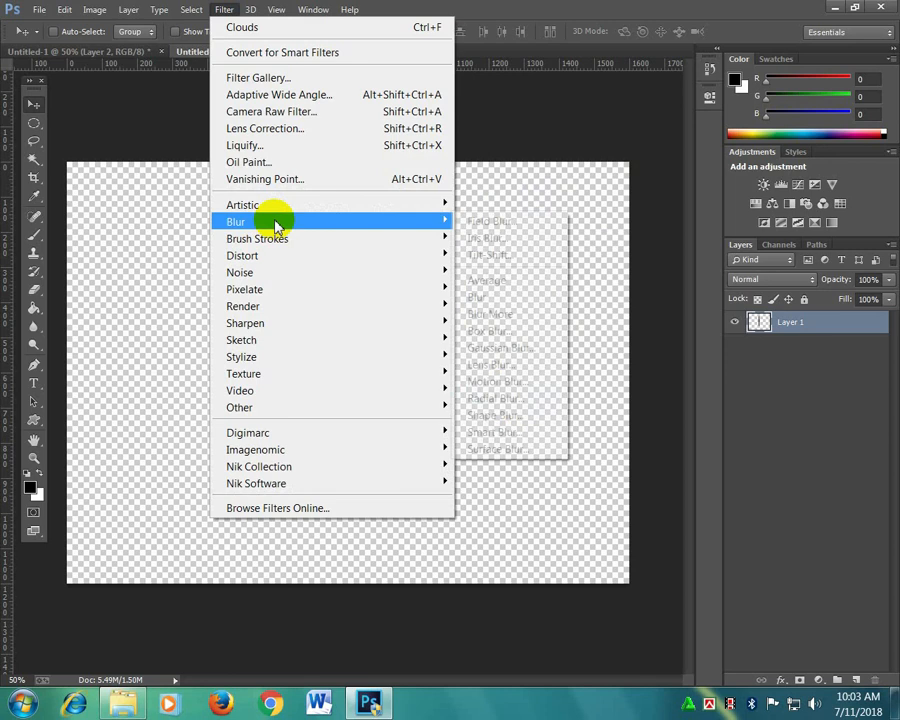
{"action": "left_click", "coordinate": [497, 382]}
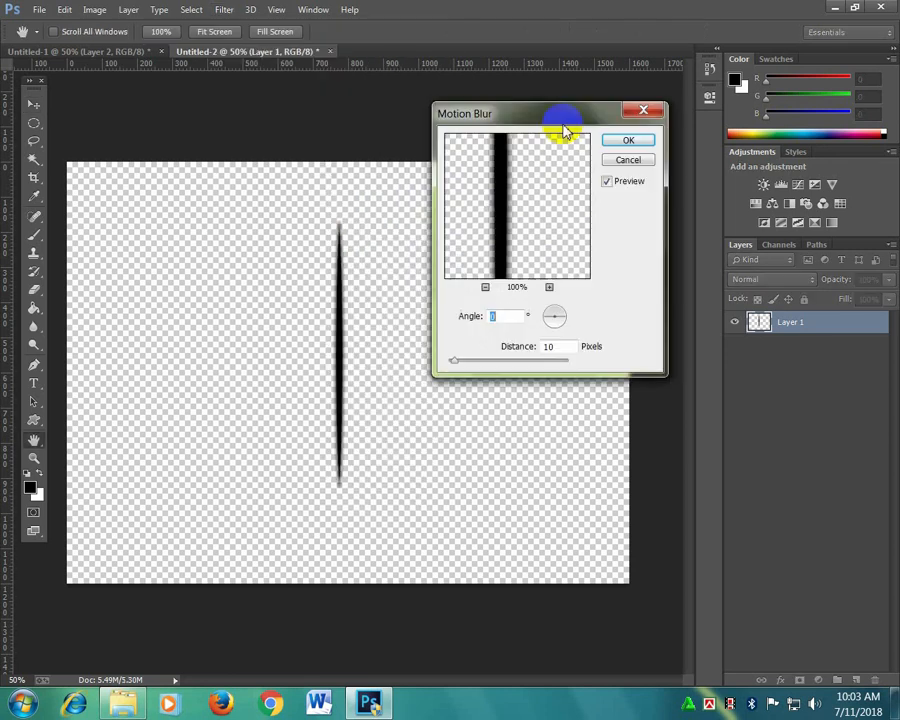
{"action": "left_click_drag", "start_coordinate": [563, 125], "coordinate": [563, 124]}
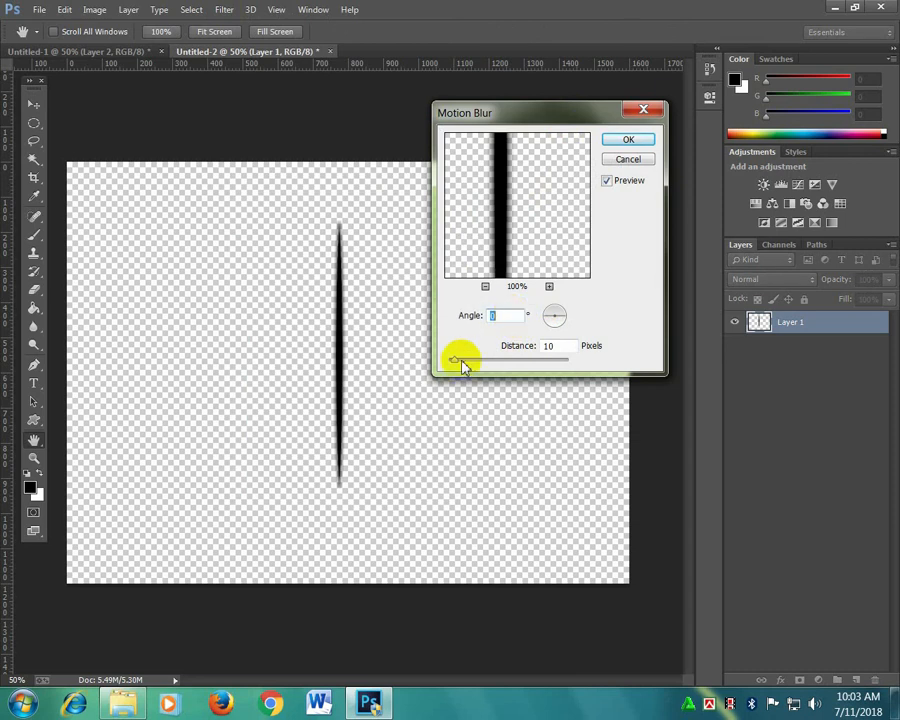
{"action": "left_click_drag", "start_coordinate": [462, 366], "coordinate": [481, 367]}
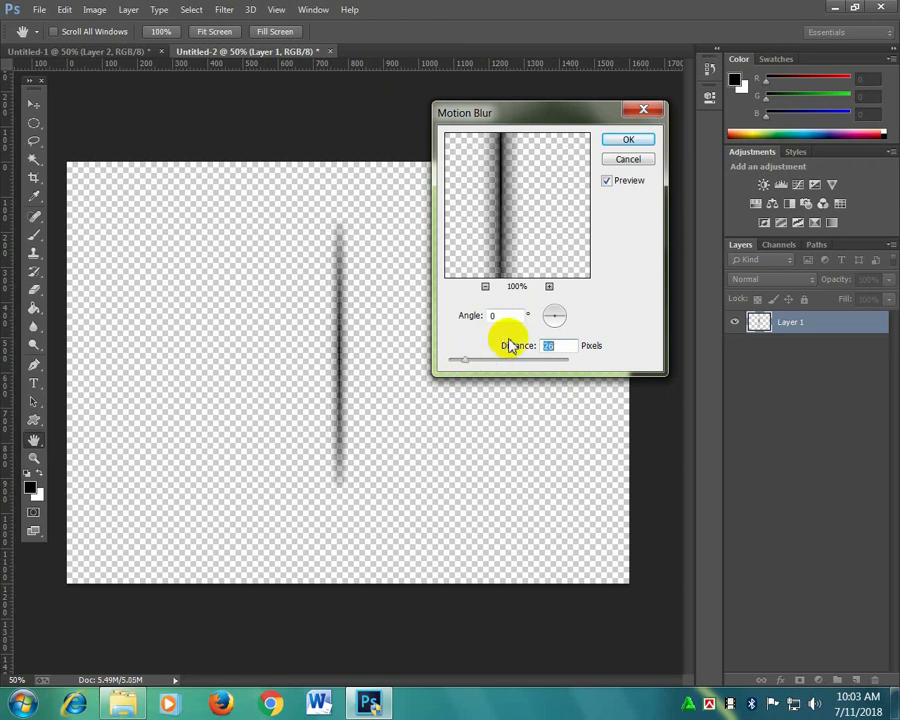
Set the Motion Blur angle to 90 degrees for the black ellipse, after trying 45, and increase the blur distance.
{"action": "left_click", "coordinate": [476, 320]}
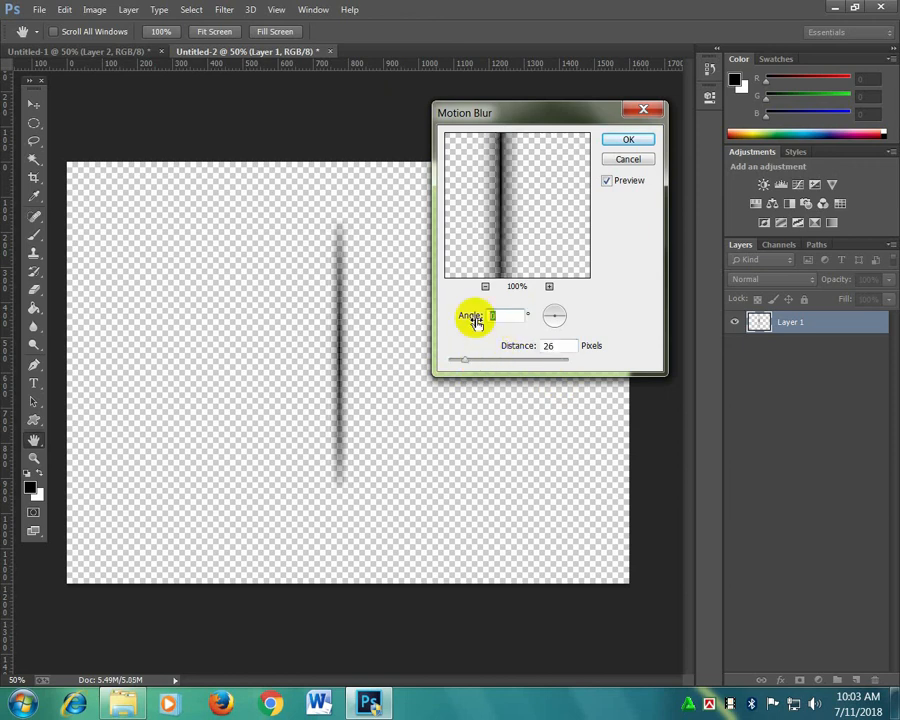
{"action": "type", "text": "45"}
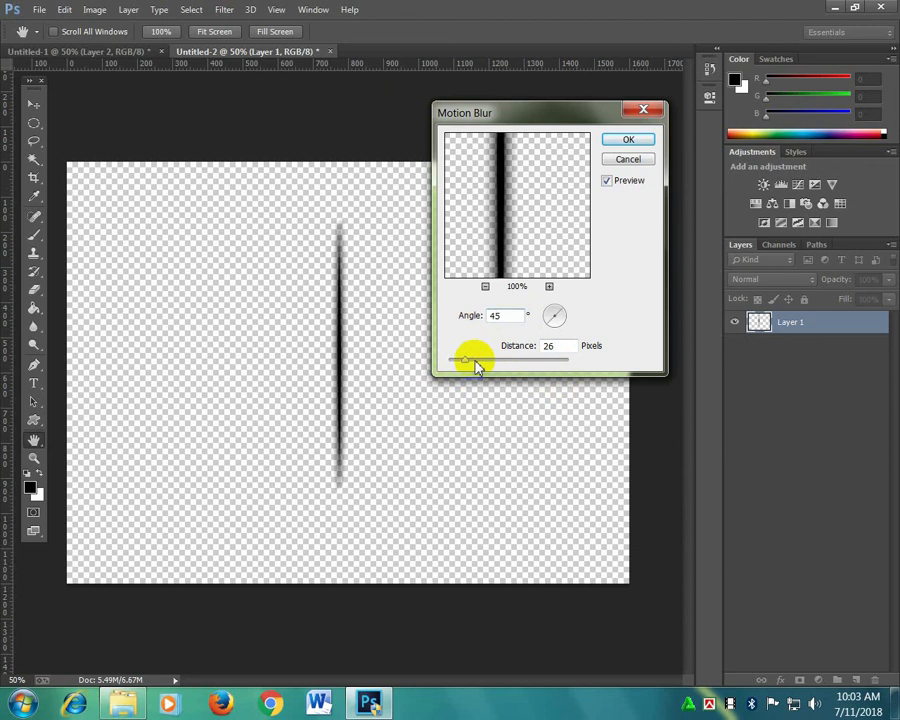
{"action": "left_click", "coordinate": [378, 328]}
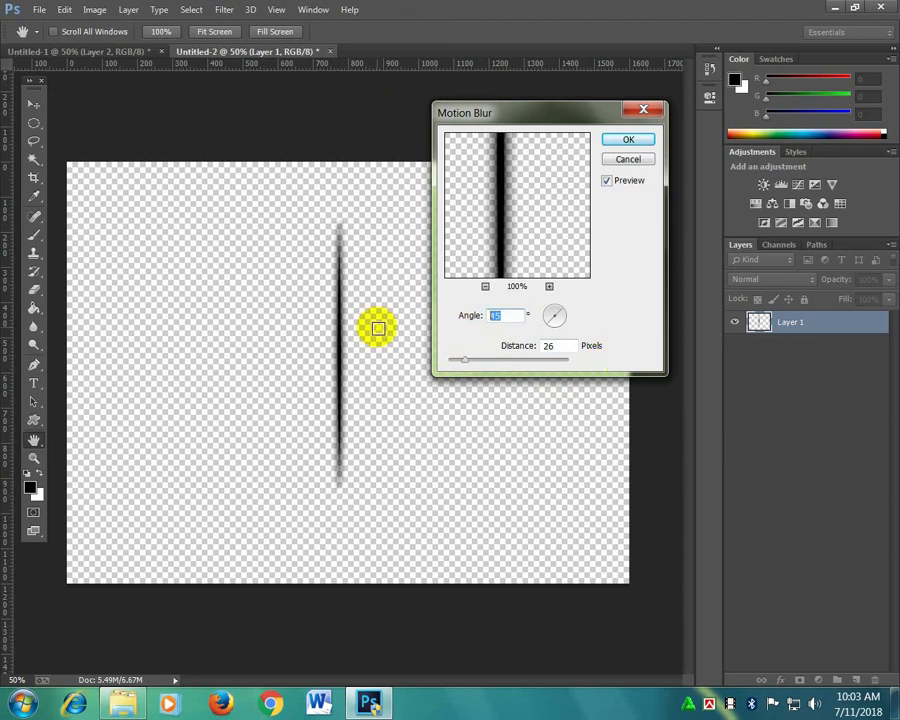
{"action": "type", "text": "9"}
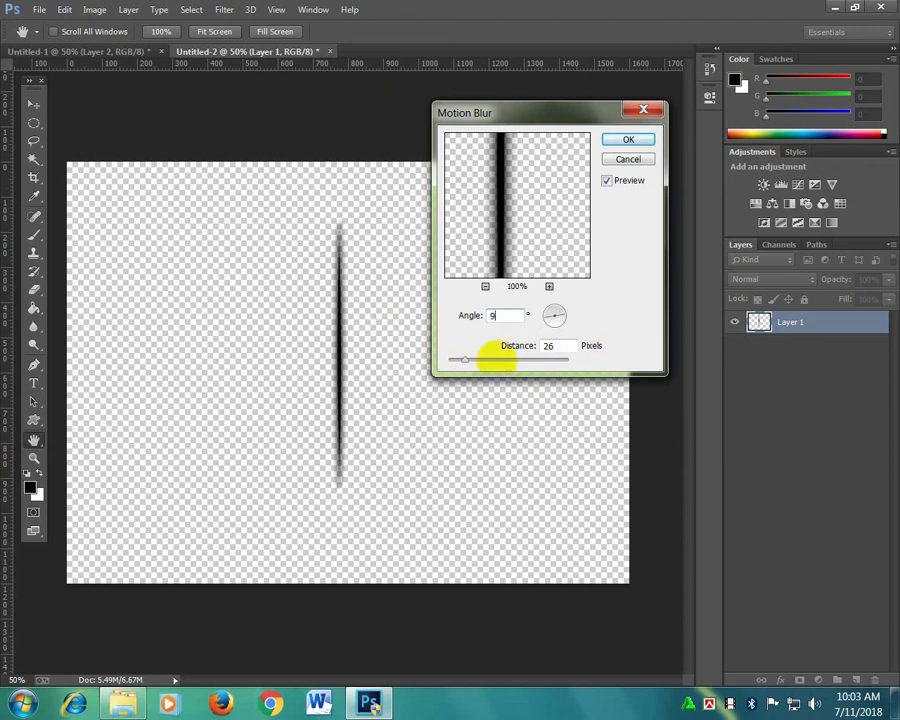
{"action": "type", "text": "0"}
{"action": "left_click_drag", "start_coordinate": [466, 359], "coordinate": [531, 366]}
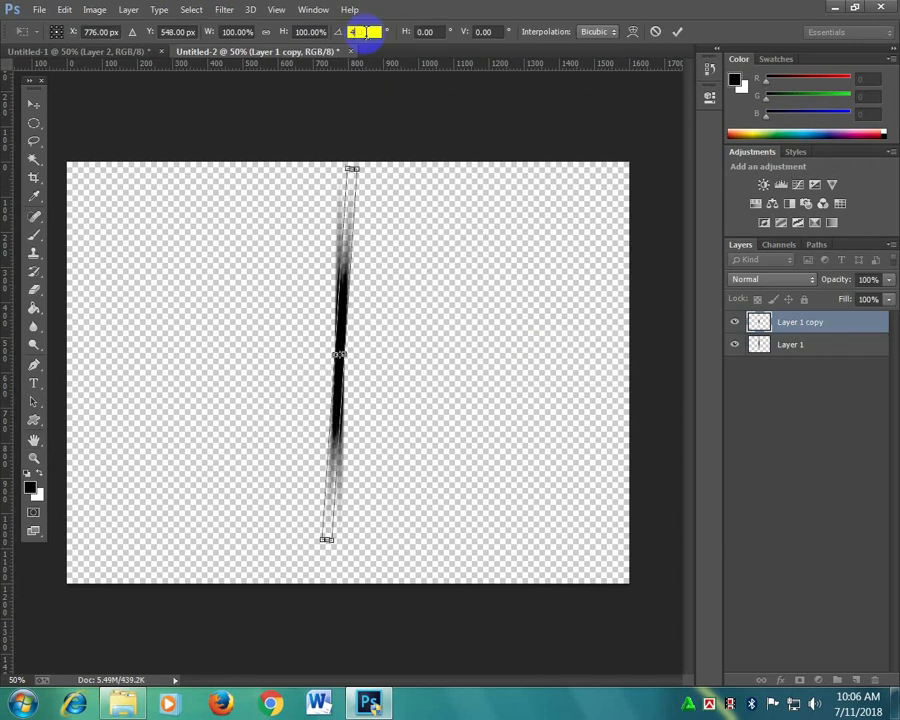
Rotate the Layer 1 copy by 90 degrees about its centre to form a cross and apply the transform.
{"action": "type", "text": "90"}
{"action": "key", "text": "Return"}
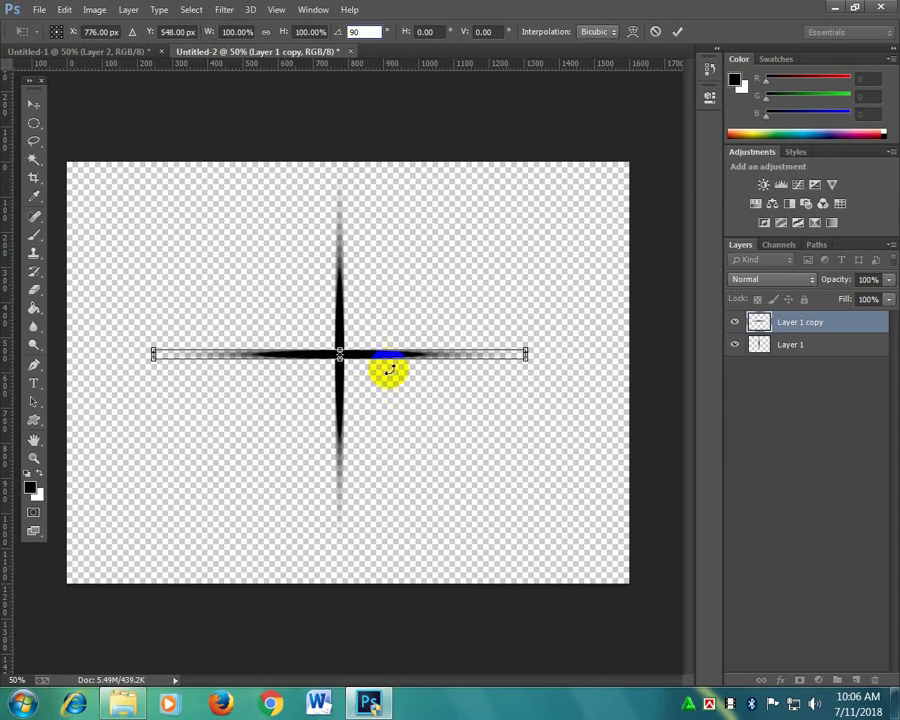
{"action": "left_click", "coordinate": [365, 31]}
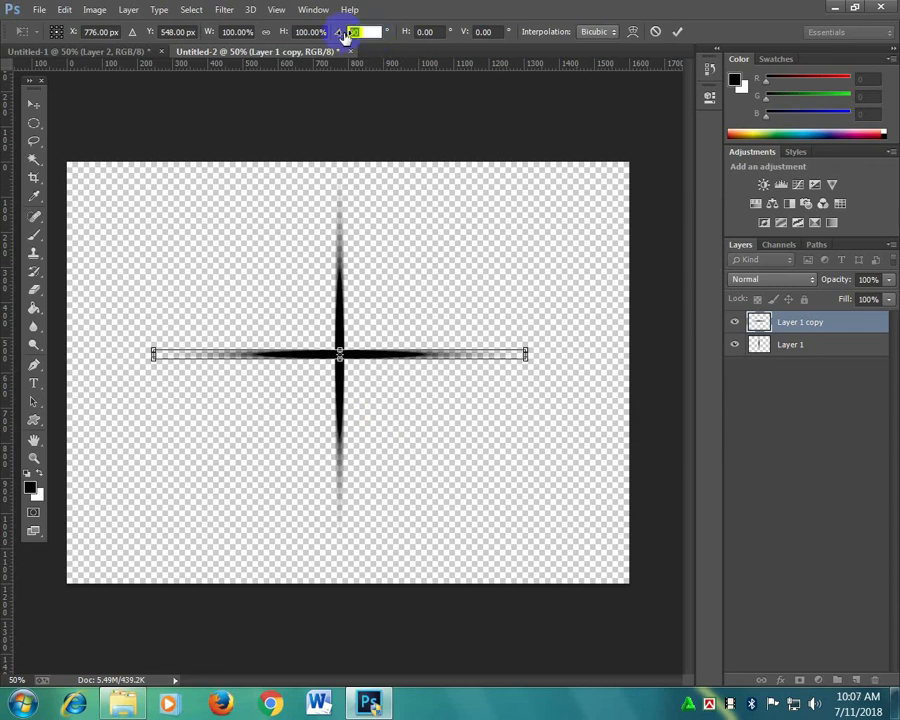
{"action": "left_click", "coordinate": [365, 31]}
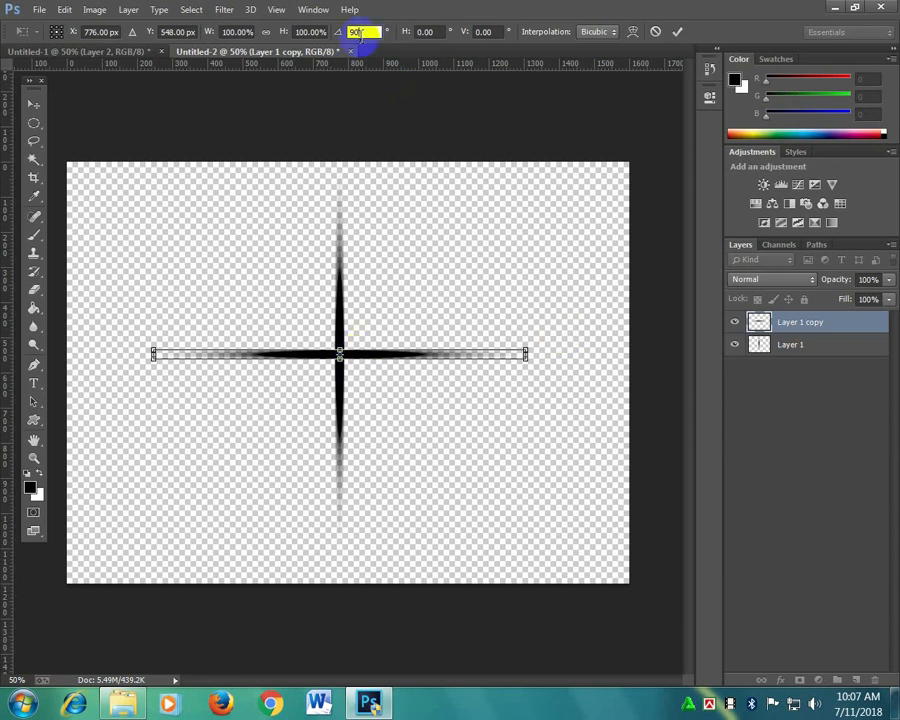
{"action": "double_click", "coordinate": [364, 32]}
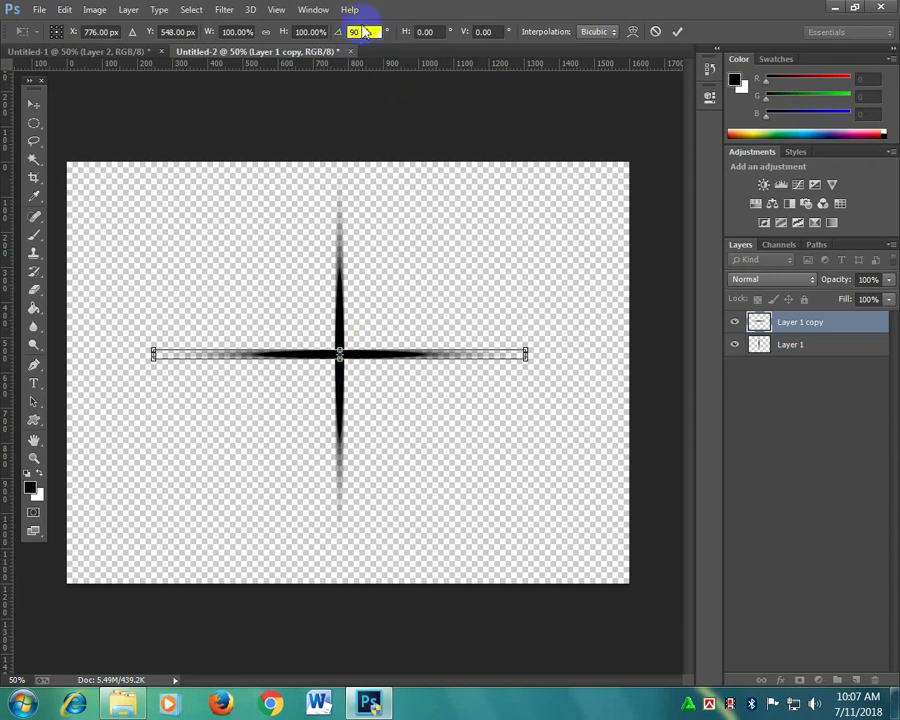
{"action": "left_click_drag", "start_coordinate": [364, 32], "coordinate": [348, 32]}
{"action": "left_click", "coordinate": [362, 33]}
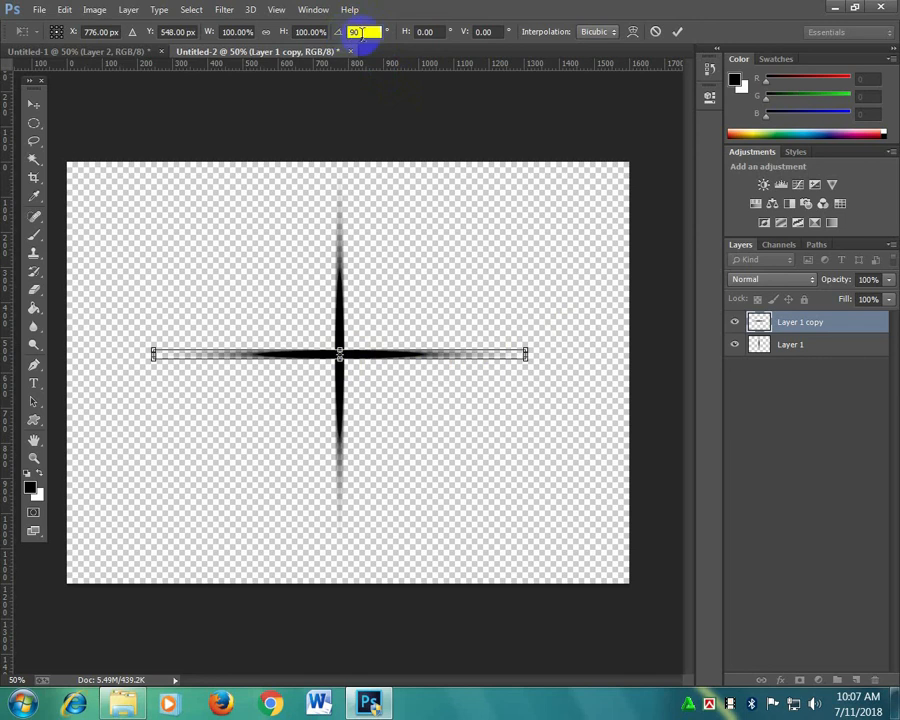
{"action": "double_click", "coordinate": [362, 32]}
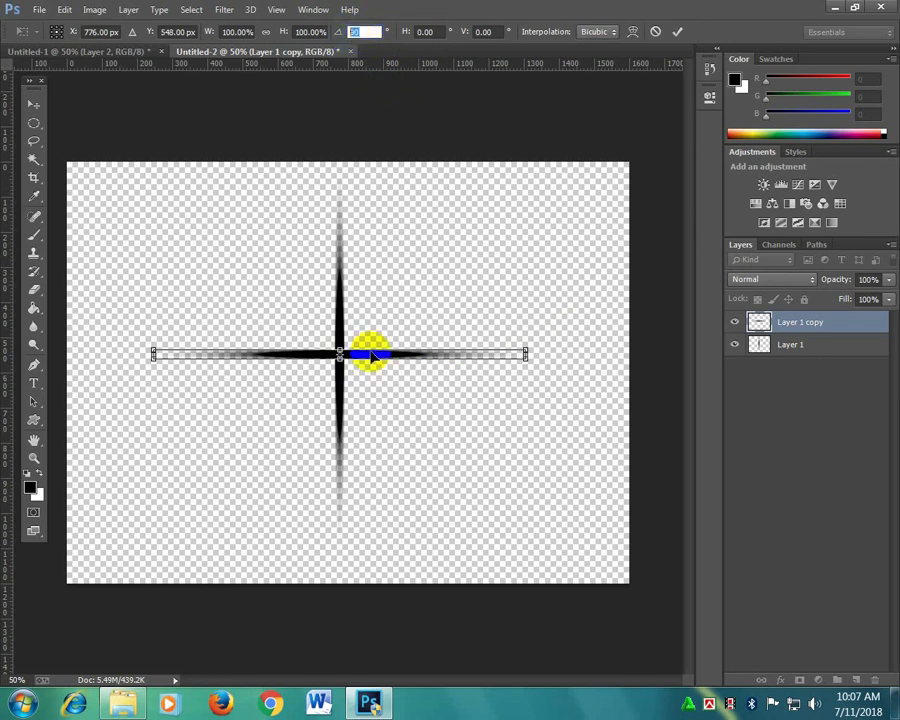
{"action": "key", "text": "Return"}
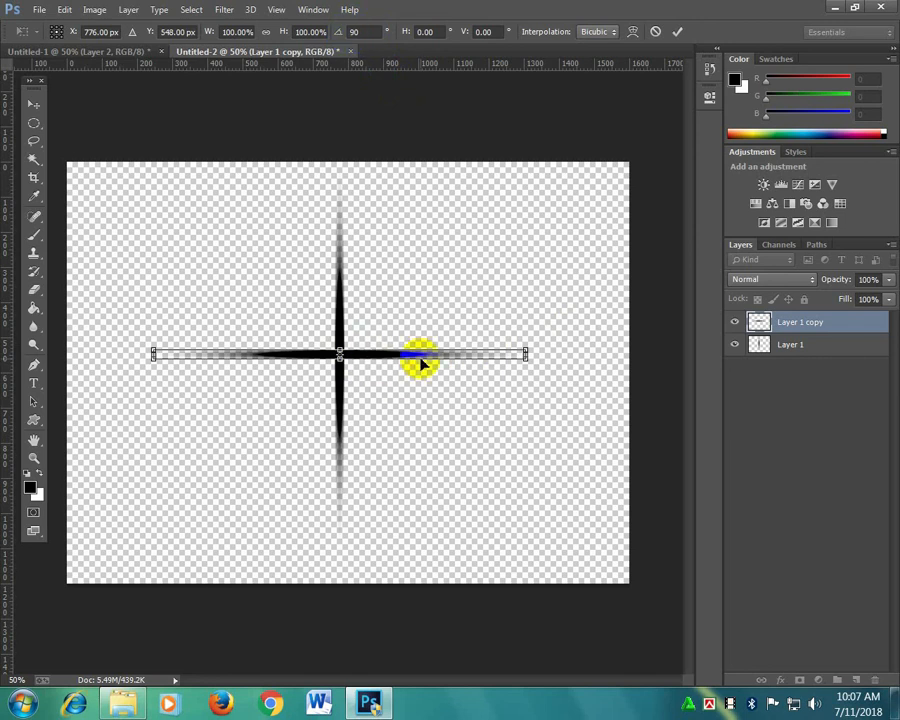
{"action": "key", "text": "Return"}
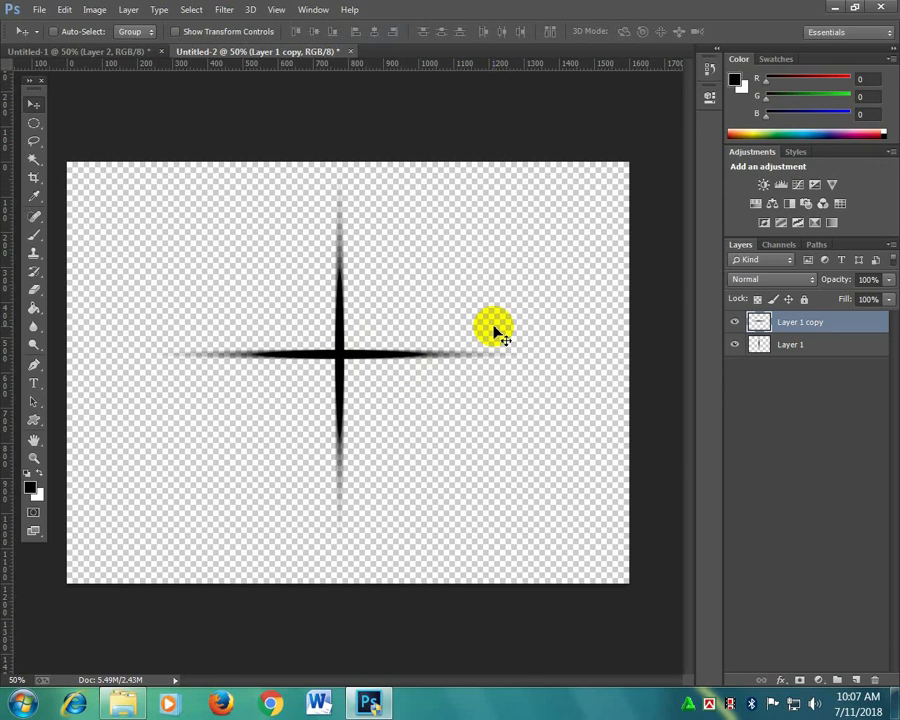
Merge Layer 1 copy down into Layer 1 and move the combined black cross slightly lower on the canvas.
{"action": "right_click", "coordinate": [816, 322]}
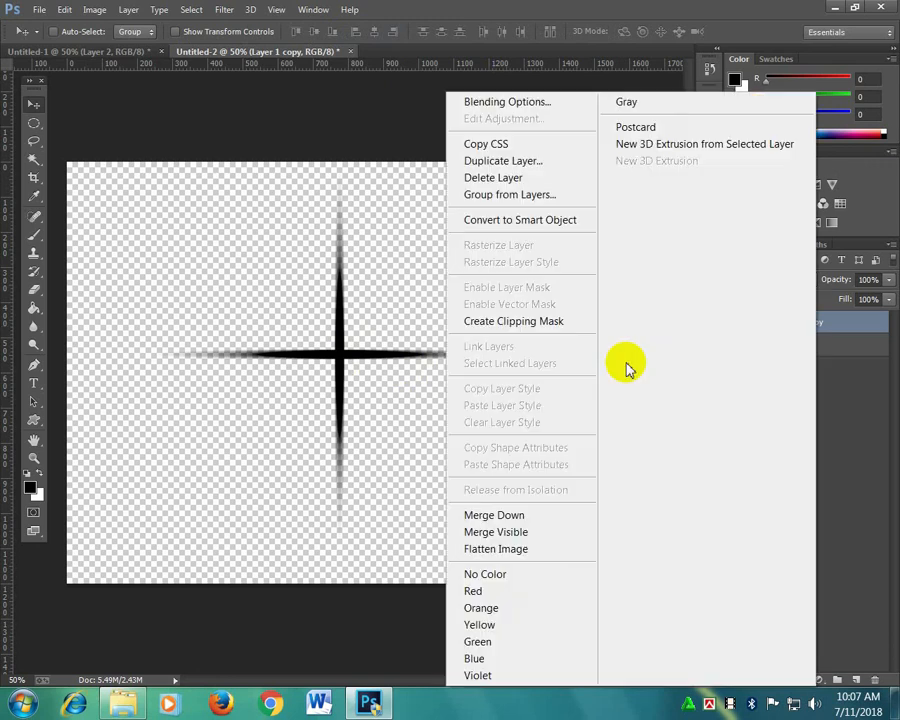
{"action": "left_click", "coordinate": [517, 516]}
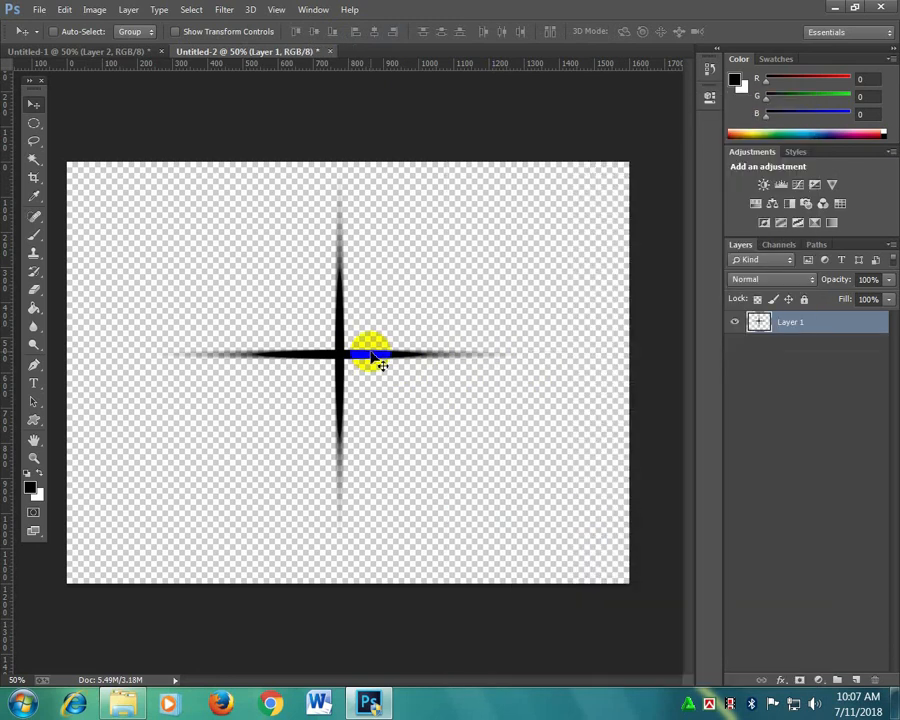
{"action": "left_click_drag", "start_coordinate": [380, 357], "coordinate": [381, 385]}
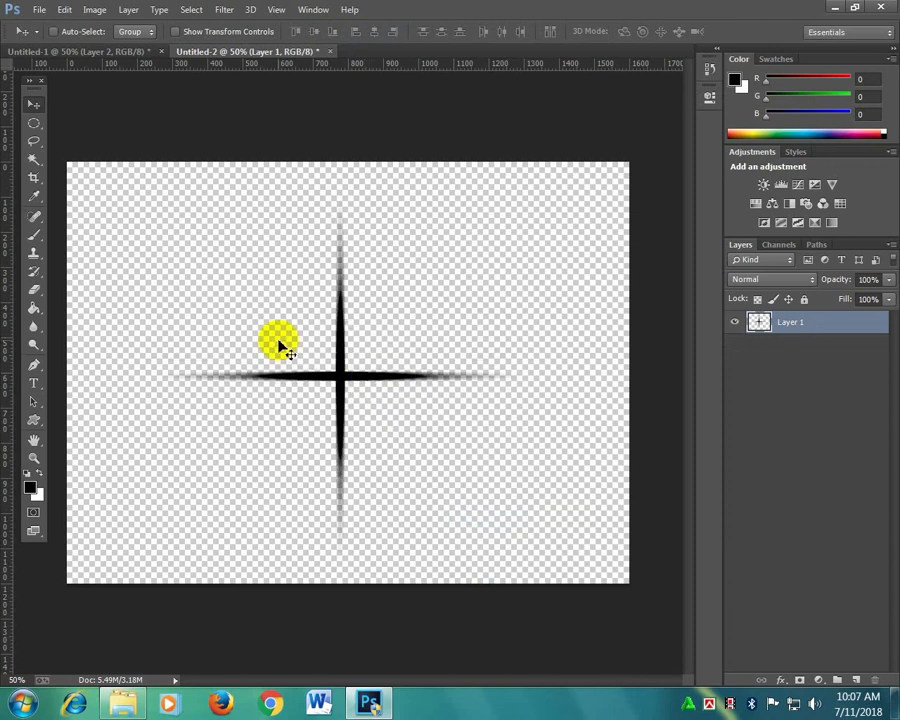
{"action": "right_click", "coordinate": [797, 332]}
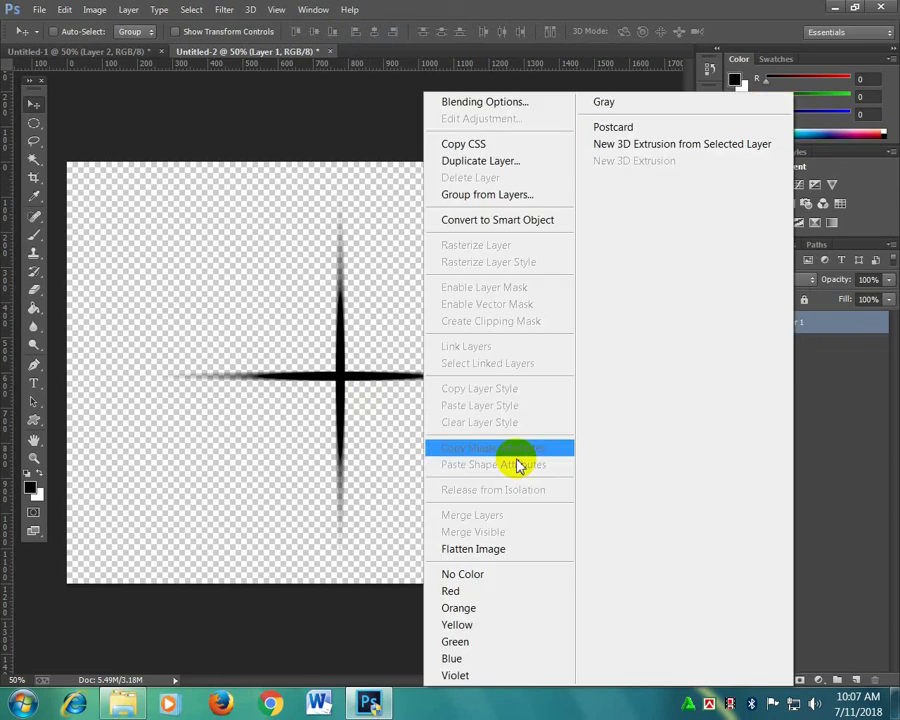
{"action": "left_click", "coordinate": [820, 347]}
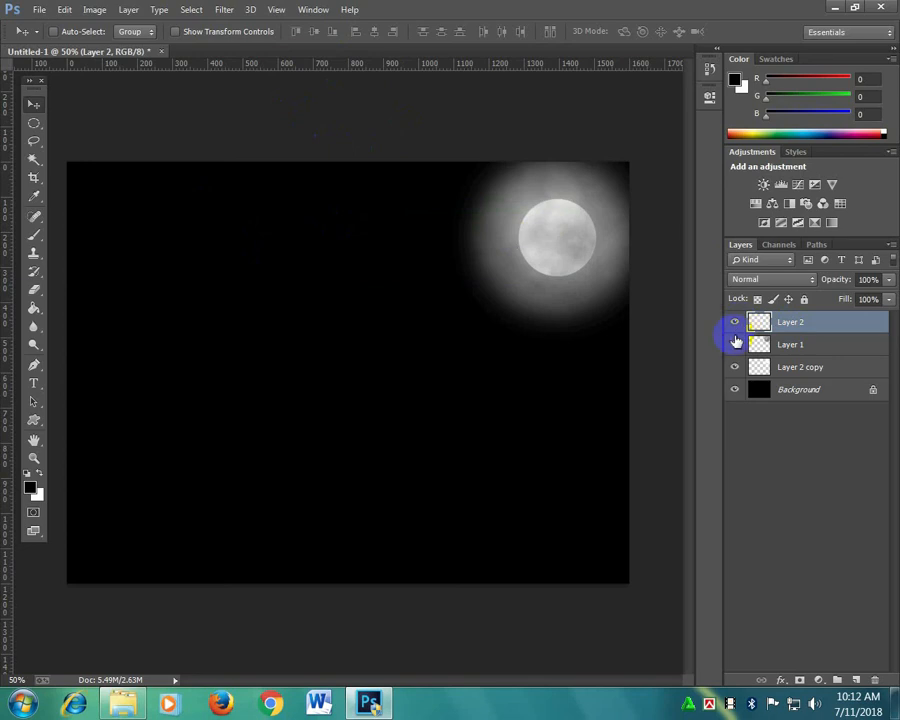
Examine what Layer 2 and the Background contribute to the moon image by hiding and showing each of them.
{"action": "left_click", "coordinate": [737, 325]}
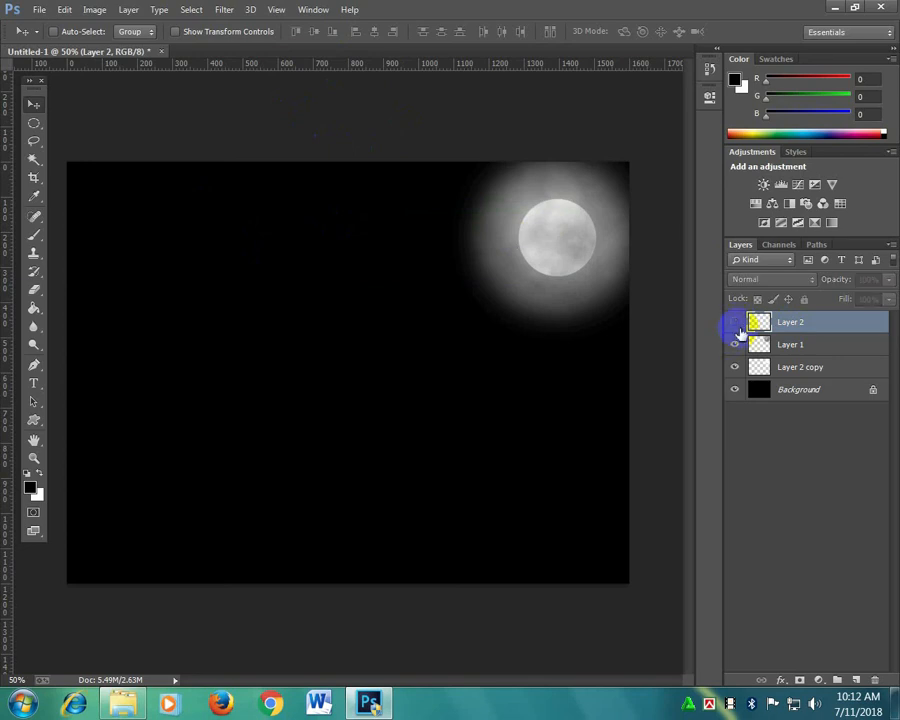
{"action": "left_click", "coordinate": [736, 322]}
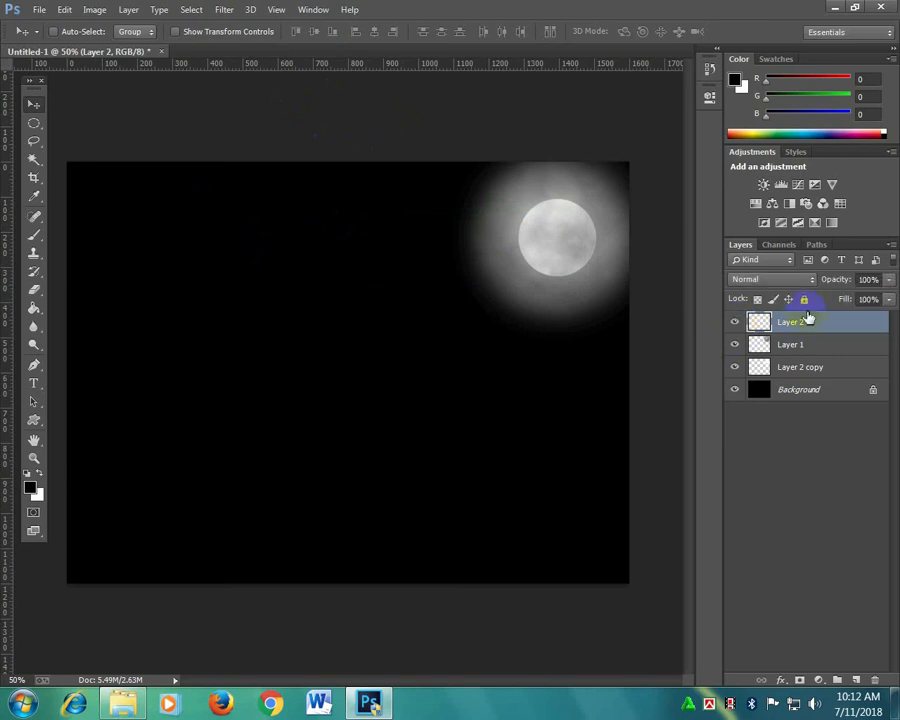
{"action": "left_click_drag", "start_coordinate": [606, 249], "coordinate": [533, 209]}
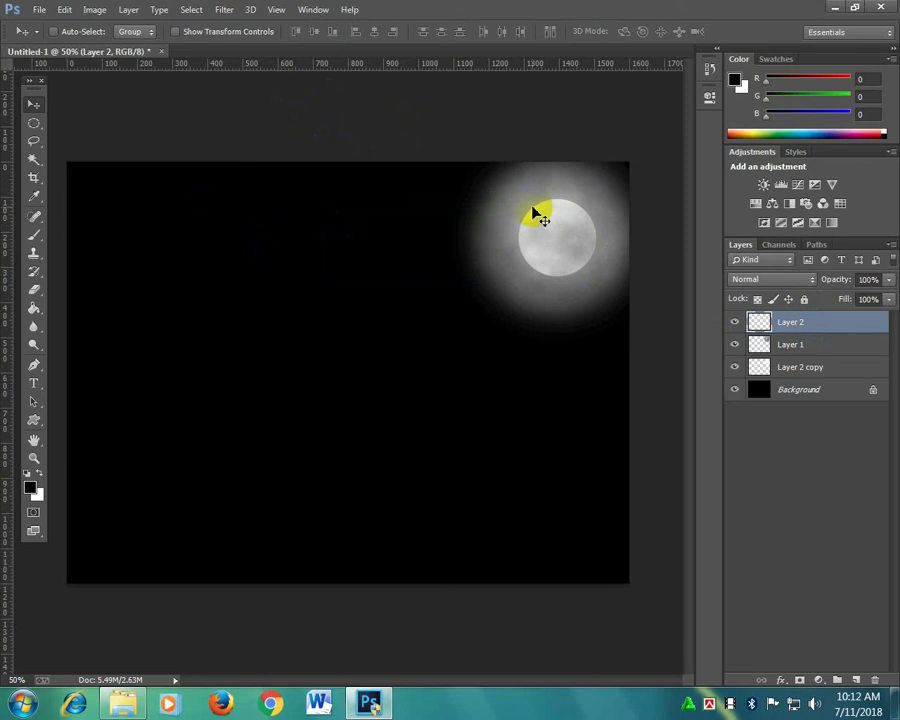
{"action": "left_click", "coordinate": [757, 328]}
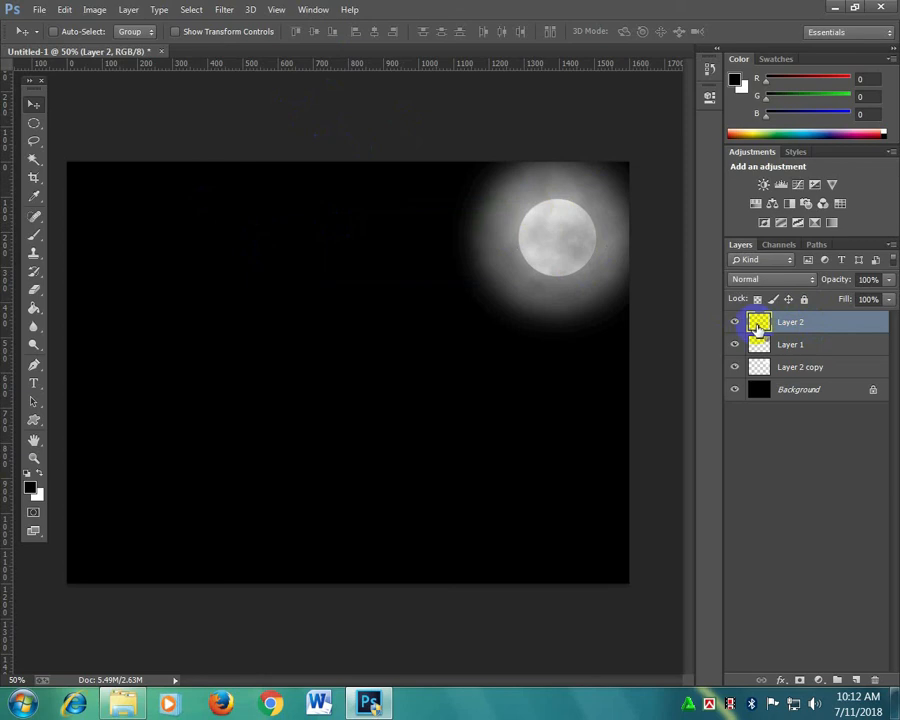
{"action": "left_click", "coordinate": [790, 324]}
{"action": "left_click", "coordinate": [735, 324]}
{"action": "left_click", "coordinate": [736, 326]}
{"action": "left_click", "coordinate": [735, 391]}
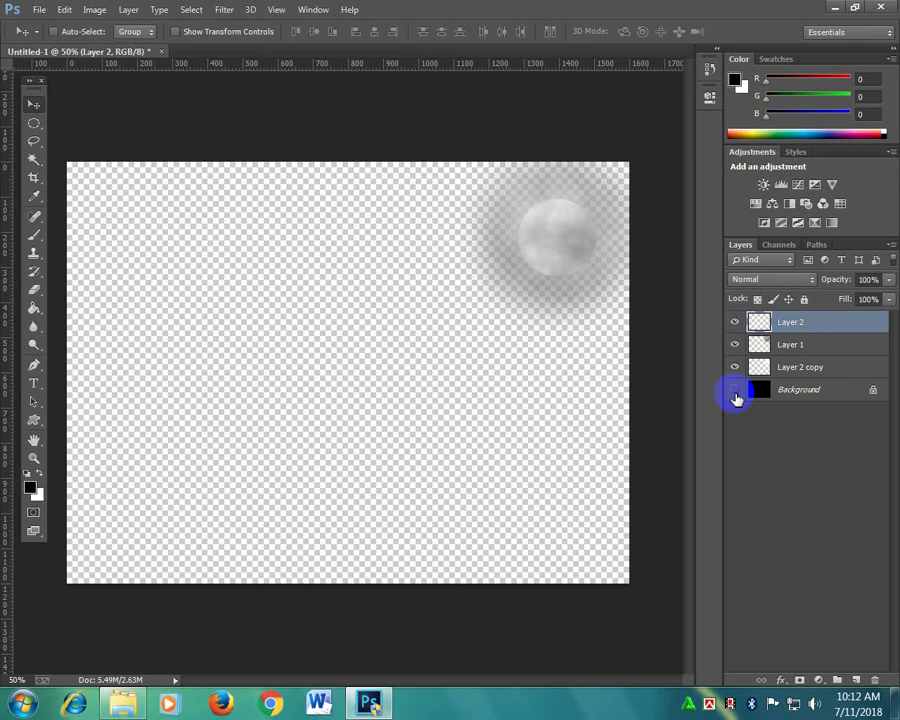
{"action": "left_click", "coordinate": [736, 391]}
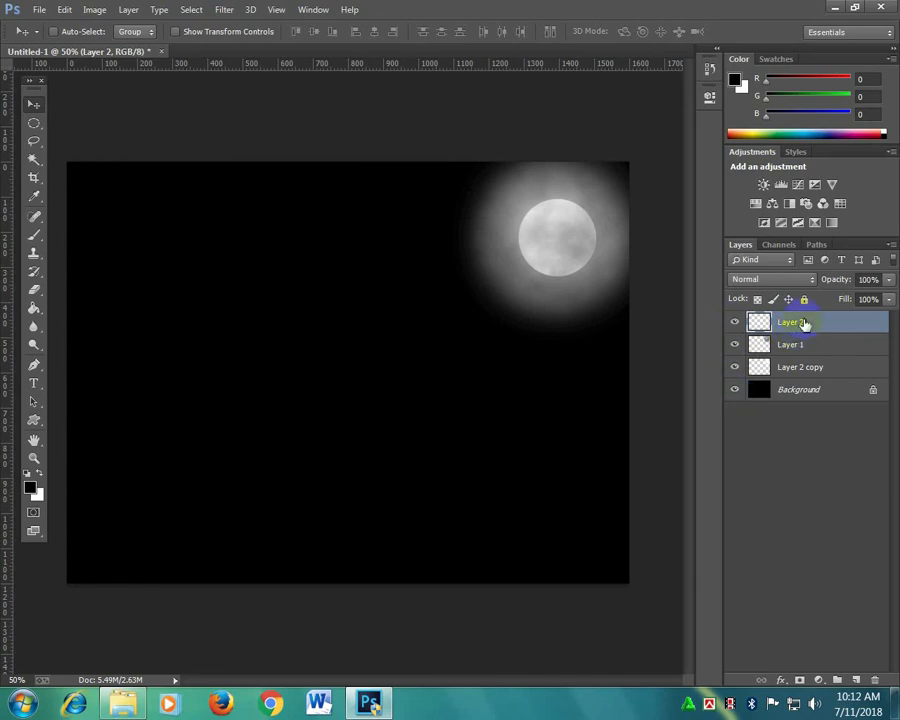
Choose the 1060 px cross-shaped brush tip for the Brush tool with Layer 2 active.
{"action": "left_click", "coordinate": [33, 238]}
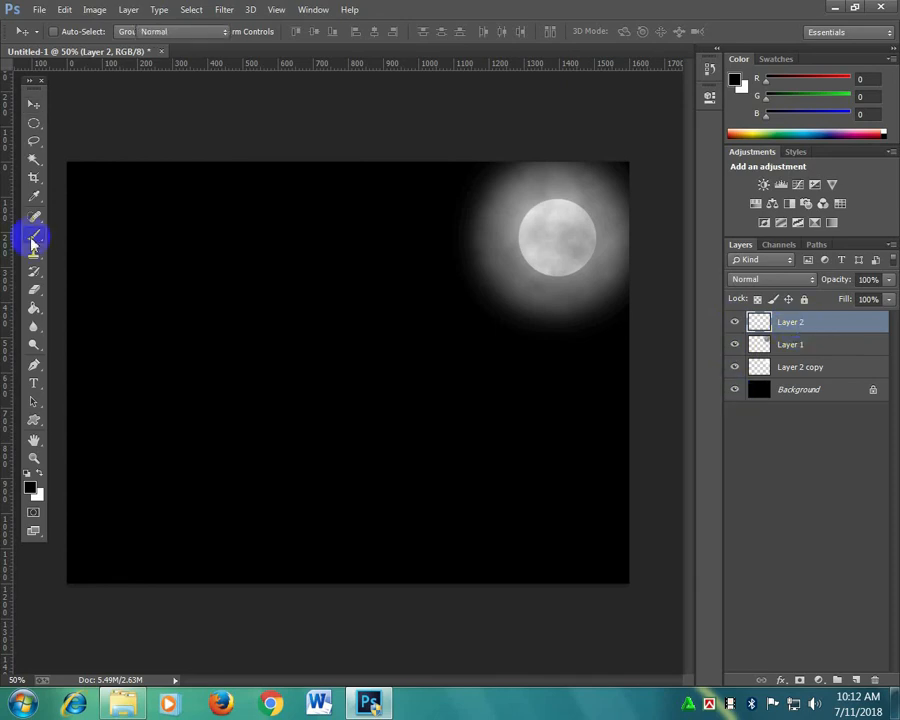
{"action": "right_click", "coordinate": [323, 273]}
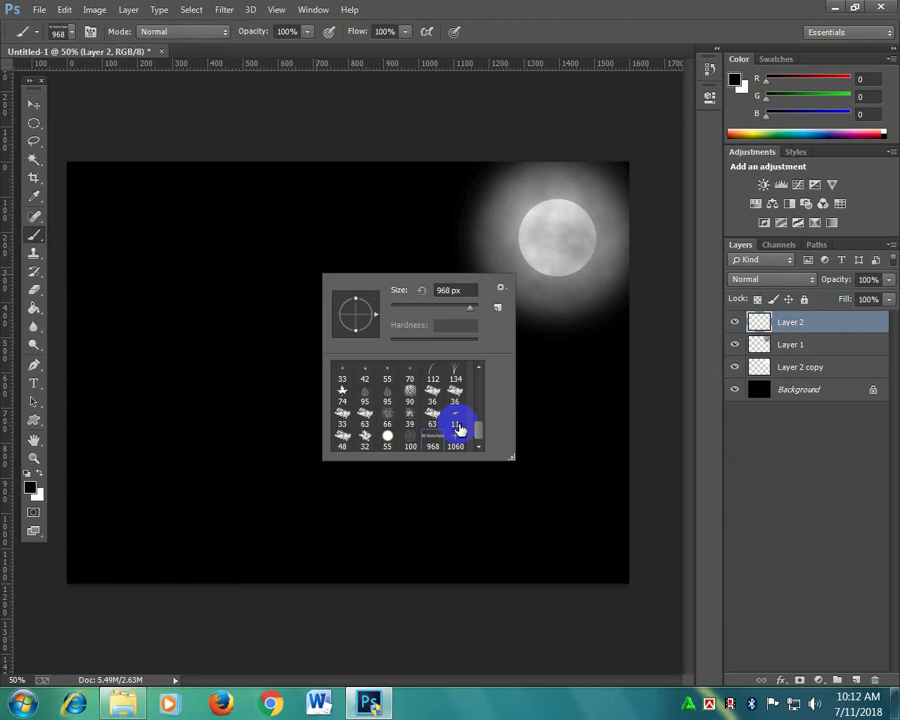
{"action": "left_click", "coordinate": [456, 446]}
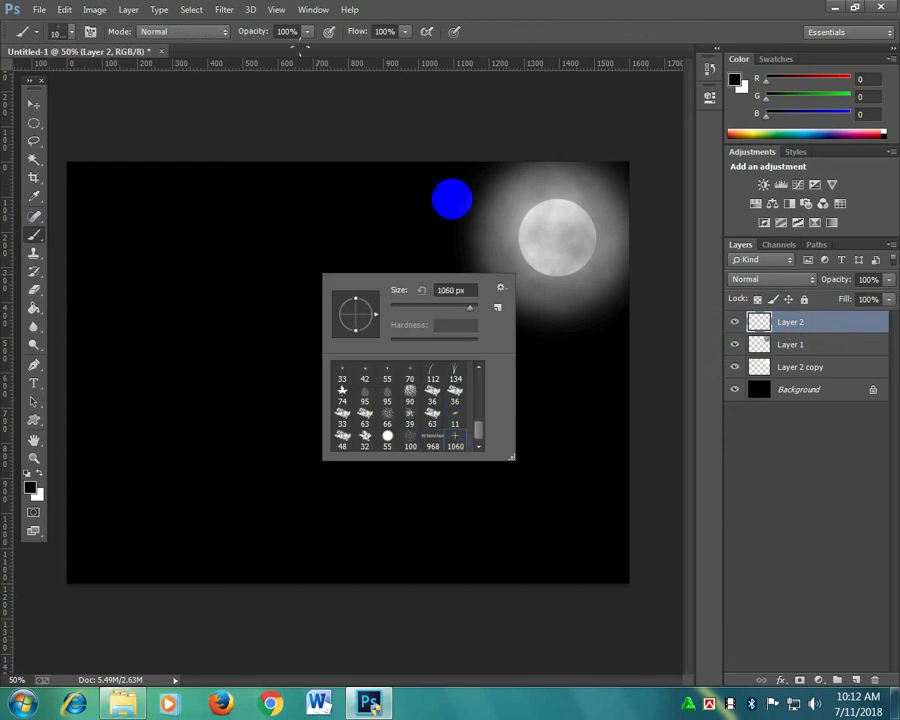
{"action": "left_click", "coordinate": [452, 198]}
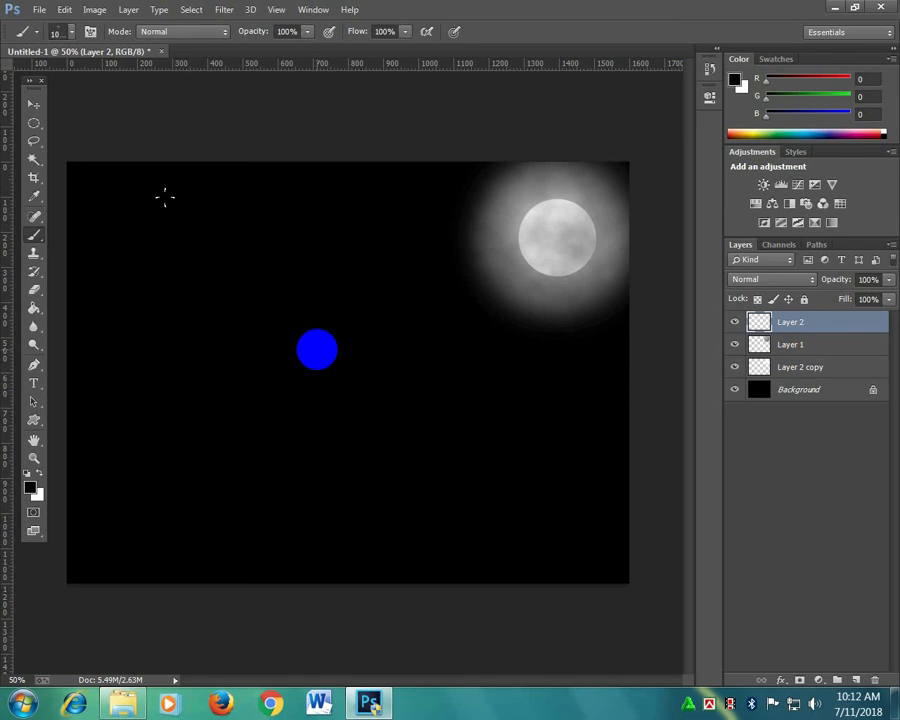
{"action": "right_click", "coordinate": [317, 349]}
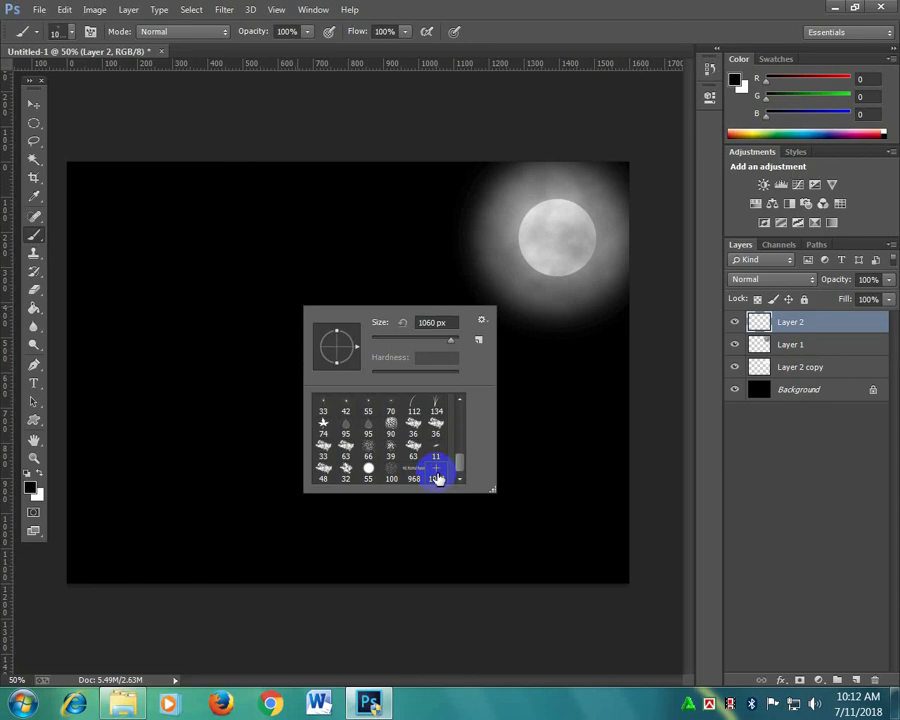
{"action": "double_click", "coordinate": [436, 477]}
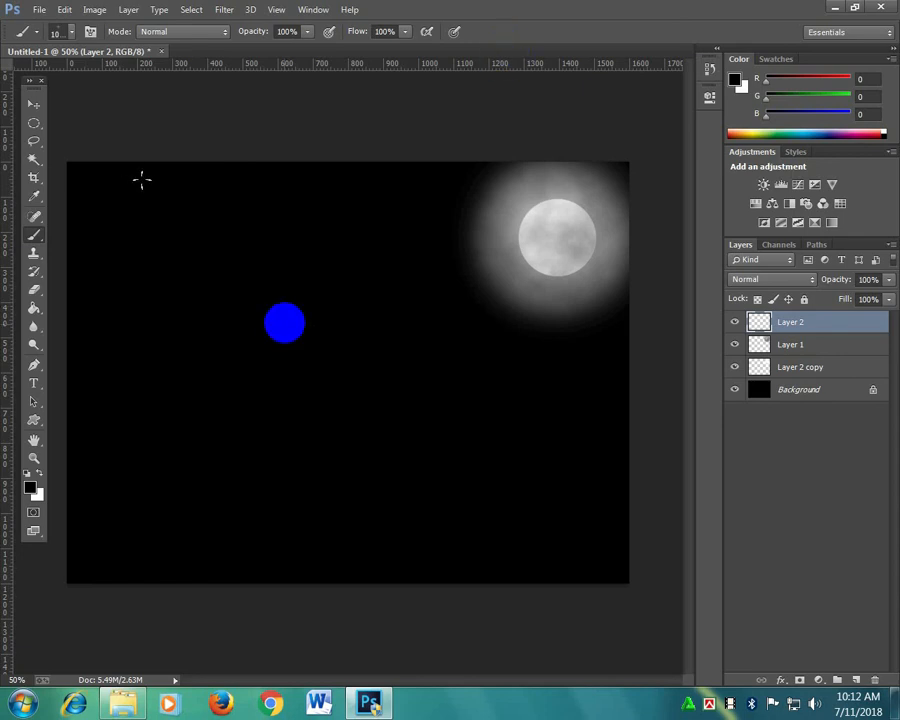
Reduce the cross-shaped brush to 50 px and make white the foreground colour.
{"action": "key", "text": "bracketright"}
{"action": "key", "text": "bracketright"}
{"action": "key", "text": "bracketright"}
{"action": "key", "text": "bracketright"}
{"action": "key", "text": "bracketright"}
{"action": "key", "text": "bracketright"}
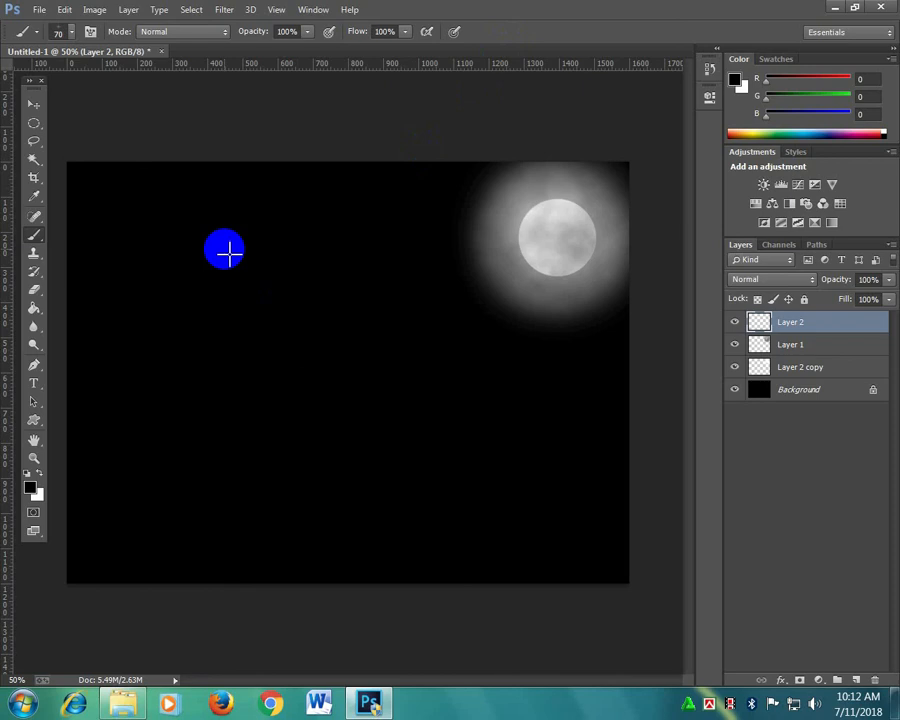
{"action": "key", "text": "bracketleft"}
{"action": "key", "text": "bracketleft"}
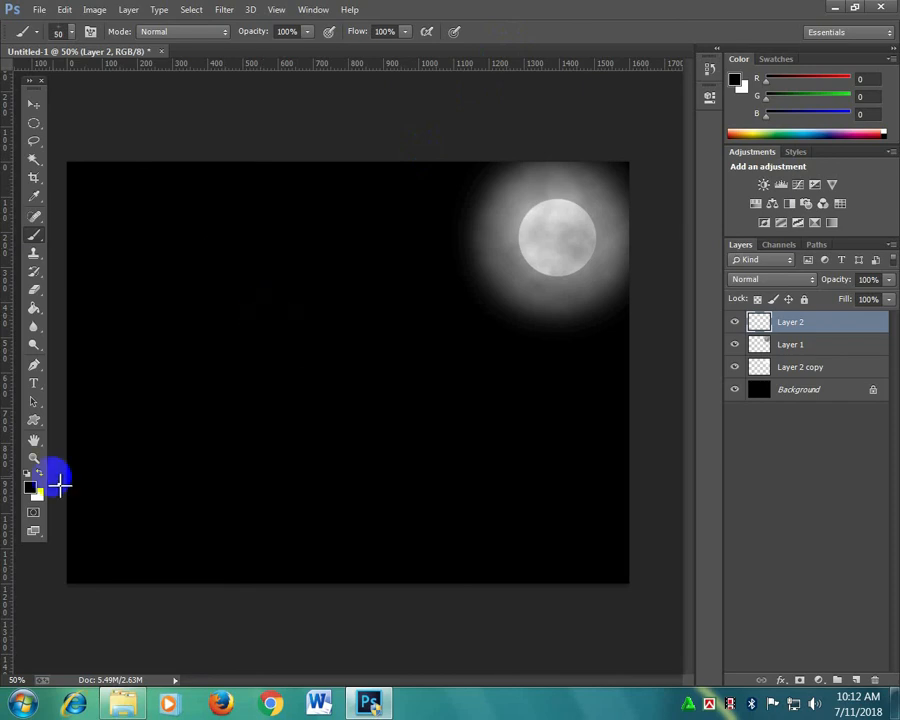
{"action": "key", "text": "x"}
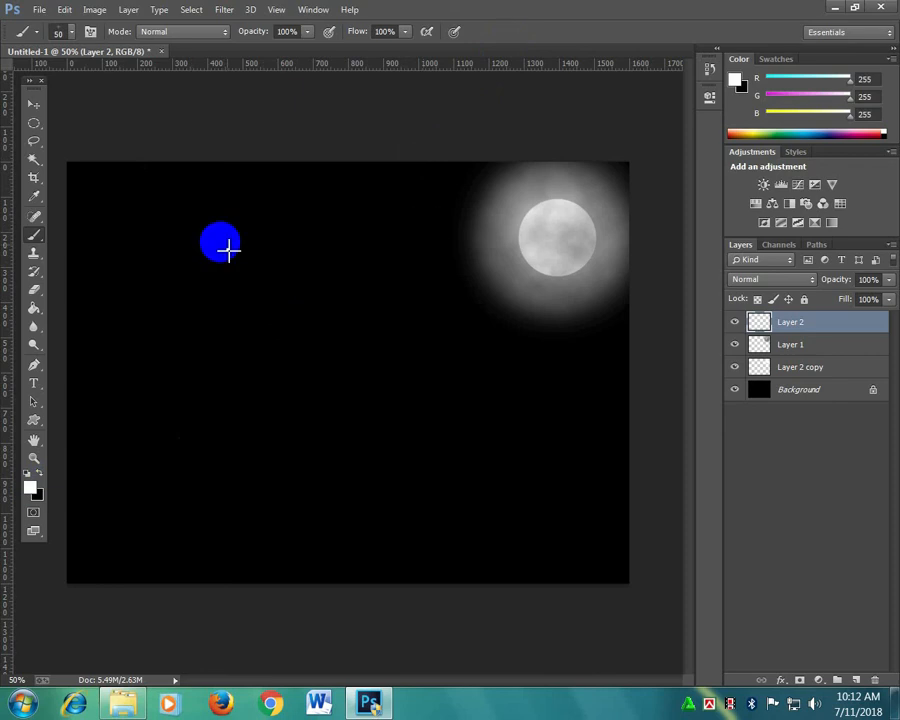
Try a curved white stroke with the cross-shaped brush across the upper part of the black canvas and undo it.
{"action": "mouse_move", "coordinate": [158, 198]}
{"action": "left_mouse_down"}
{"action": "mouse_move", "coordinate": [165, 222]}
{"action": "mouse_move", "coordinate": [378, 297]}
{"action": "left_mouse_up"}
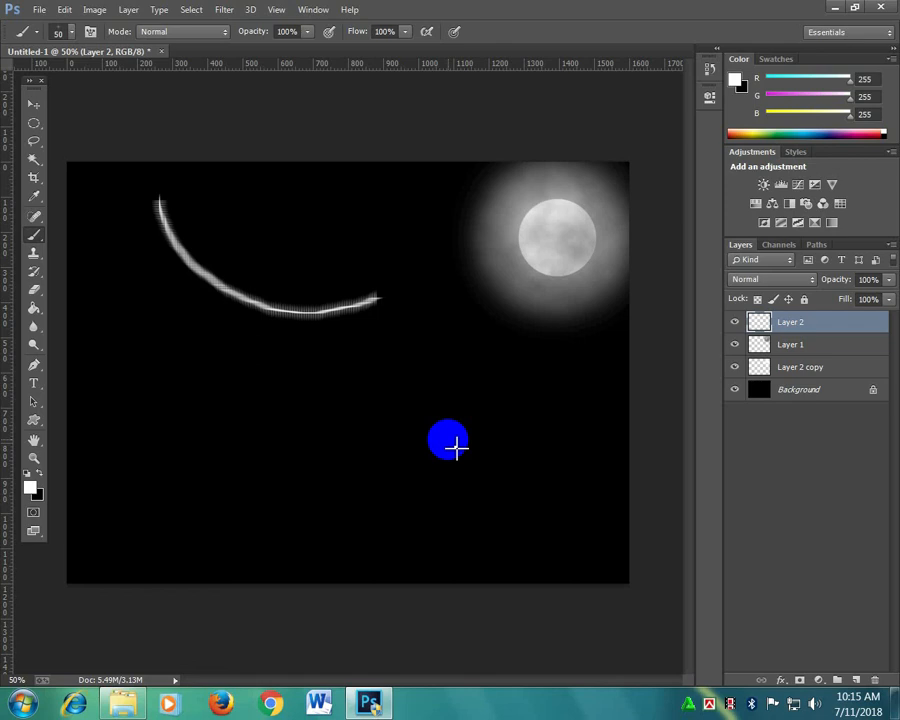
{"action": "key", "text": "ctrl+z"}
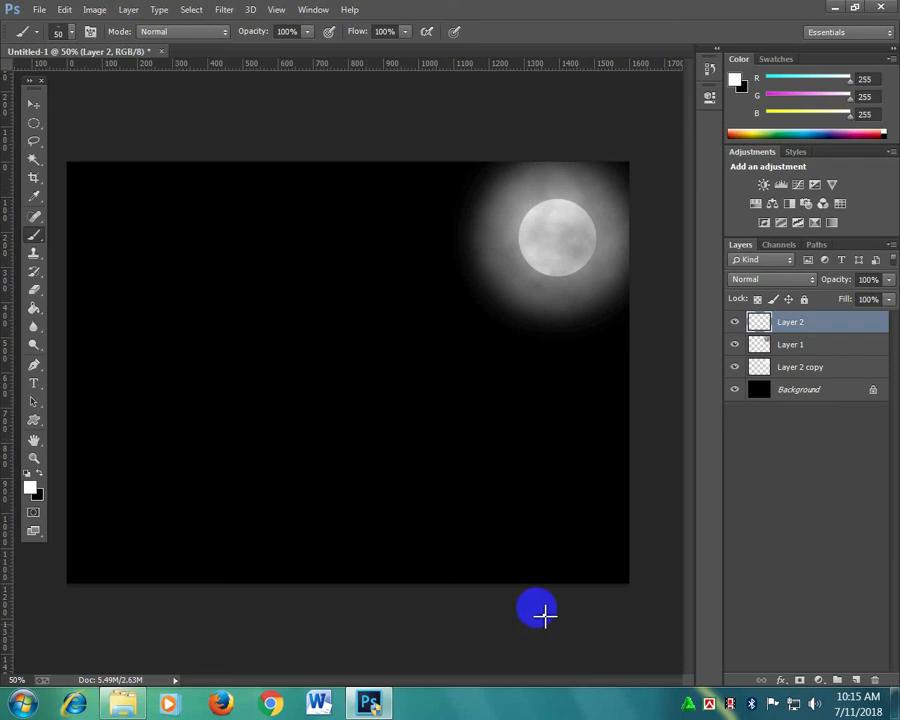
Start the Windows Magnifier and enlarge the screen view.
{"action": "key", "text": "super"}
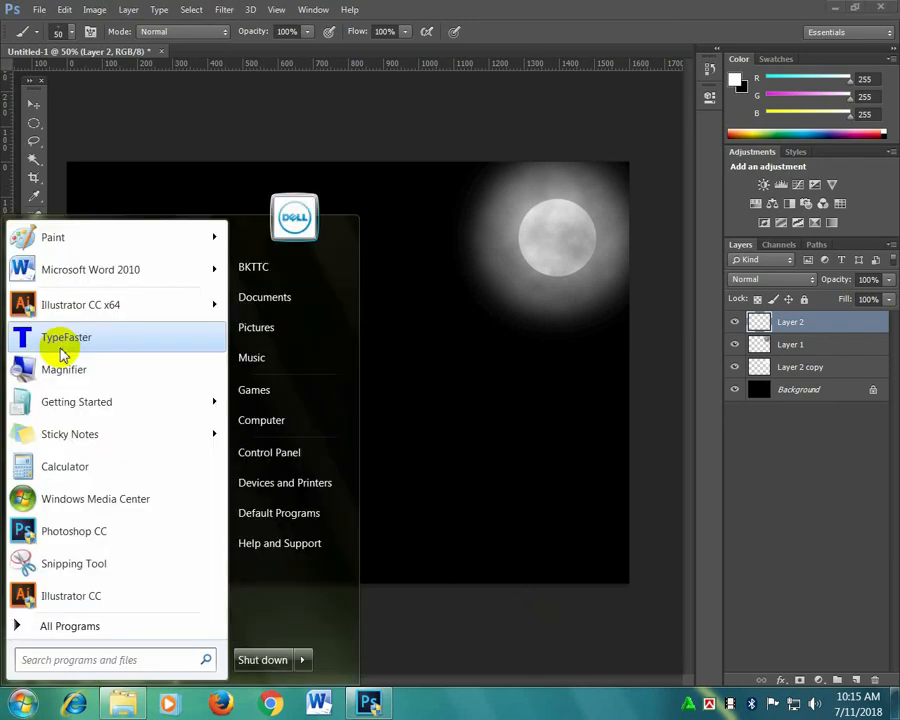
{"action": "left_click", "coordinate": [62, 369]}
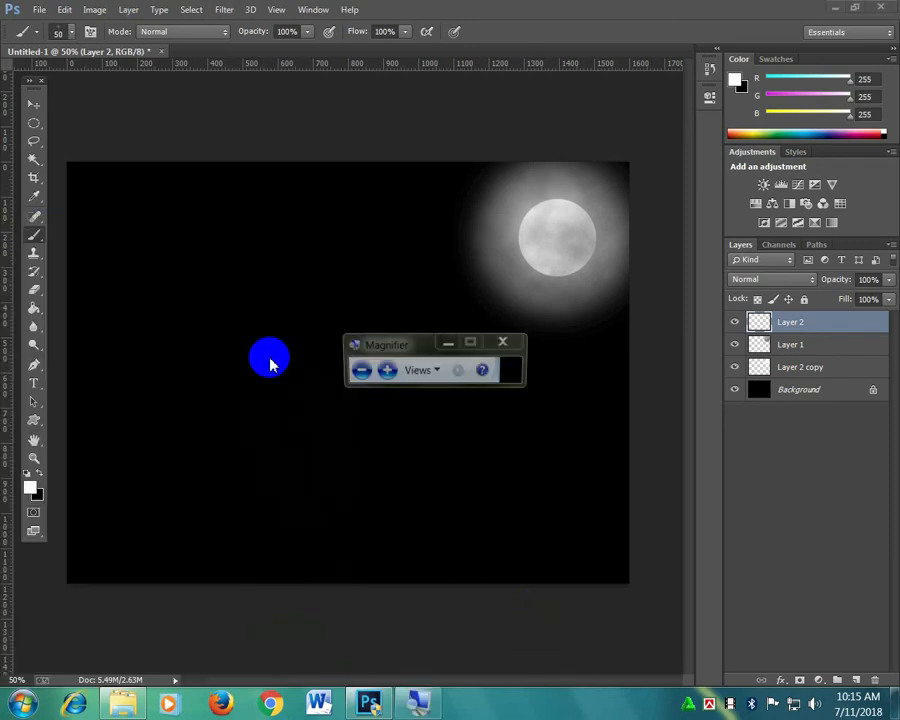
{"action": "left_click", "coordinate": [387, 370]}
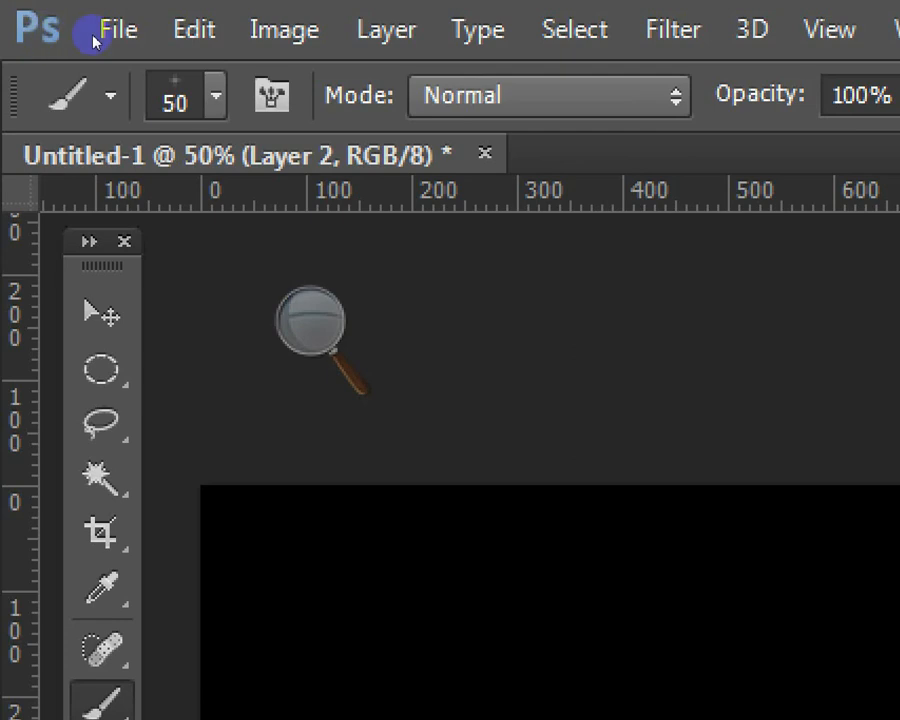
Set the cross-shaped brush tip's spacing to 74% and its size to 21 px in the brush settings at normal screen magnification.
{"action": "key", "text": "F5"}
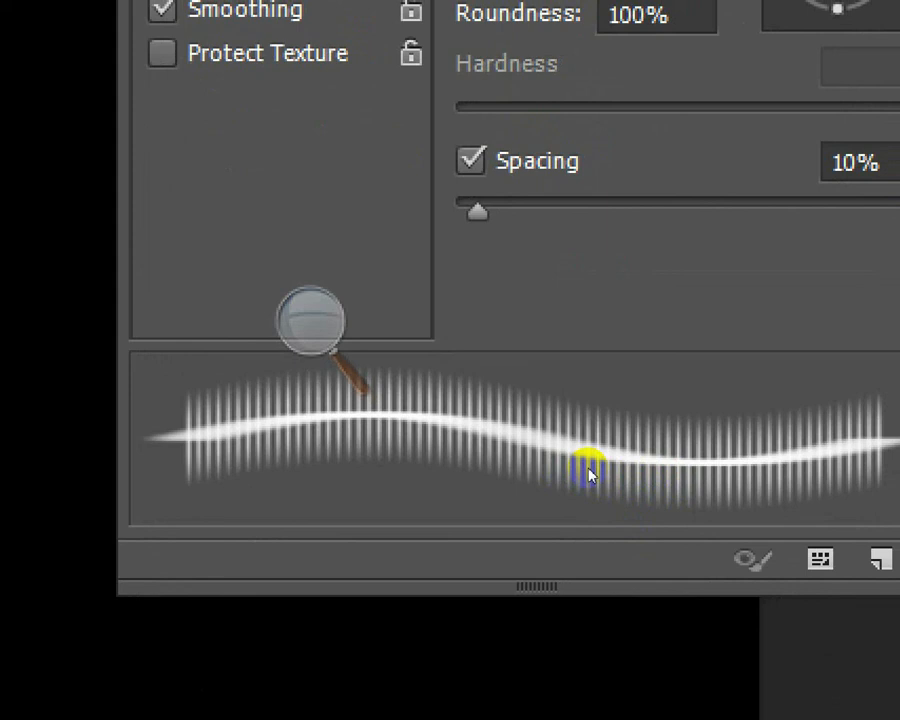
{"action": "left_click", "coordinate": [490, 430]}
{"action": "key", "text": "super+minus"}
{"action": "key", "text": "super+minus"}
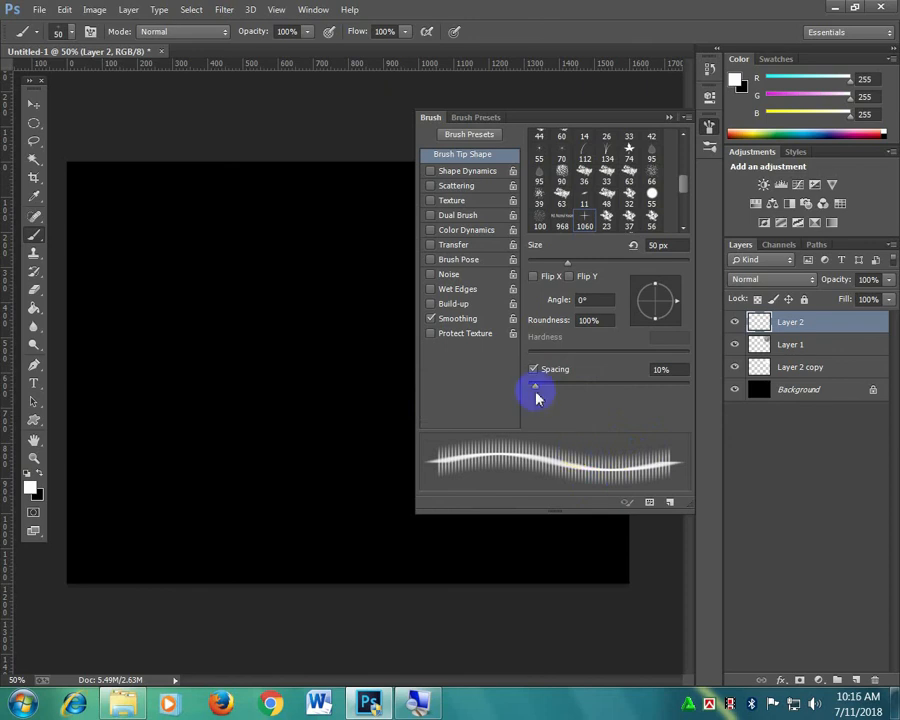
{"action": "left_click_drag", "start_coordinate": [535, 391], "coordinate": [603, 391]}
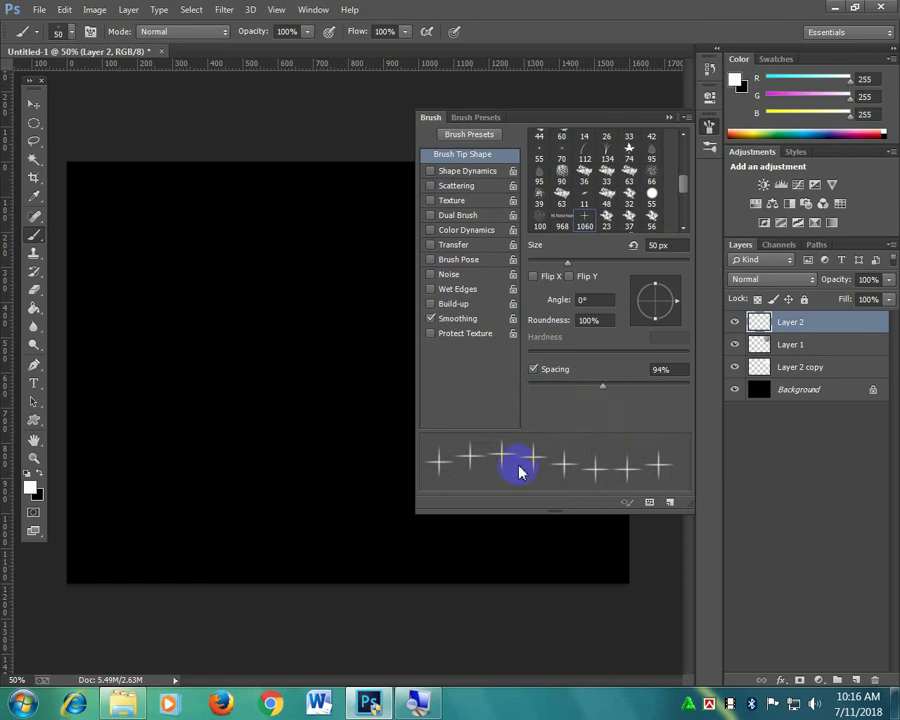
{"action": "left_click_drag", "start_coordinate": [566, 262], "coordinate": [546, 265]}
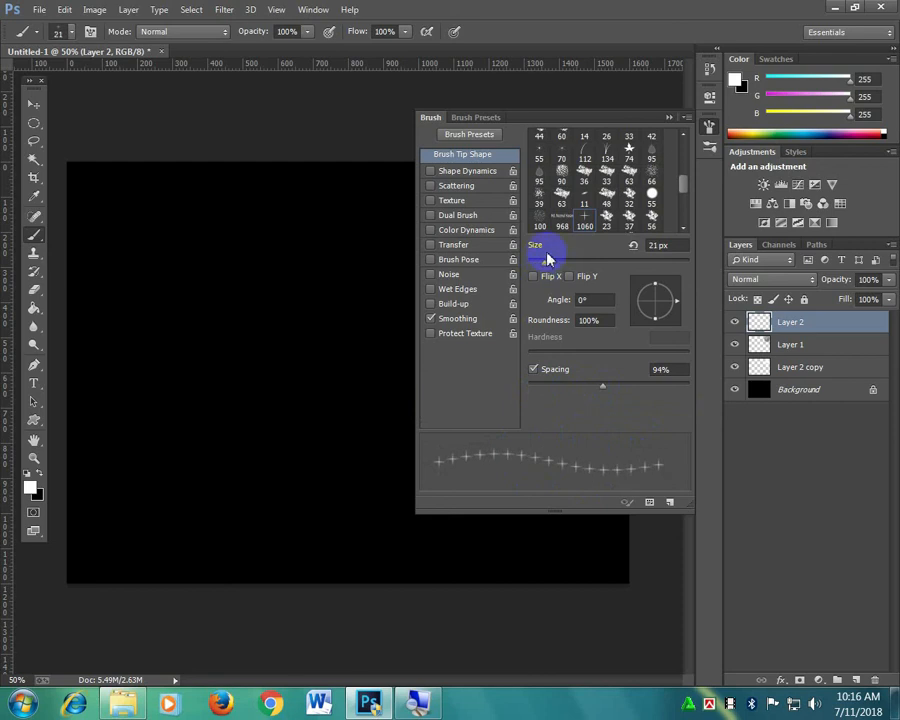
{"action": "mouse_move", "coordinate": [602, 386]}
{"action": "left_mouse_down"}
{"action": "mouse_move", "coordinate": [617, 383]}
{"action": "mouse_move", "coordinate": [587, 386]}
{"action": "left_mouse_up"}
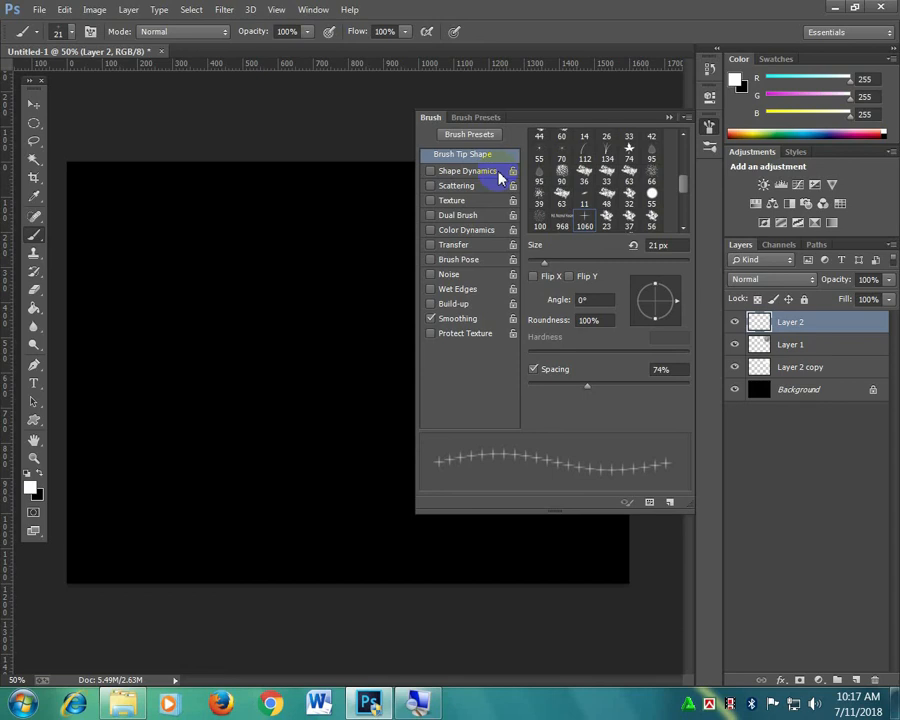
Enable Shape Dynamics with 69% size jitter, 52% minimum diameter, 45% angle jitter, 29% roundness jitter and 41% minimum roundness.
{"action": "left_click", "coordinate": [429, 172]}
{"action": "left_click", "coordinate": [587, 301]}
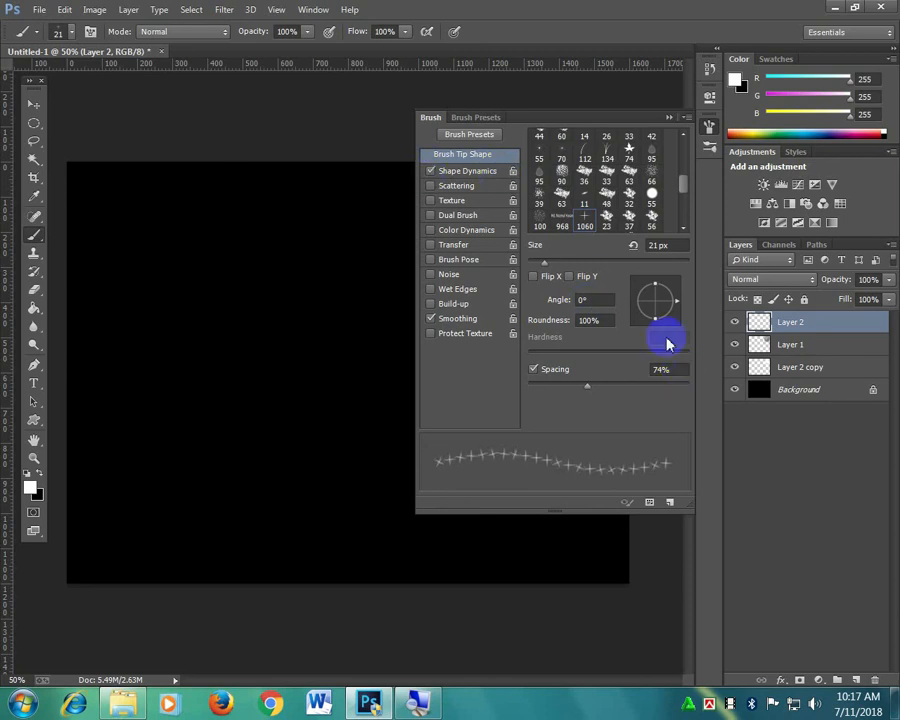
{"action": "left_click", "coordinate": [470, 171]}
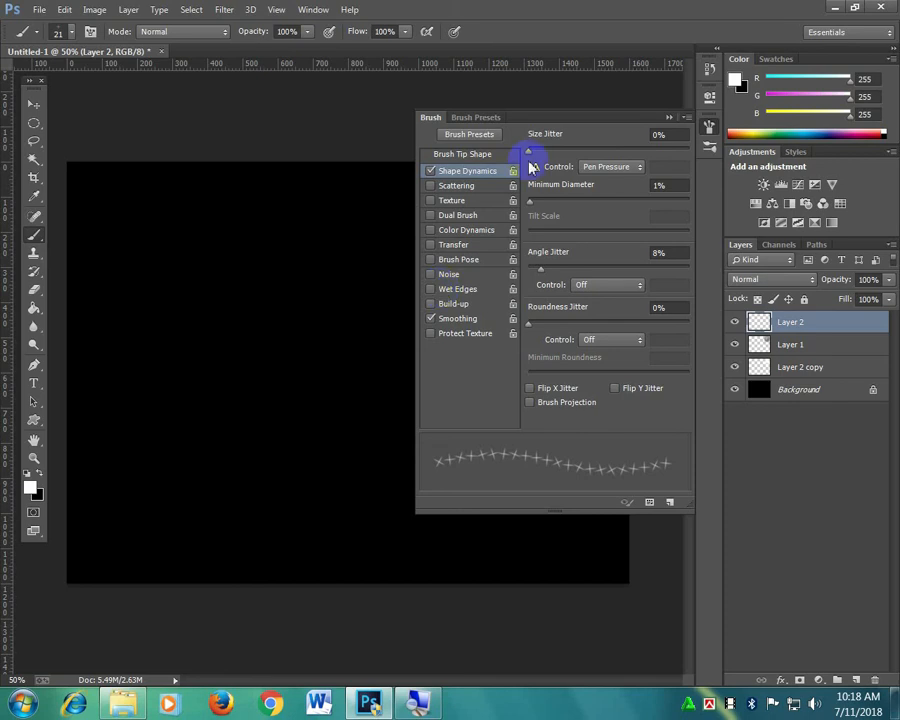
{"action": "mouse_move", "coordinate": [531, 165]}
{"action": "left_mouse_down"}
{"action": "mouse_move", "coordinate": [577, 156]}
{"action": "mouse_move", "coordinate": [604, 163]}
{"action": "mouse_move", "coordinate": [561, 167]}
{"action": "mouse_move", "coordinate": [638, 179]}
{"action": "left_mouse_up"}
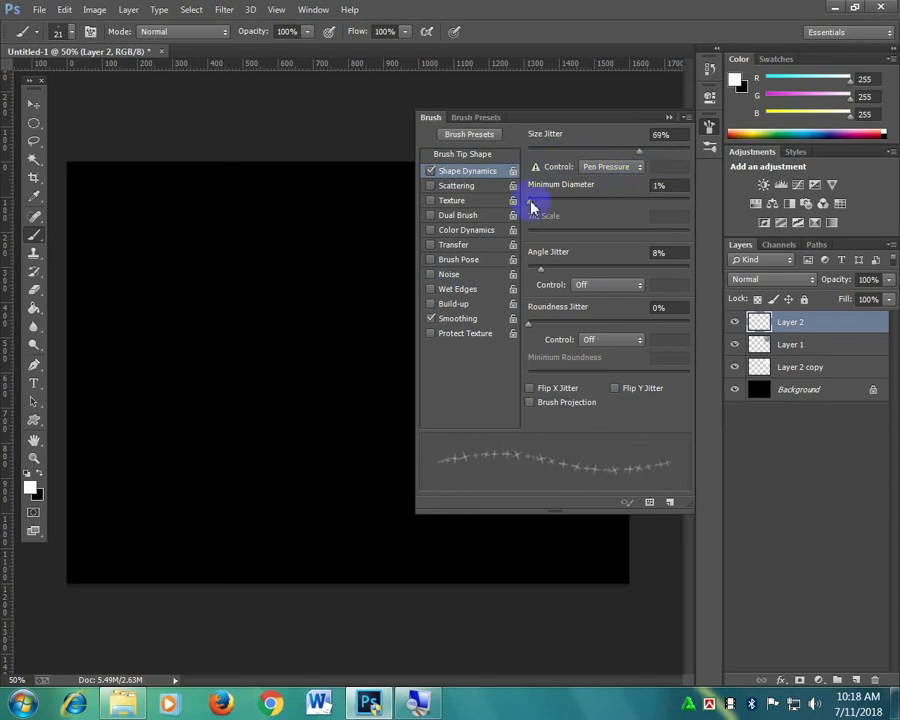
{"action": "mouse_move", "coordinate": [531, 205]}
{"action": "left_mouse_down"}
{"action": "mouse_move", "coordinate": [572, 214]}
{"action": "mouse_move", "coordinate": [572, 224]}
{"action": "mouse_move", "coordinate": [611, 210]}
{"action": "left_mouse_up"}
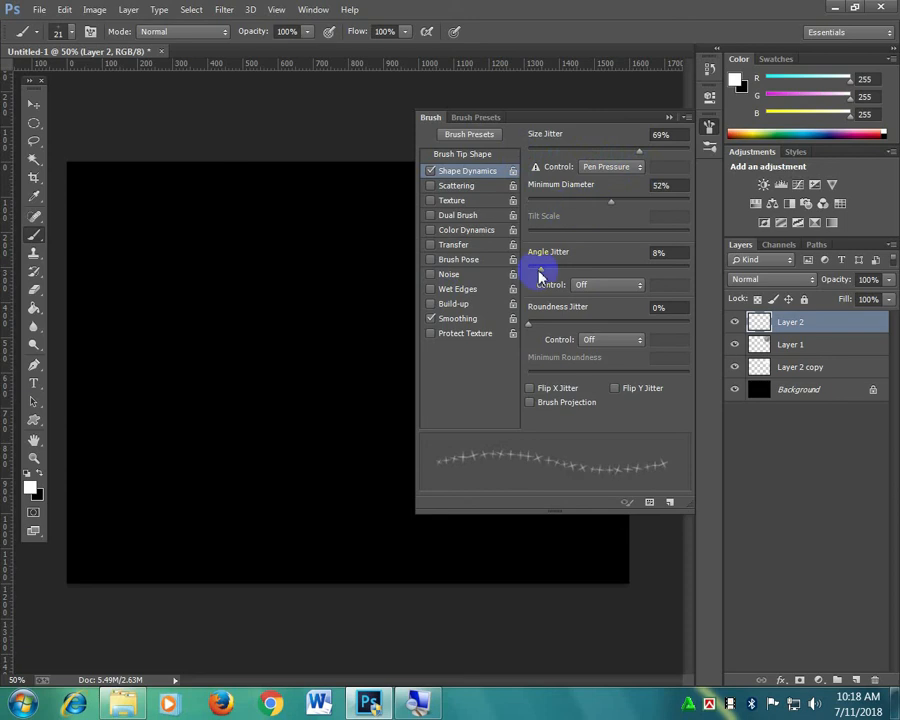
{"action": "left_click_drag", "start_coordinate": [539, 275], "coordinate": [606, 275]}
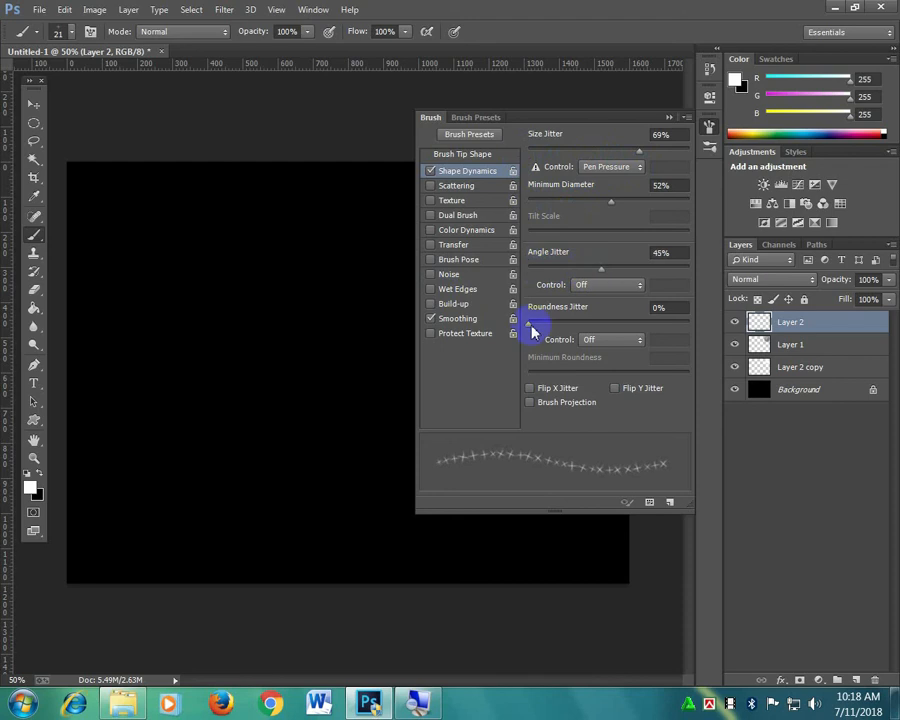
{"action": "left_click_drag", "start_coordinate": [529, 324], "coordinate": [576, 324]}
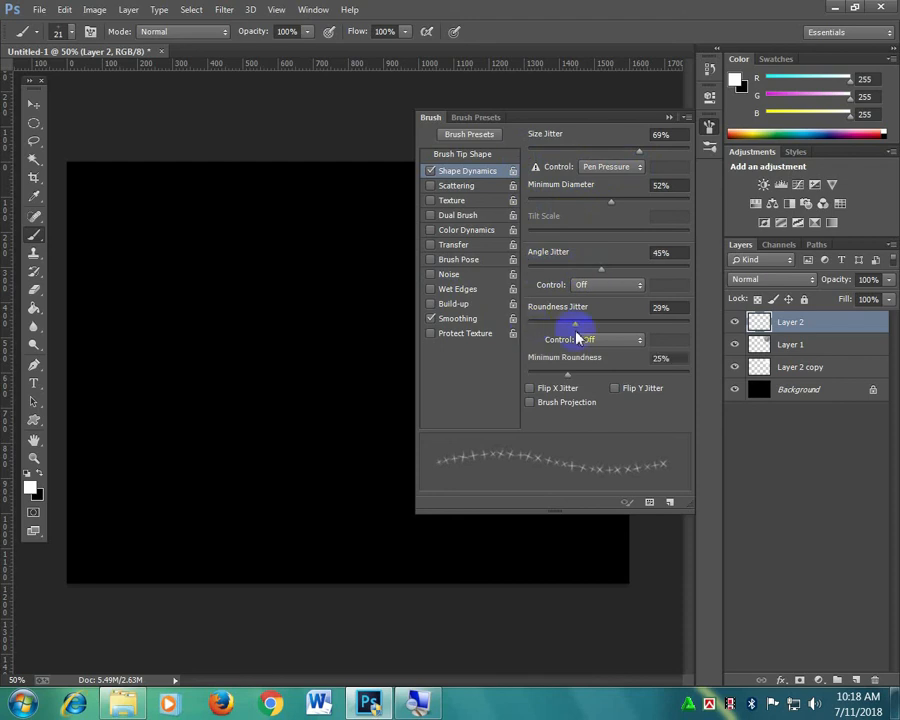
{"action": "left_click_drag", "start_coordinate": [568, 374], "coordinate": [593, 374]}
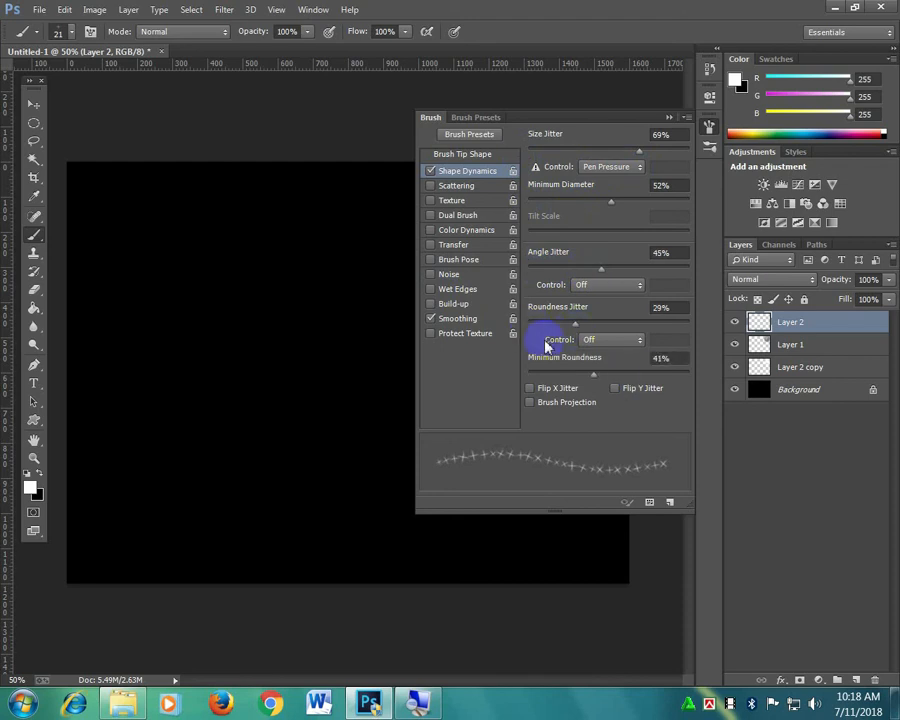
Enable Scattering for the star brush with 725% scatter, a count of 4 and 72% count jitter.
{"action": "left_click", "coordinate": [458, 186]}
{"action": "mouse_move", "coordinate": [528, 151]}
{"action": "left_mouse_down"}
{"action": "mouse_move", "coordinate": [566, 152]}
{"action": "mouse_move", "coordinate": [576, 168]}
{"action": "mouse_move", "coordinate": [645, 165]}
{"action": "left_mouse_up"}
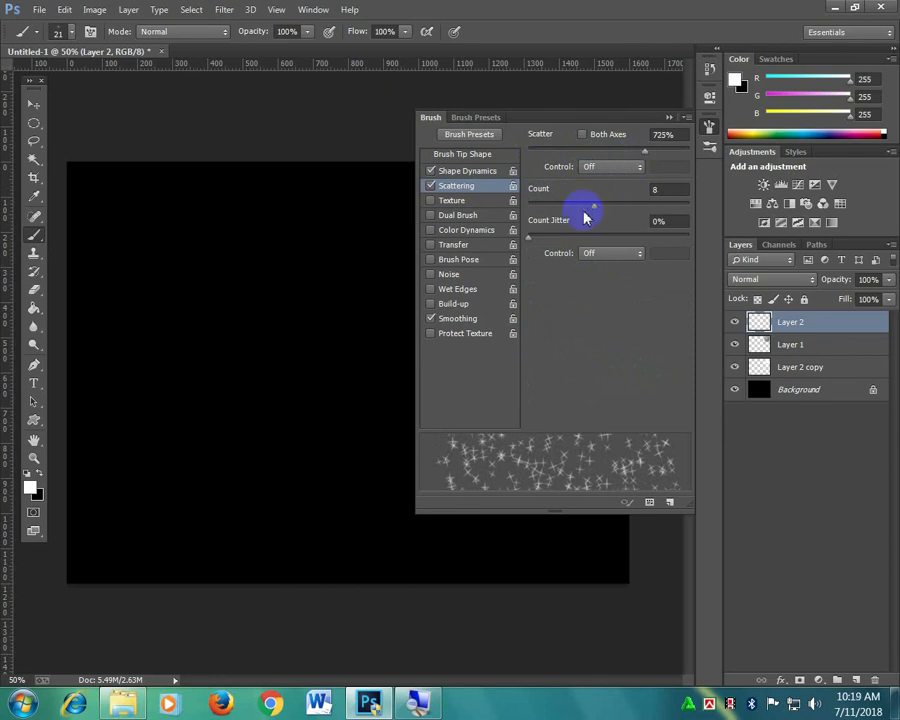
{"action": "mouse_move", "coordinate": [587, 217]}
{"action": "left_mouse_down"}
{"action": "mouse_move", "coordinate": [530, 245]}
{"action": "mouse_move", "coordinate": [643, 240]}
{"action": "left_mouse_up"}
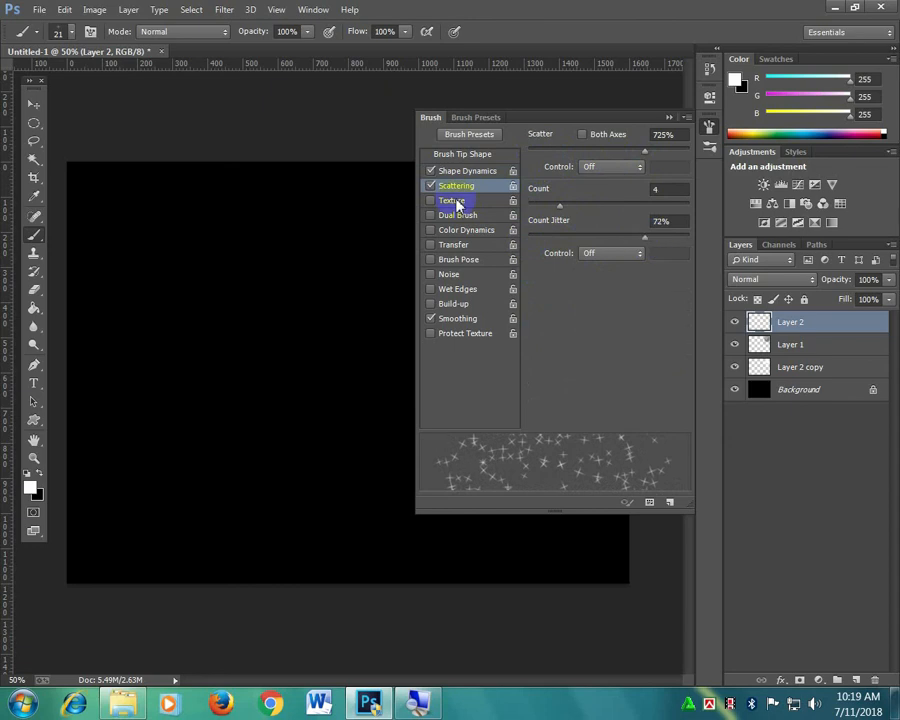
Enable Texture for the star brush with scale 16%, brightness 130, contrast 52, depth slightly below 49% and depth jitter 0%.
{"action": "left_click", "coordinate": [457, 204]}
{"action": "left_click_drag", "start_coordinate": [599, 212], "coordinate": [540, 208]}
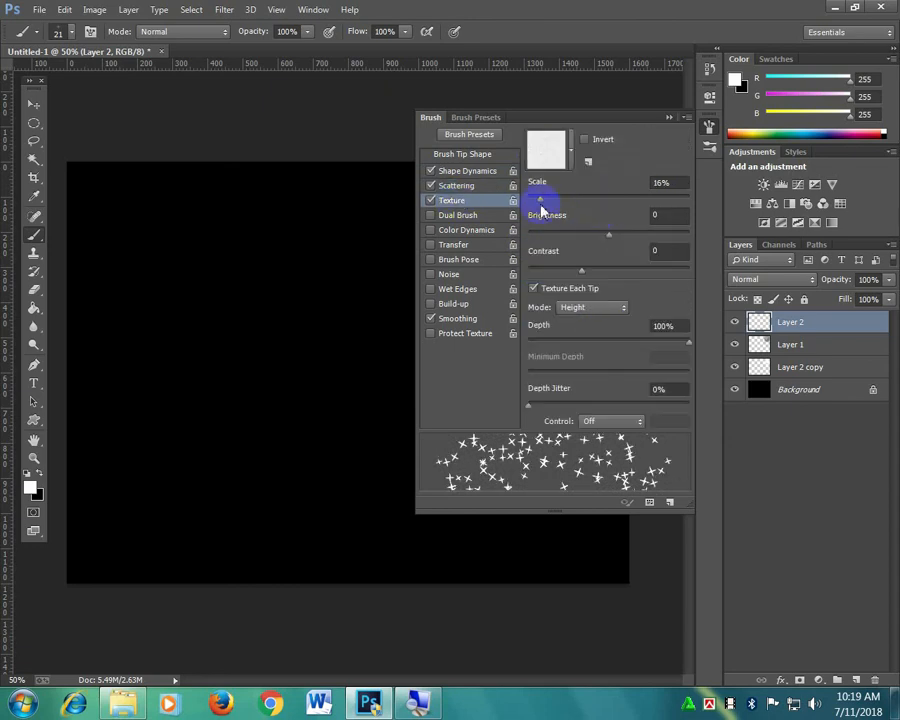
{"action": "left_click_drag", "start_coordinate": [609, 234], "coordinate": [678, 236]}
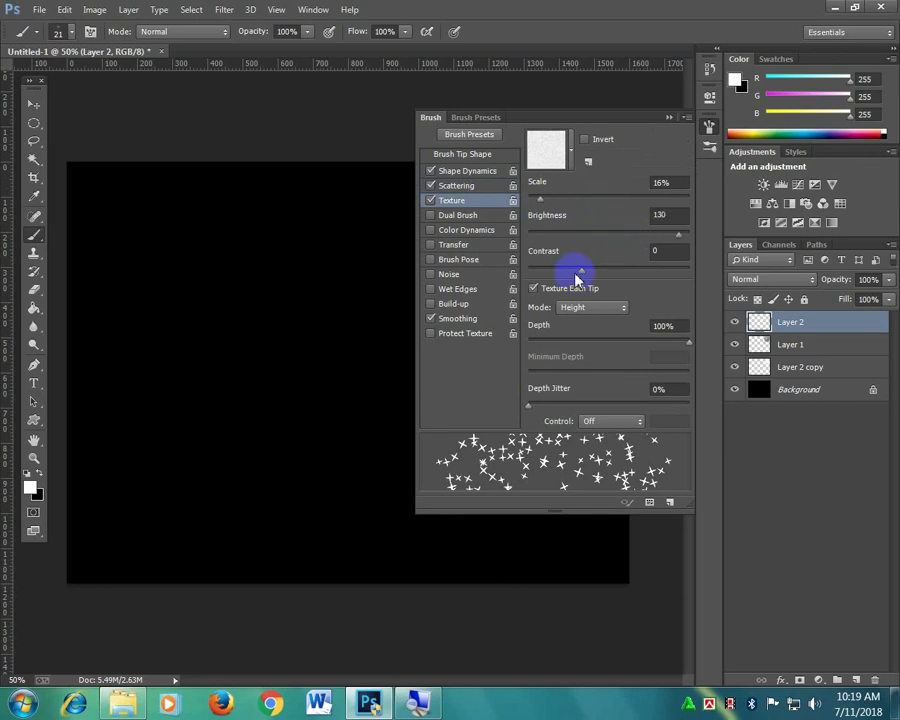
{"action": "left_click_drag", "start_coordinate": [576, 279], "coordinate": [638, 283]}
{"action": "left_click_drag", "start_coordinate": [688, 342], "coordinate": [590, 347]}
{"action": "left_click", "coordinate": [546, 404]}
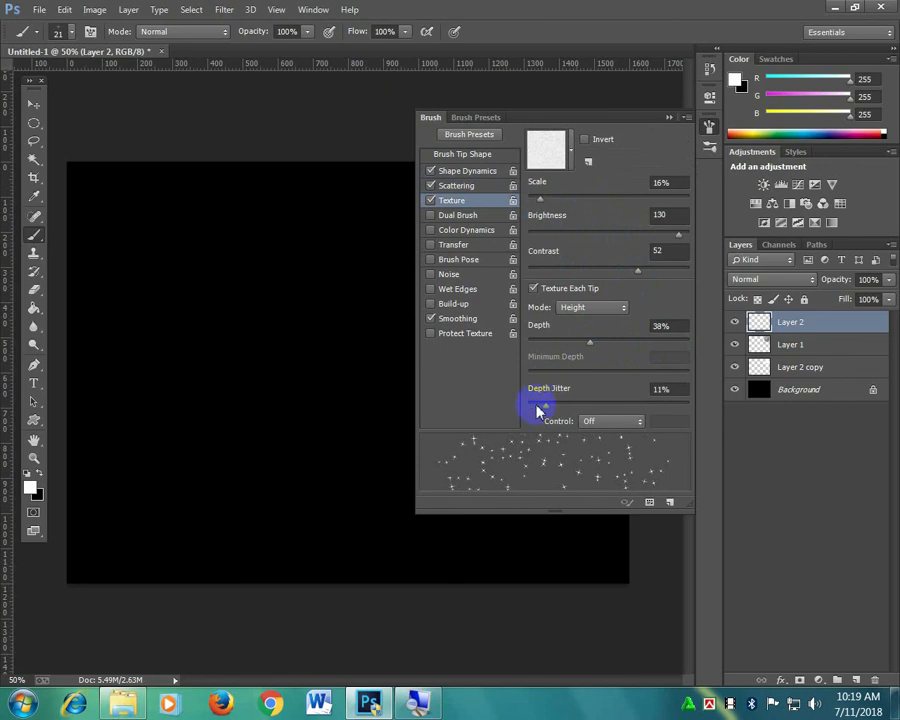
{"action": "left_click_drag", "start_coordinate": [537, 408], "coordinate": [526, 405]}
{"action": "left_click", "coordinate": [607, 344]}
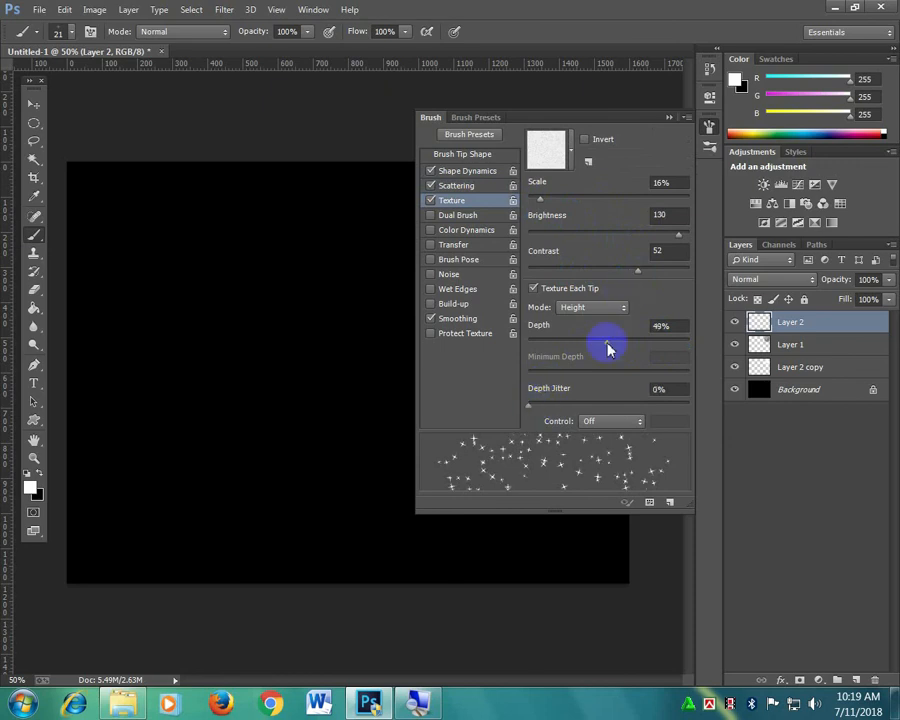
{"action": "left_click_drag", "start_coordinate": [607, 347], "coordinate": [595, 352]}
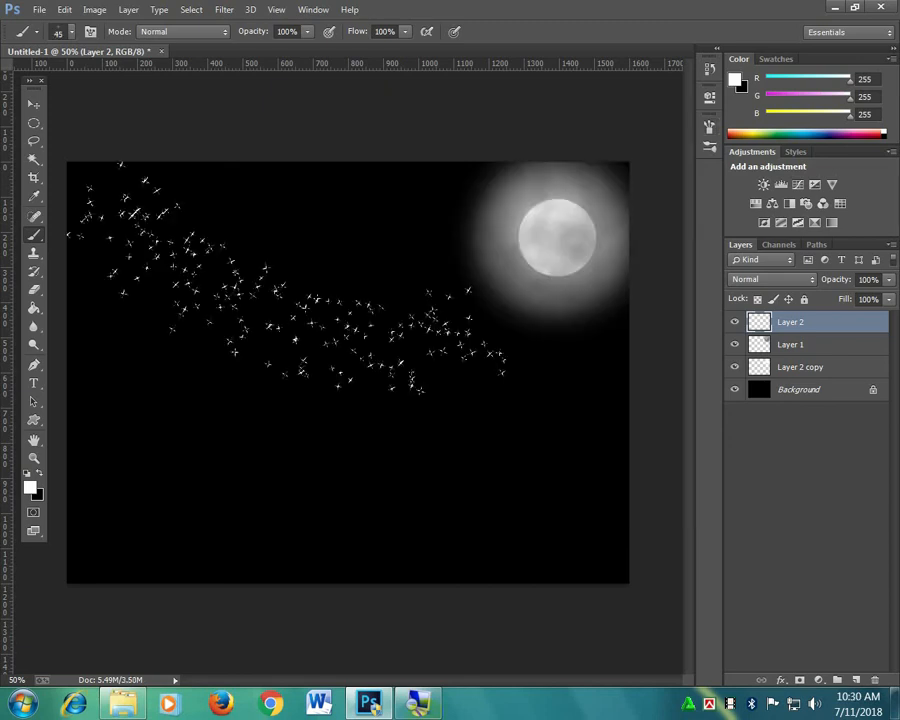
Switch to Chrome, search Google for brusheezy and open the Brusheezy website.
{"action": "left_click", "coordinate": [281, 705]}
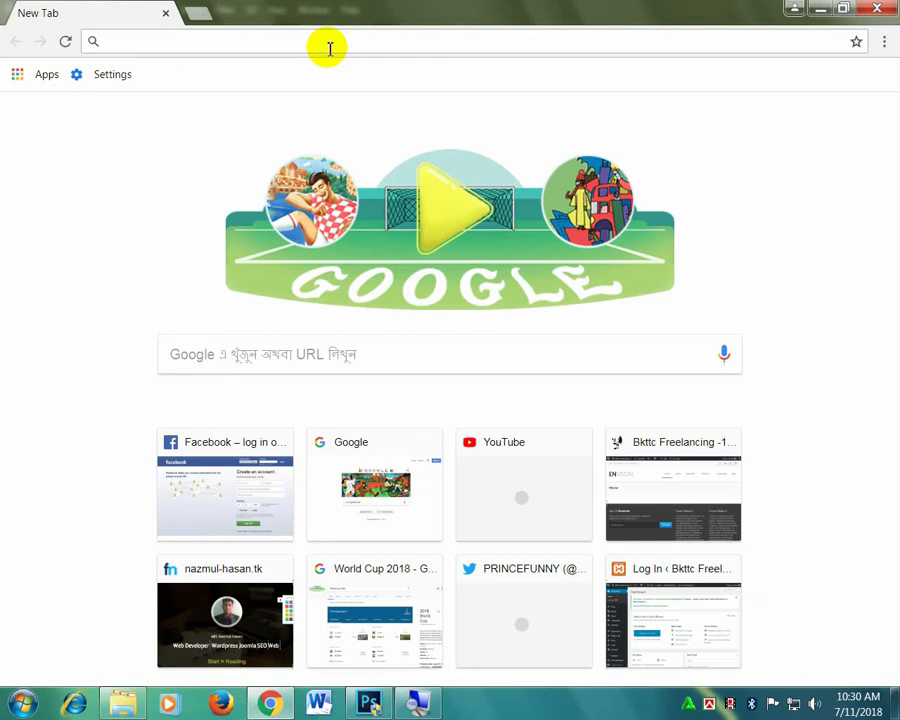
{"action": "type", "text": "b"}
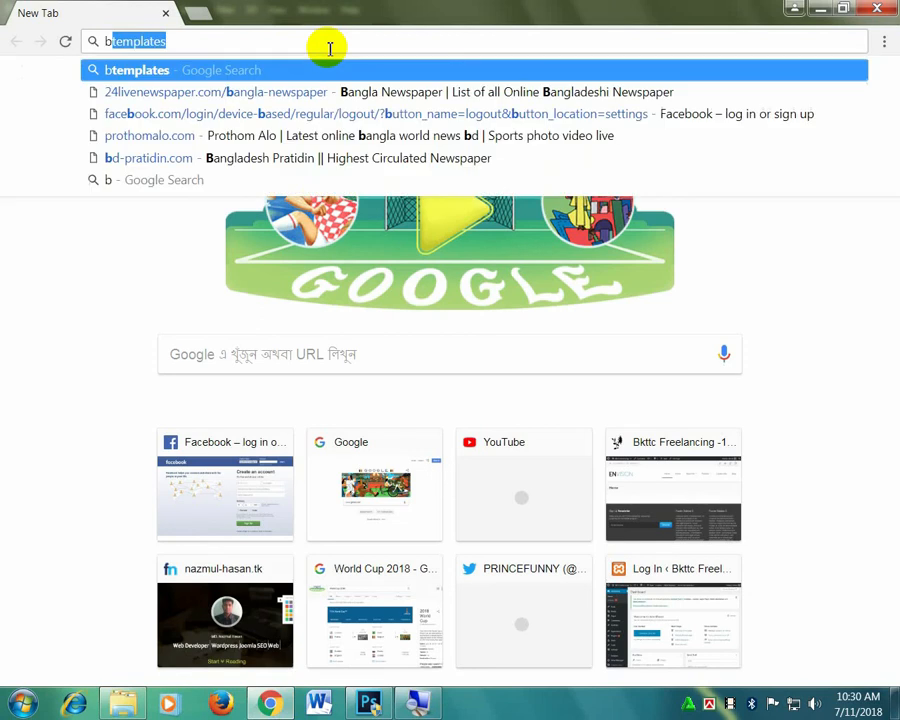
{"action": "type", "text": "rush"}
{"action": "key", "text": "Down"}
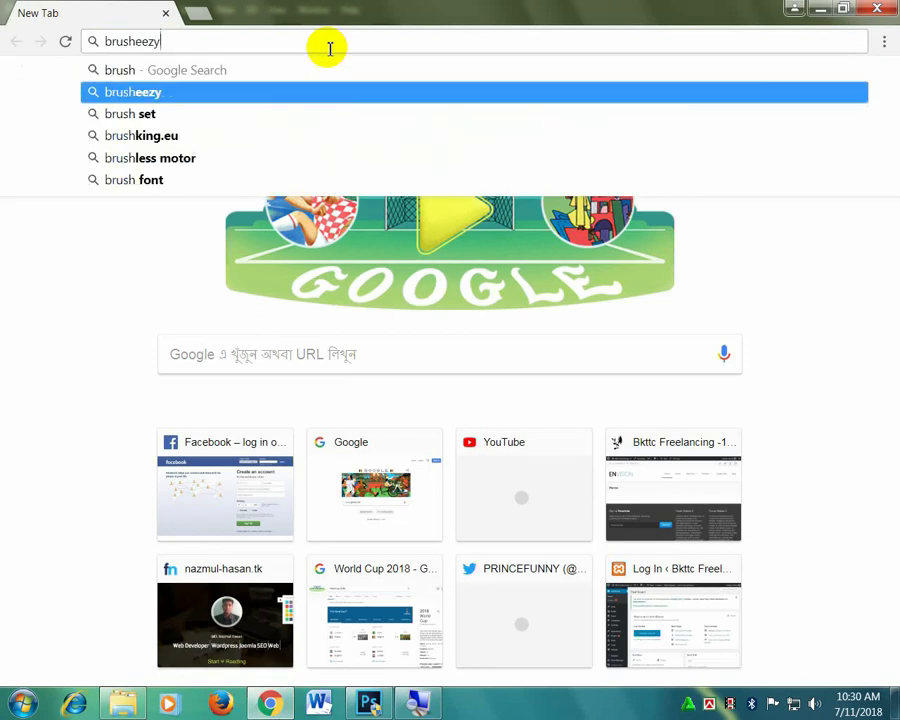
{"action": "key", "text": "Return"}
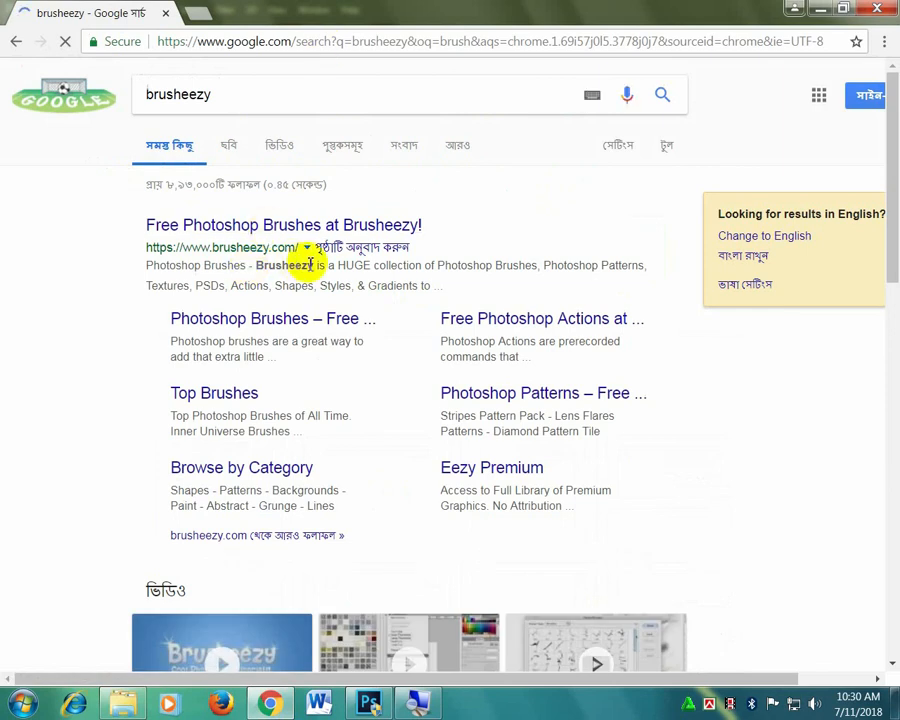
{"action": "left_click", "coordinate": [296, 244]}
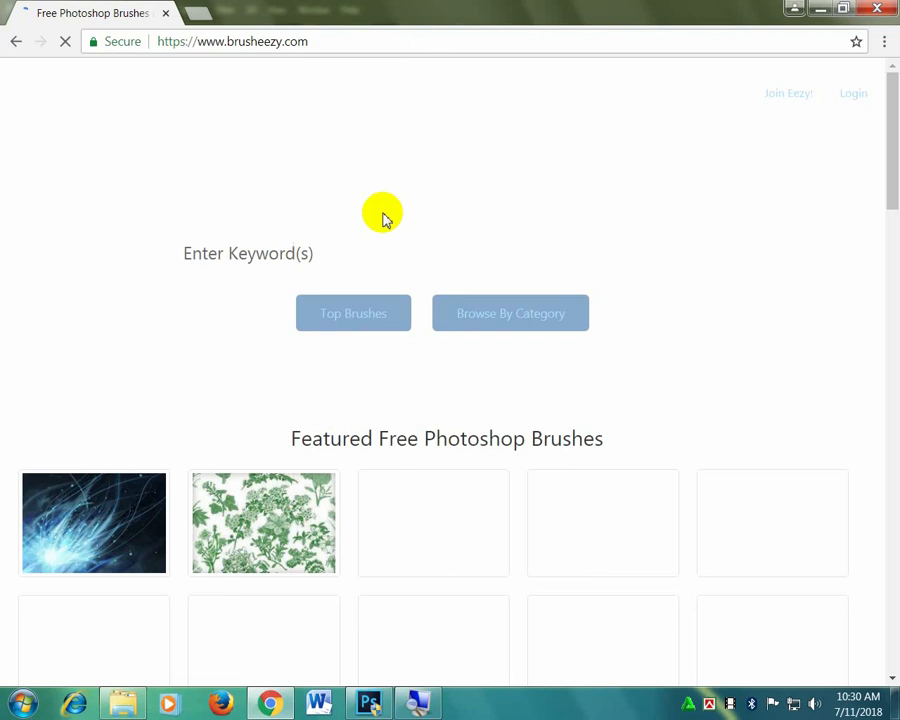
Open the Fireworks set from Brusheezy's featured free Photoshop brushes and download it.
{"action": "scroll", "coordinate": [714, 324], "scroll_direction": "down", "scroll_amount": 3}
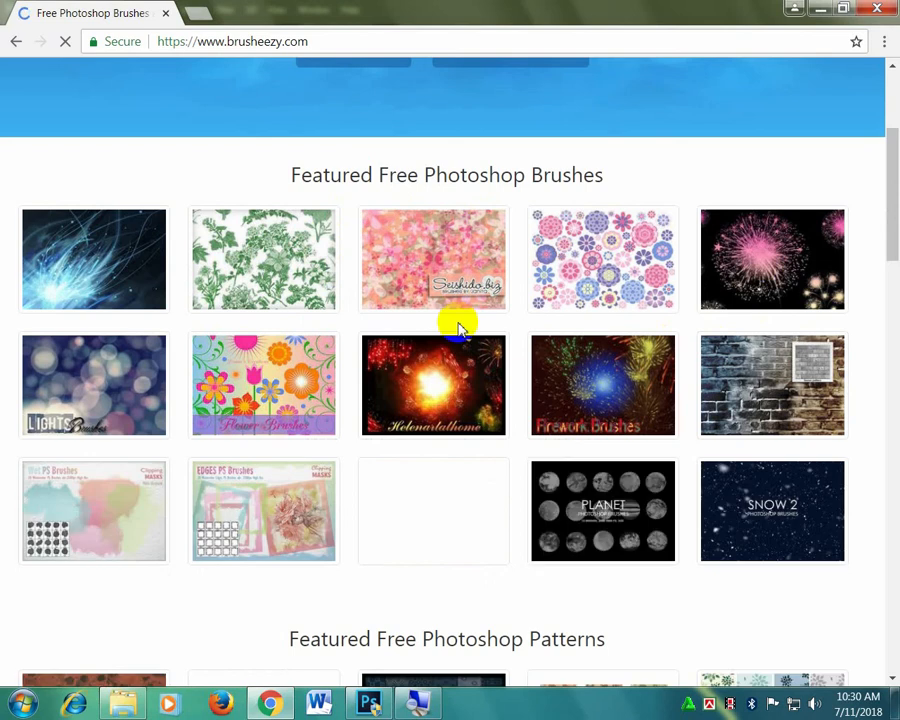
{"action": "scroll", "coordinate": [460, 328], "scroll_direction": "down", "scroll_amount": 2}
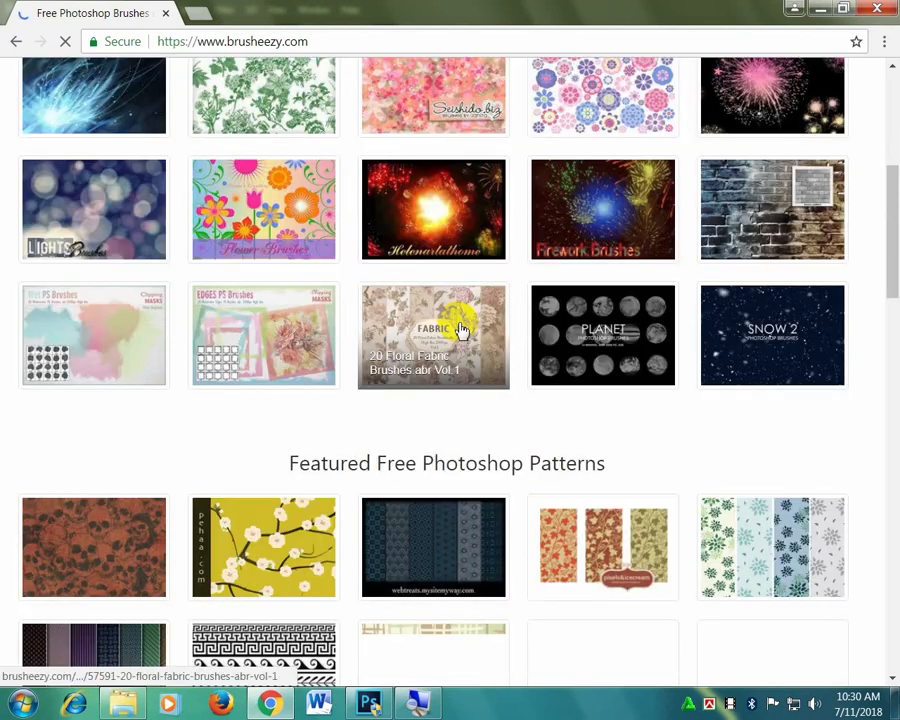
{"action": "scroll", "coordinate": [780, 257], "scroll_direction": "up", "scroll_amount": 2}
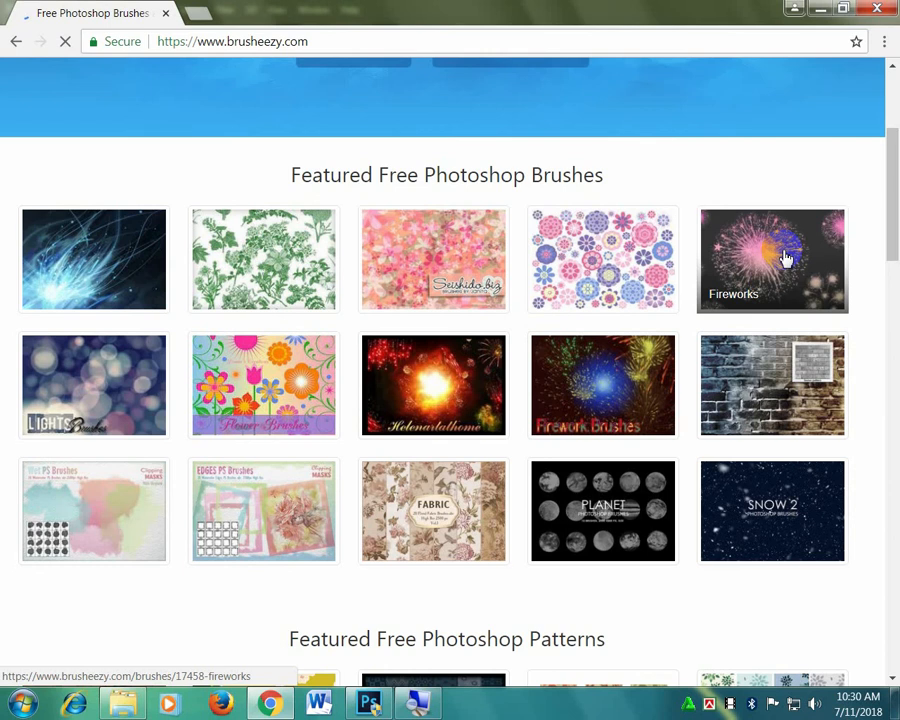
{"action": "left_click", "coordinate": [783, 256]}
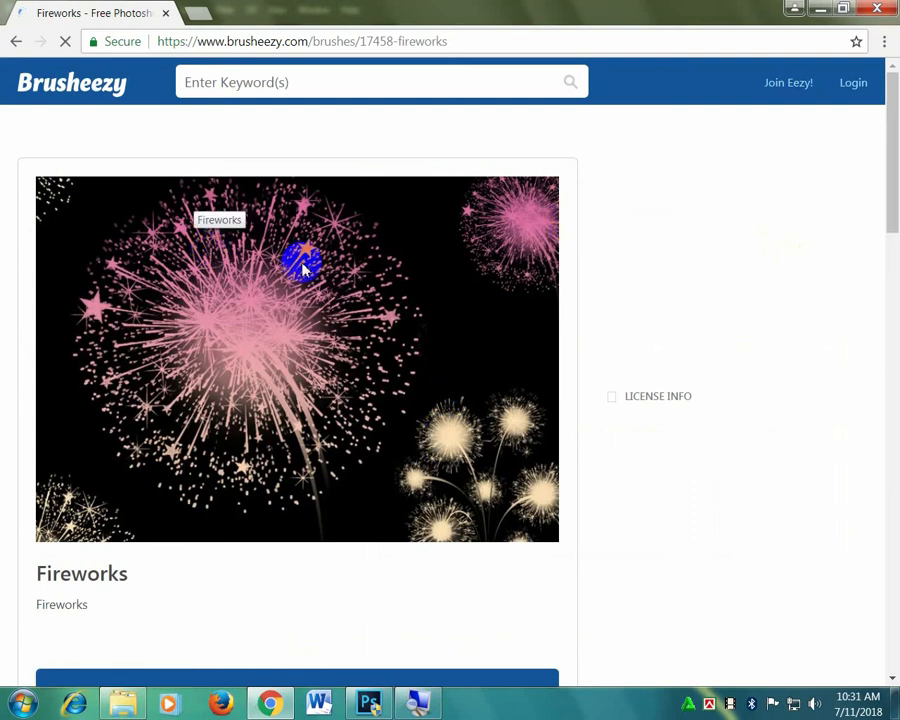
{"action": "scroll", "coordinate": [303, 268], "scroll_direction": "down", "scroll_amount": 3}
{"action": "left_click", "coordinate": [238, 352]}
{"action": "left_click", "coordinate": [265, 345]}
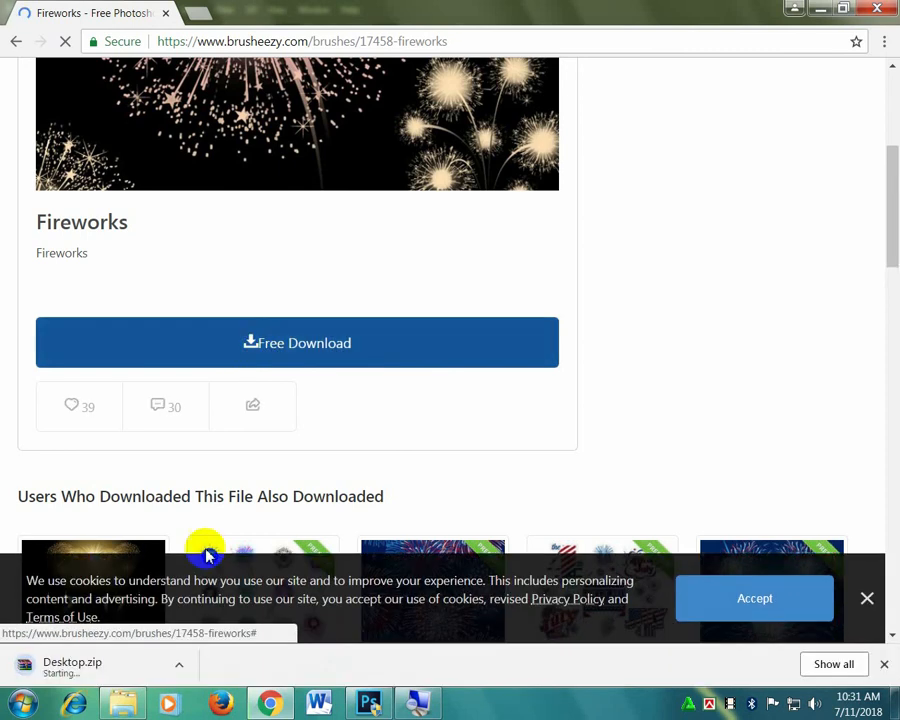
Browse the brush sets related to Fireworks and search Brusheezy for moon.
{"action": "scroll", "coordinate": [300, 482], "scroll_direction": "down", "scroll_amount": 7}
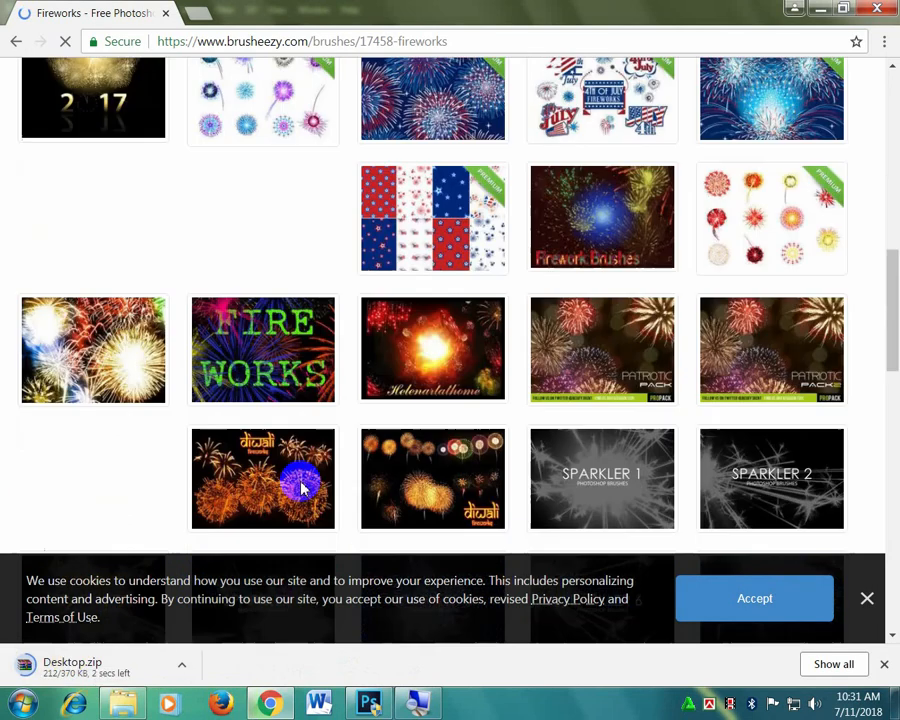
{"action": "scroll", "coordinate": [478, 350], "scroll_direction": "down", "scroll_amount": 1}
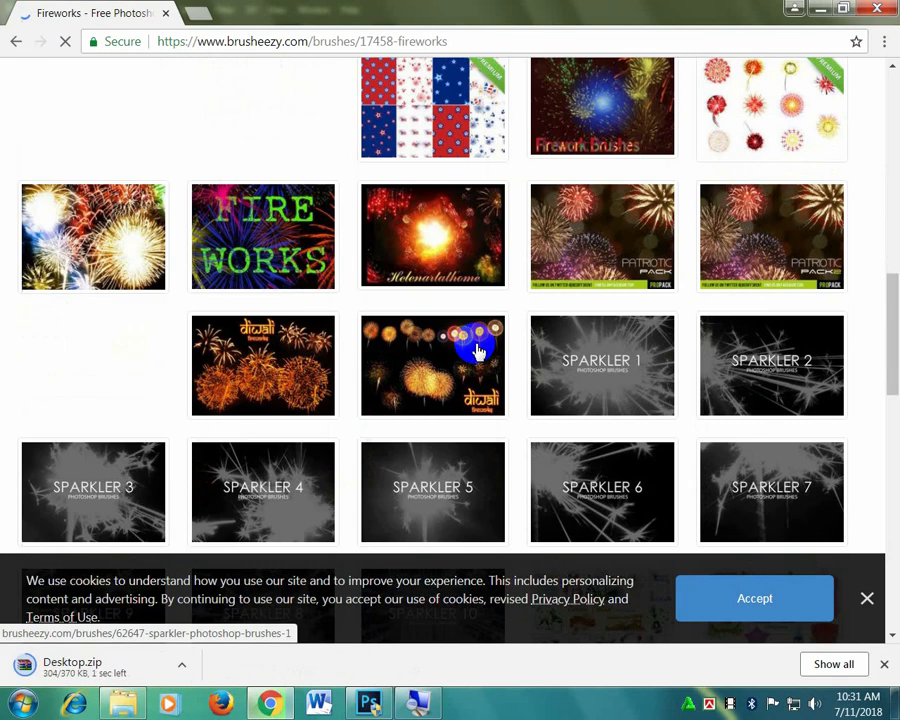
{"action": "scroll", "coordinate": [506, 295], "scroll_direction": "down", "scroll_amount": 2}
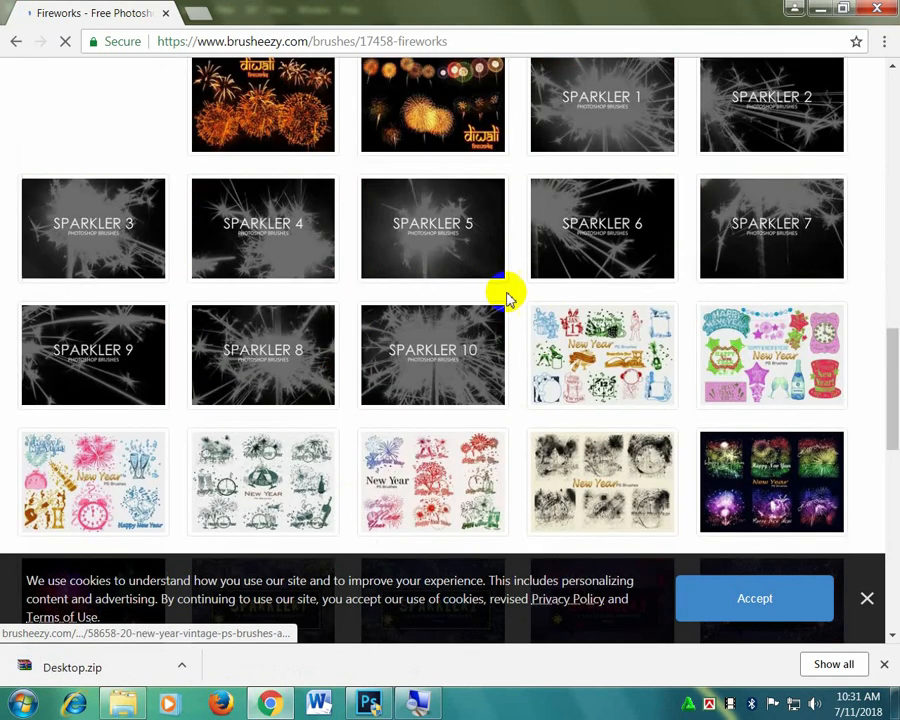
{"action": "scroll", "coordinate": [225, 269], "scroll_direction": "up", "scroll_amount": 10}
{"action": "scroll", "coordinate": [291, 83], "scroll_direction": "up", "scroll_amount": 1}
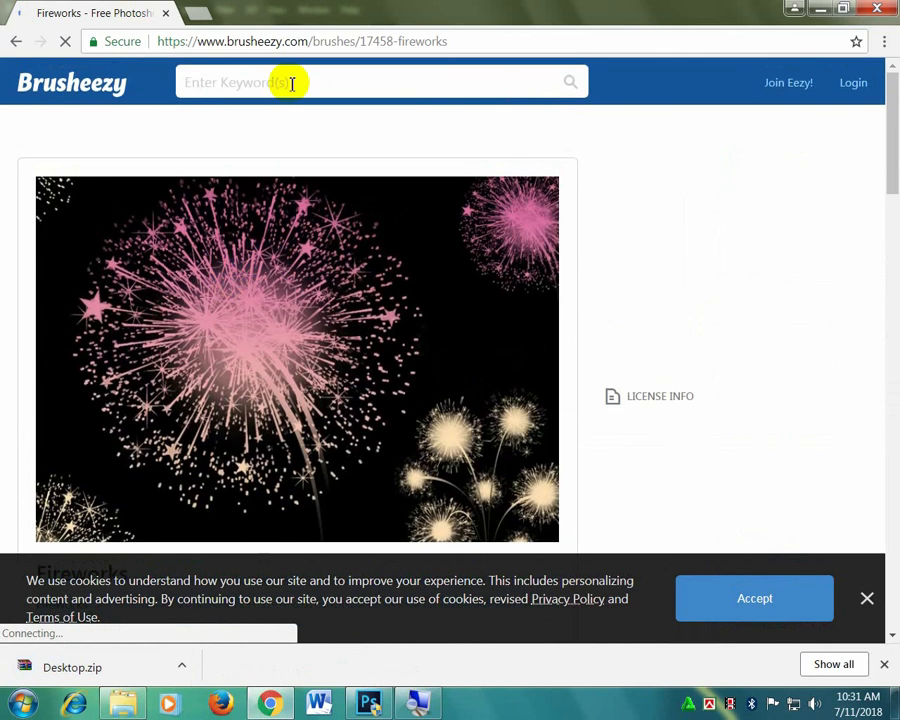
{"action": "left_click", "coordinate": [291, 83]}
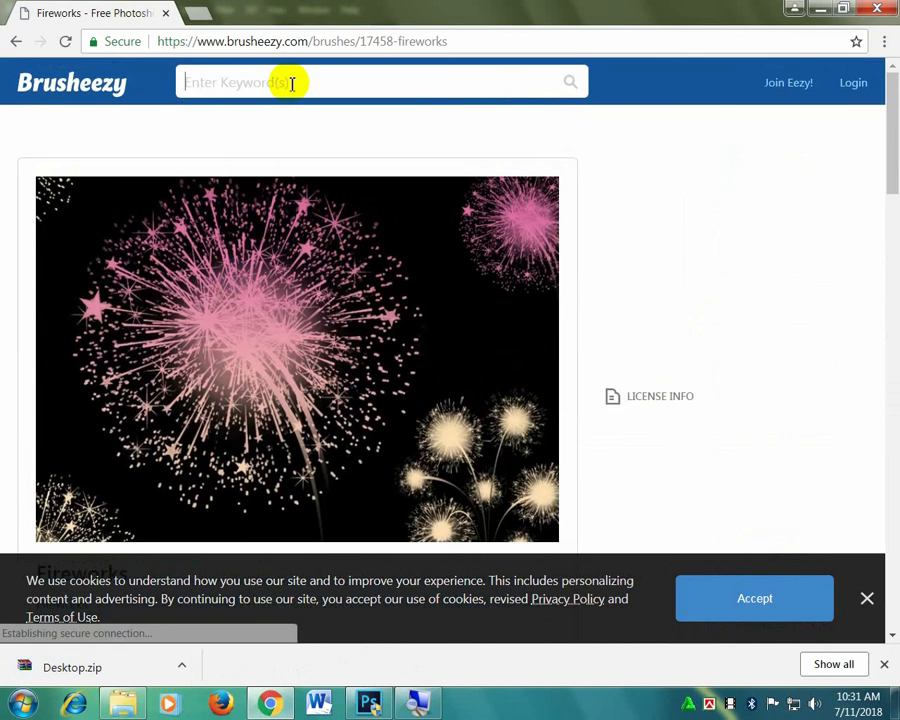
{"action": "type", "text": "moon"}
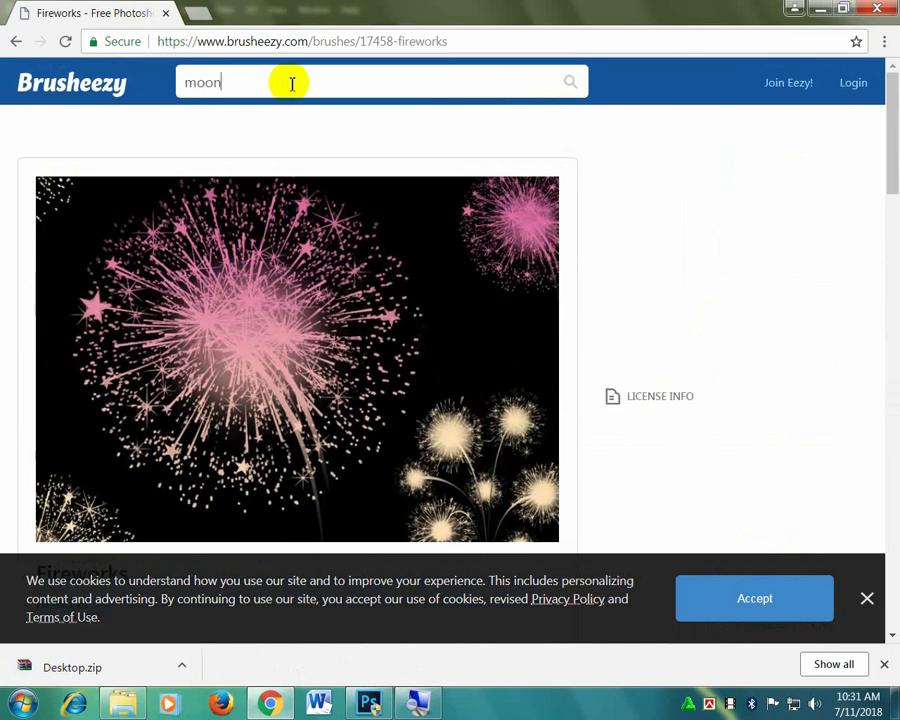
{"action": "key", "text": "Return"}
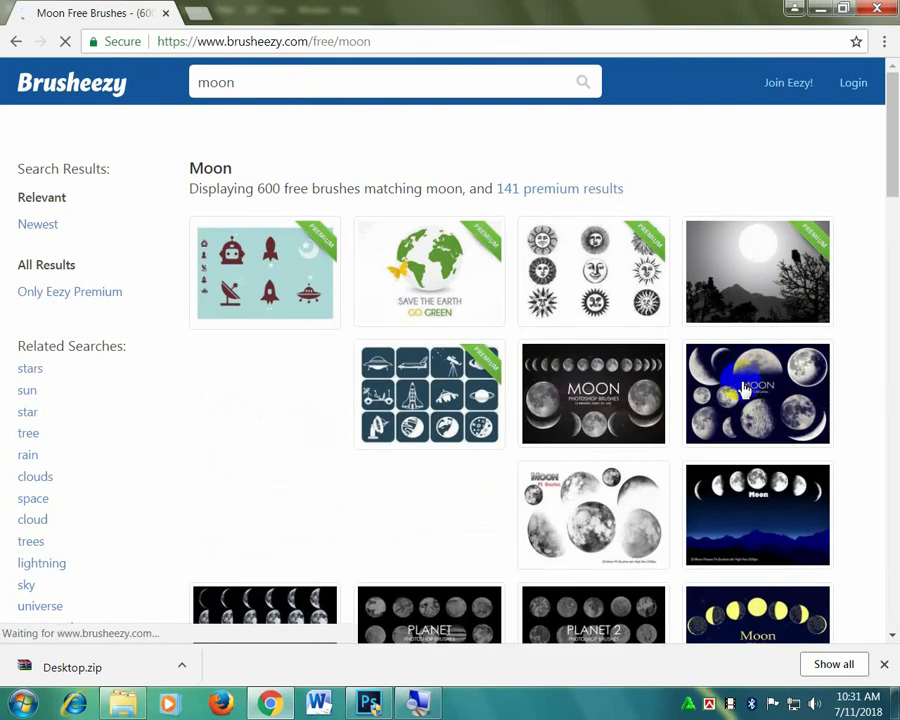
Open the 20 Moon Ps Brushes Abr Vol.6 set from the search results and start its free download.
{"action": "left_click", "coordinate": [745, 390]}
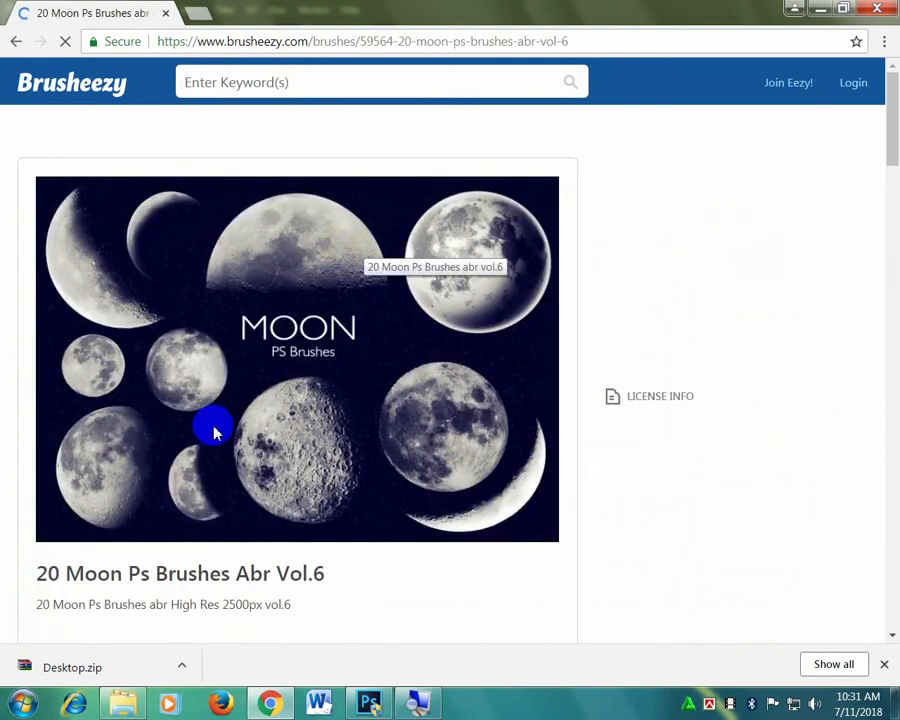
{"action": "scroll", "coordinate": [250, 435], "scroll_direction": "down", "scroll_amount": 3}
{"action": "left_click", "coordinate": [300, 441]}
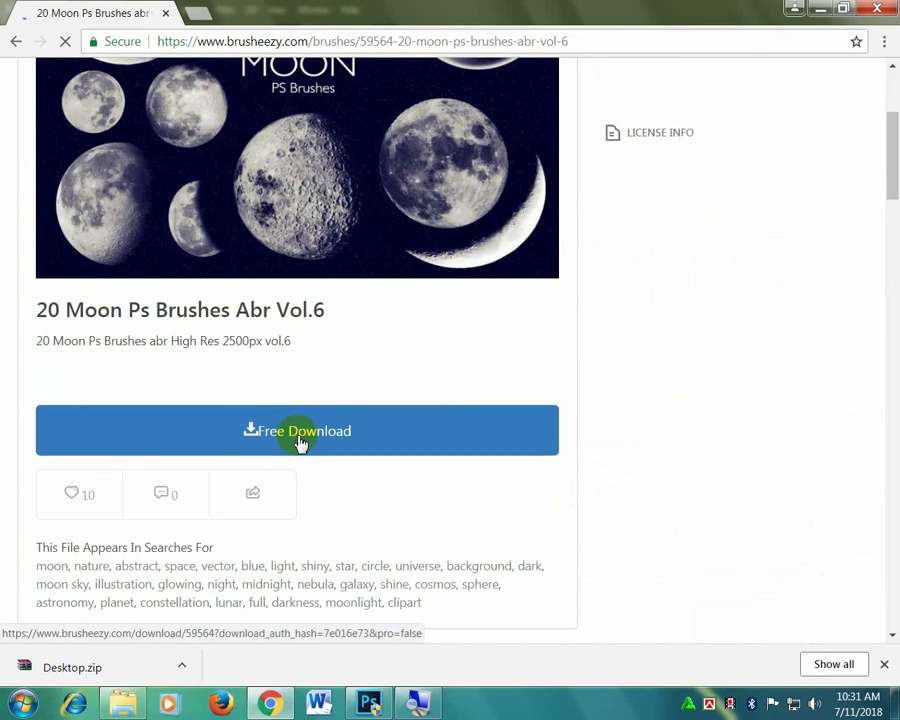
Look through the brush sets related to the moon set and search Brusheezy for tree.
{"action": "scroll", "coordinate": [557, 395], "scroll_direction": "down", "scroll_amount": 5}
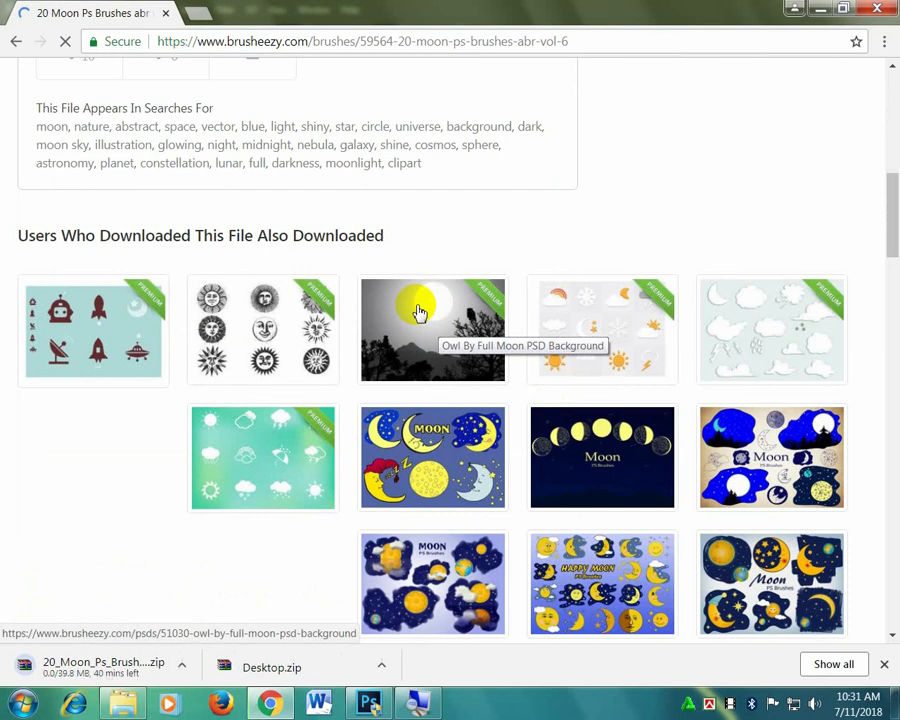
{"action": "scroll", "coordinate": [516, 383], "scroll_direction": "down", "scroll_amount": 3}
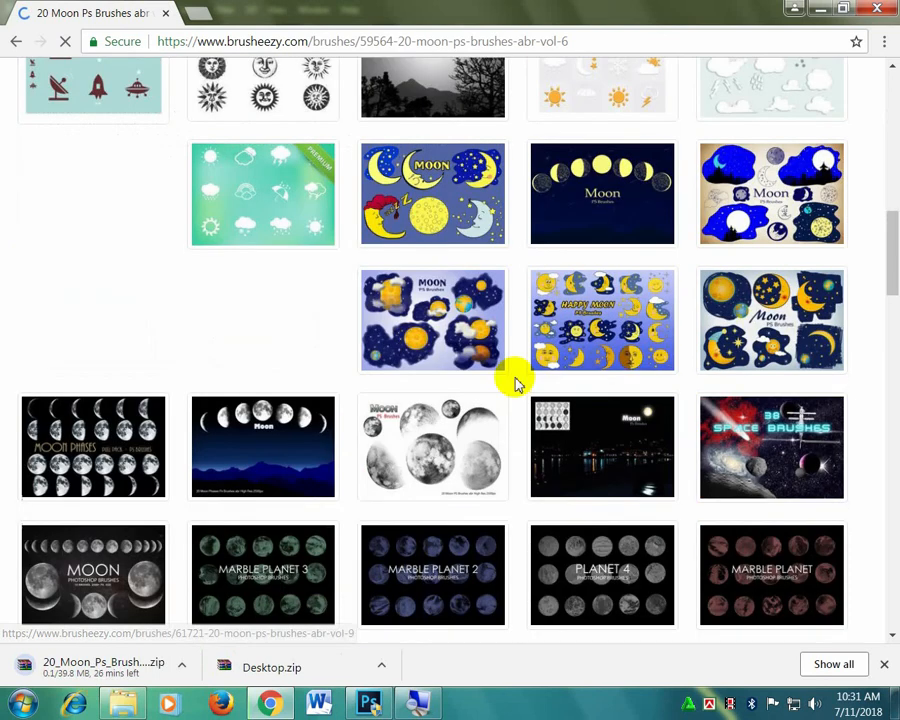
{"action": "scroll", "coordinate": [516, 383], "scroll_direction": "down", "scroll_amount": 2}
{"action": "left_click", "coordinate": [418, 386]}
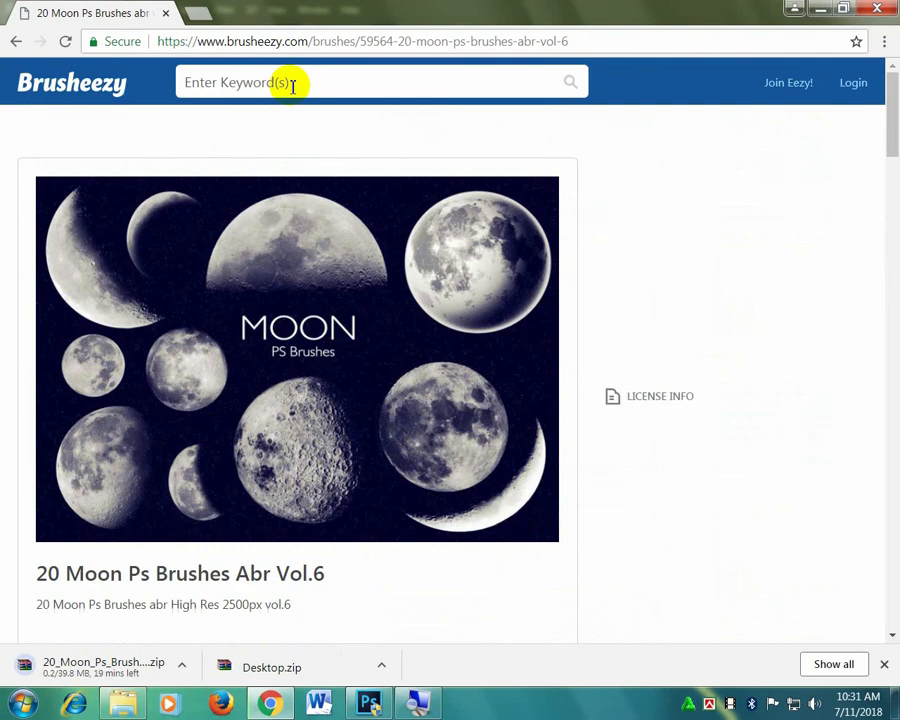
{"action": "left_click", "coordinate": [292, 85]}
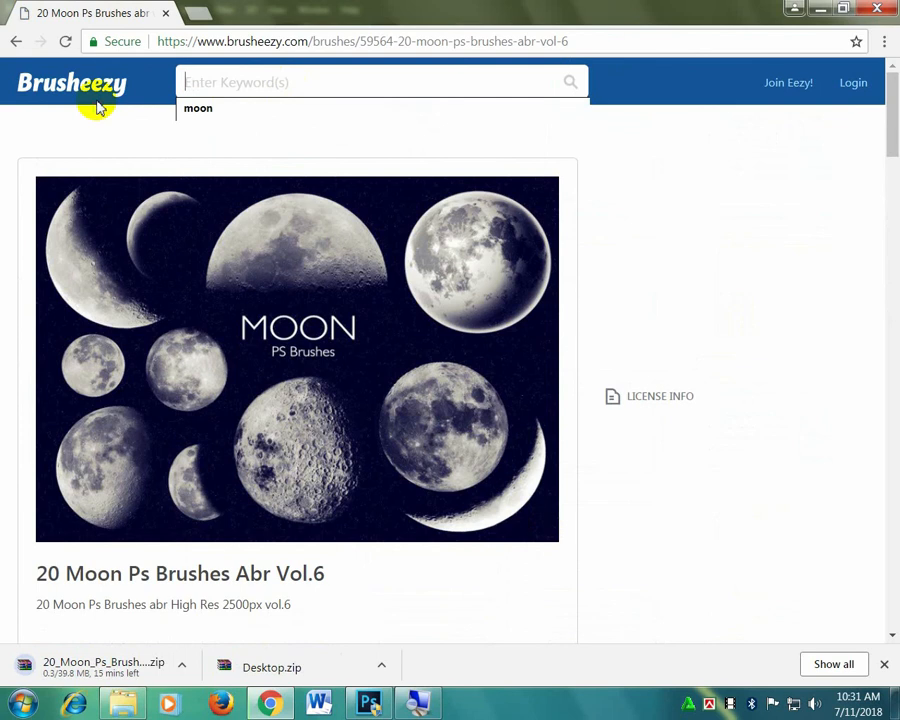
{"action": "type", "text": "t"}
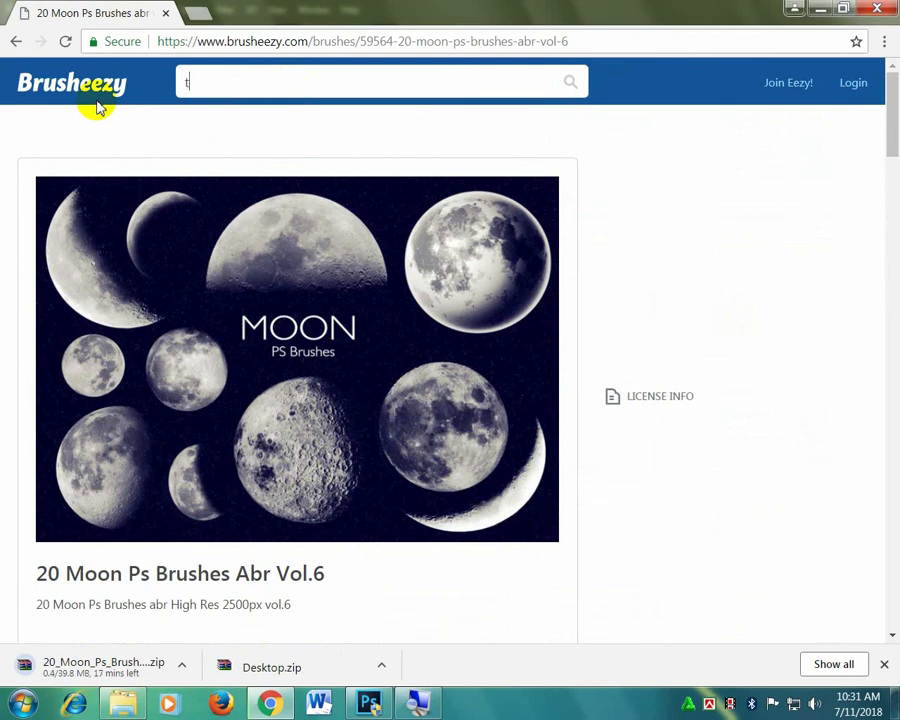
{"action": "type", "text": "ree"}
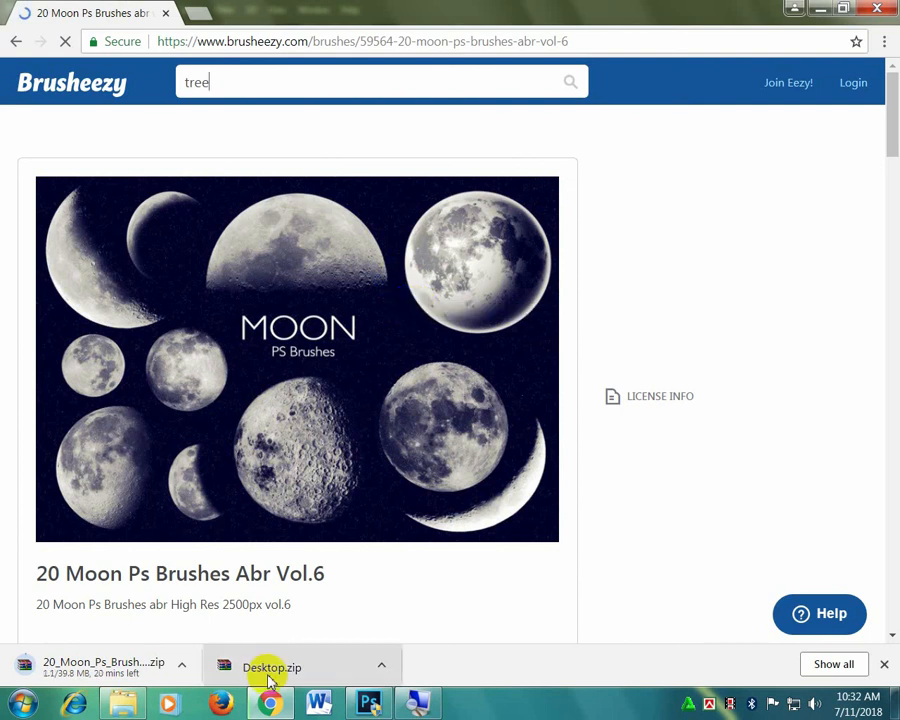
Show the downloaded Desktop.zip in its folder and copy it into the graphic design july-october folder on the desktop.
{"action": "left_click", "coordinate": [385, 664]}
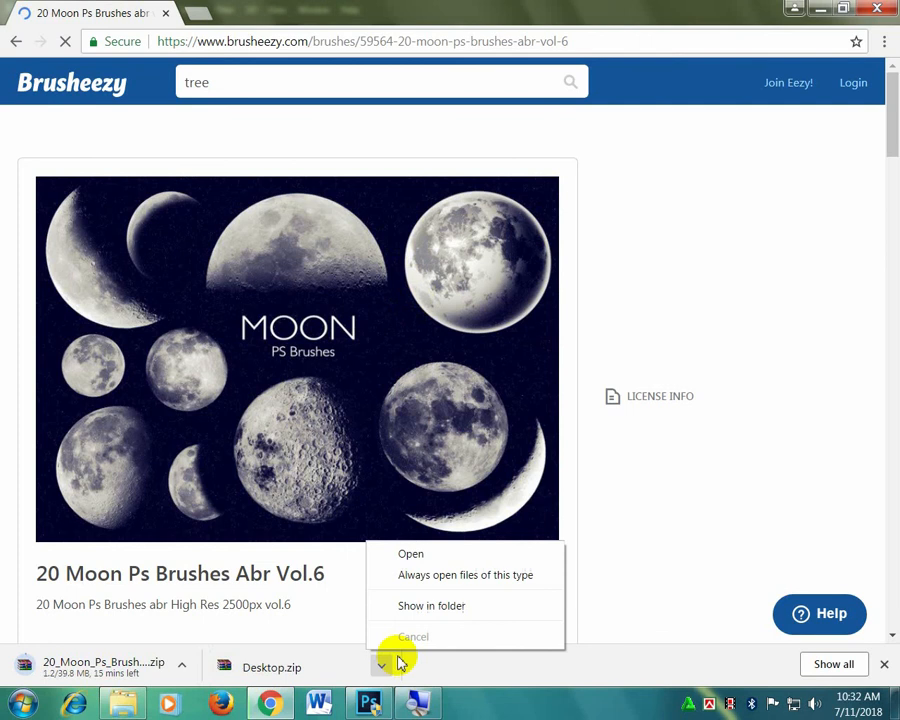
{"action": "left_click", "coordinate": [431, 605]}
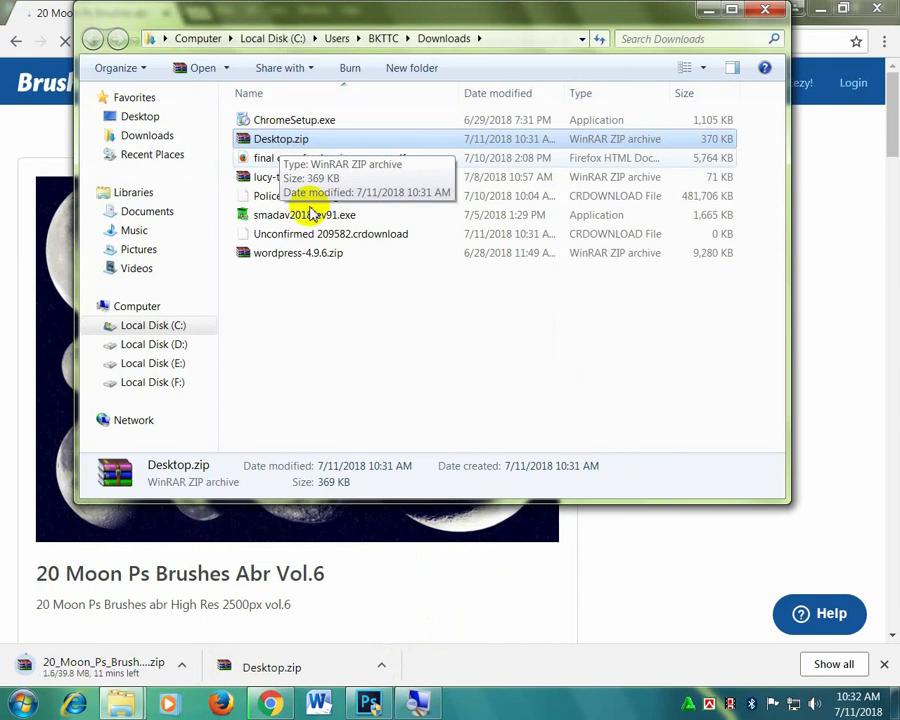
{"action": "left_click", "coordinate": [713, 15]}
{"action": "left_click", "coordinate": [824, 10]}
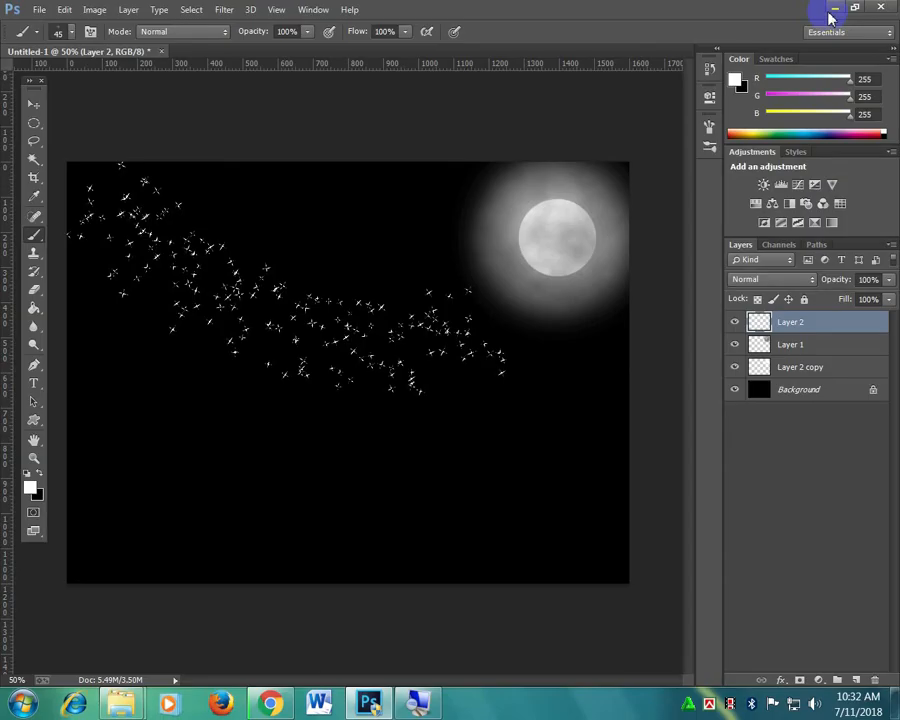
{"action": "left_click", "coordinate": [834, 8]}
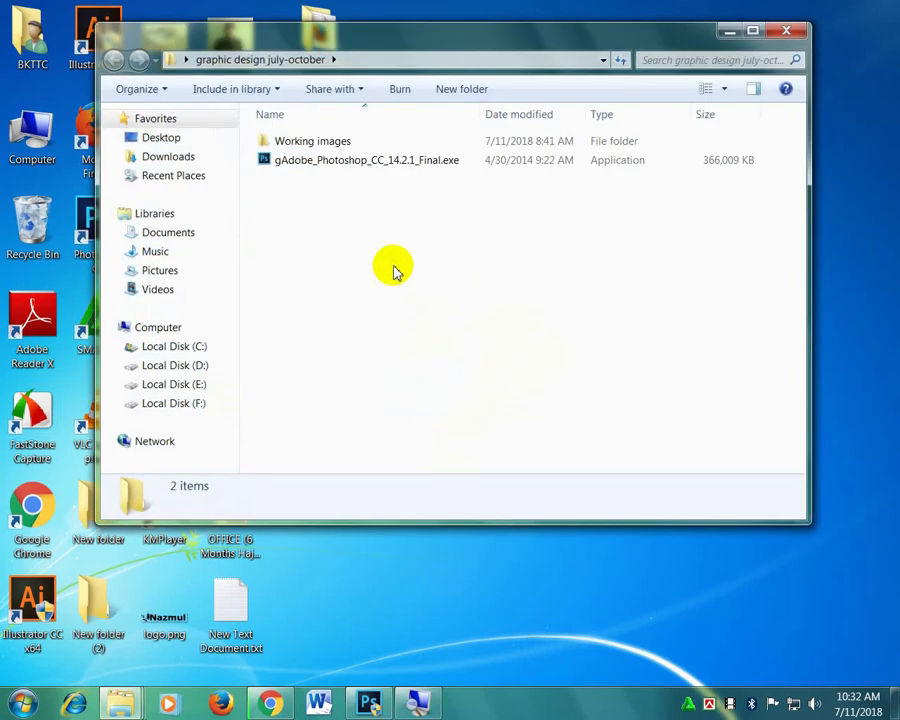
{"action": "key", "text": "ctrl+v"}
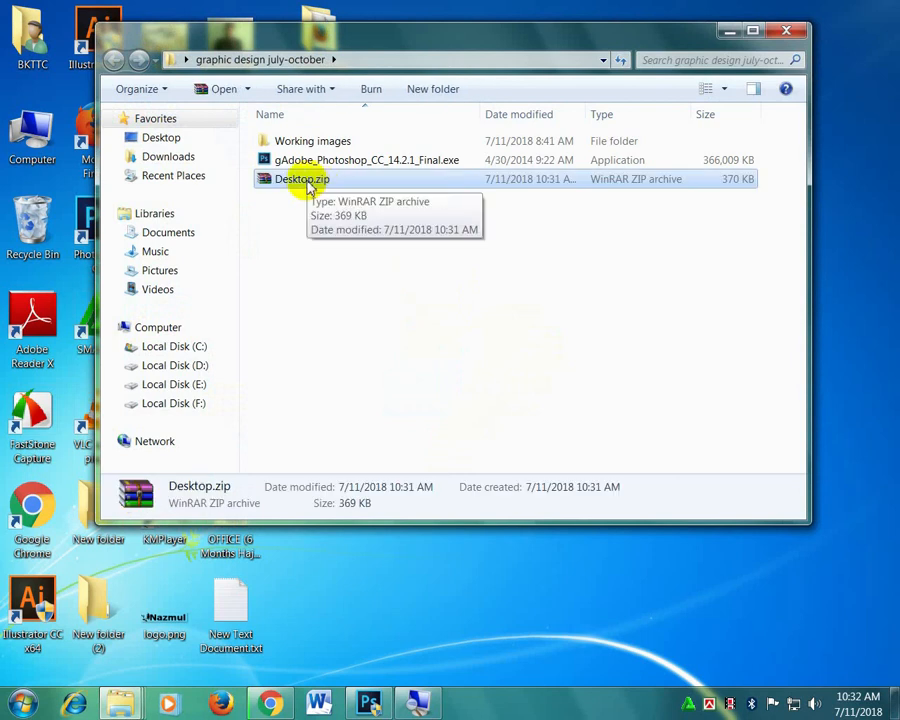
Extract Desktop.zip into its own Desktop subfolder and open that subfolder.
{"action": "right_click", "coordinate": [309, 189]}
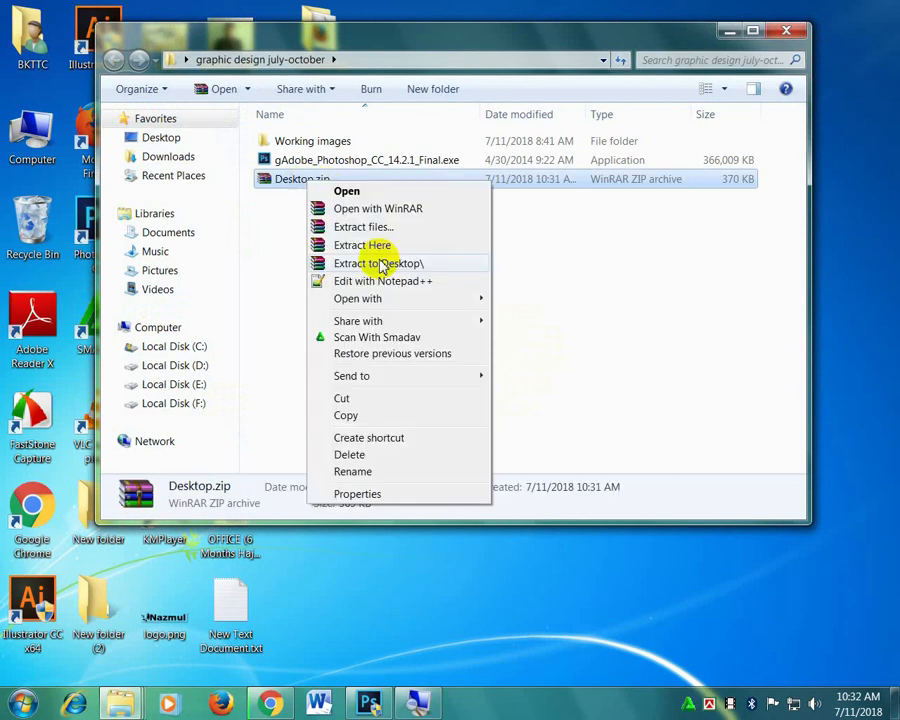
{"action": "left_click", "coordinate": [380, 264]}
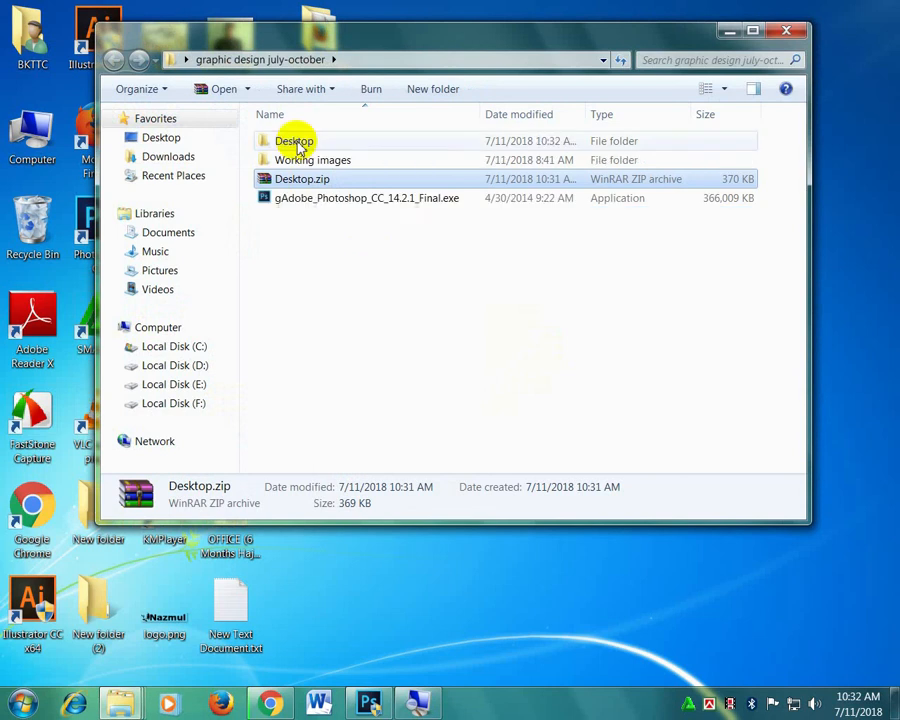
{"action": "double_click", "coordinate": [296, 143]}
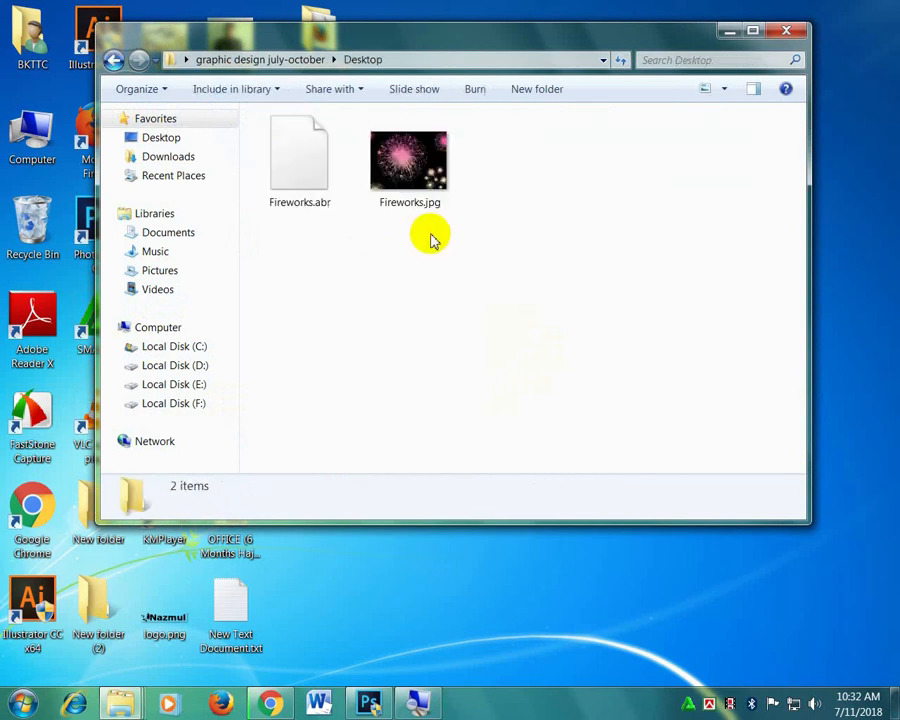
Preview the extracted Fireworks.jpg image, close the viewer and select the Fireworks.abr brush file.
{"action": "left_click", "coordinate": [303, 186]}
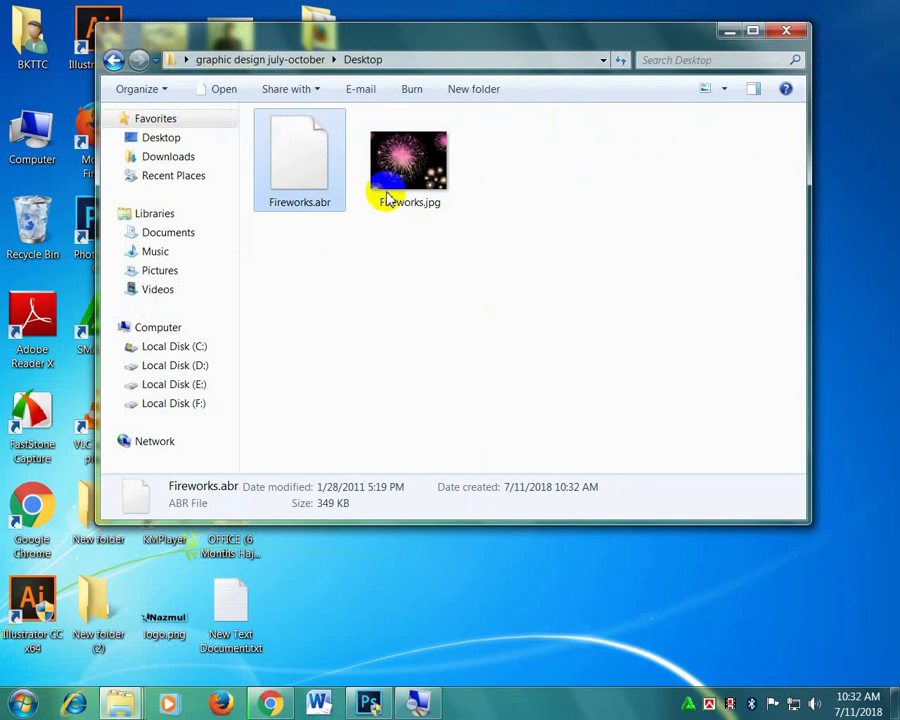
{"action": "right_click", "coordinate": [437, 162]}
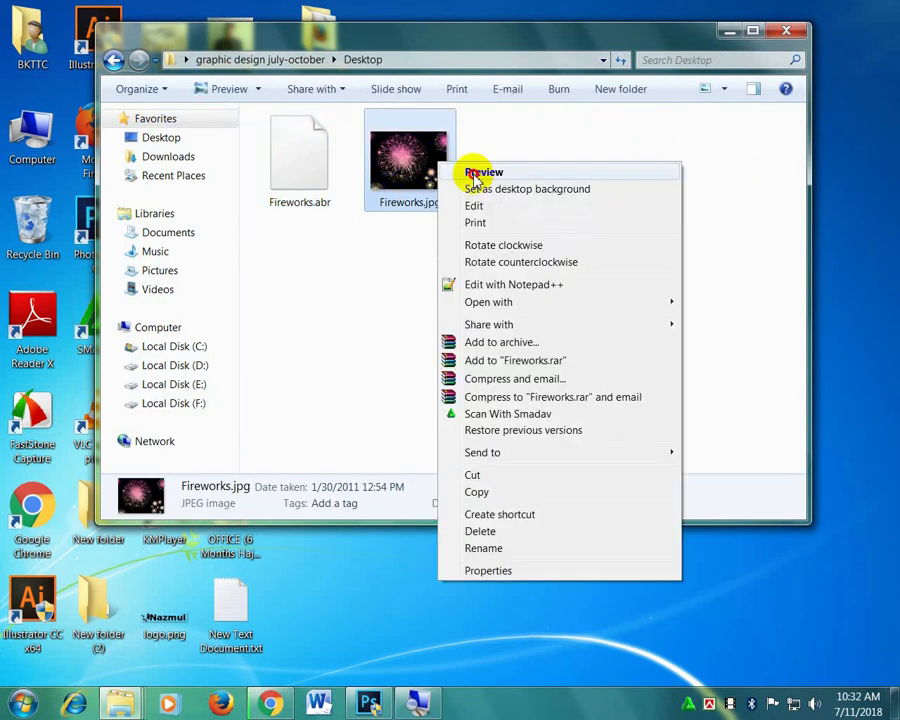
{"action": "left_click", "coordinate": [476, 174]}
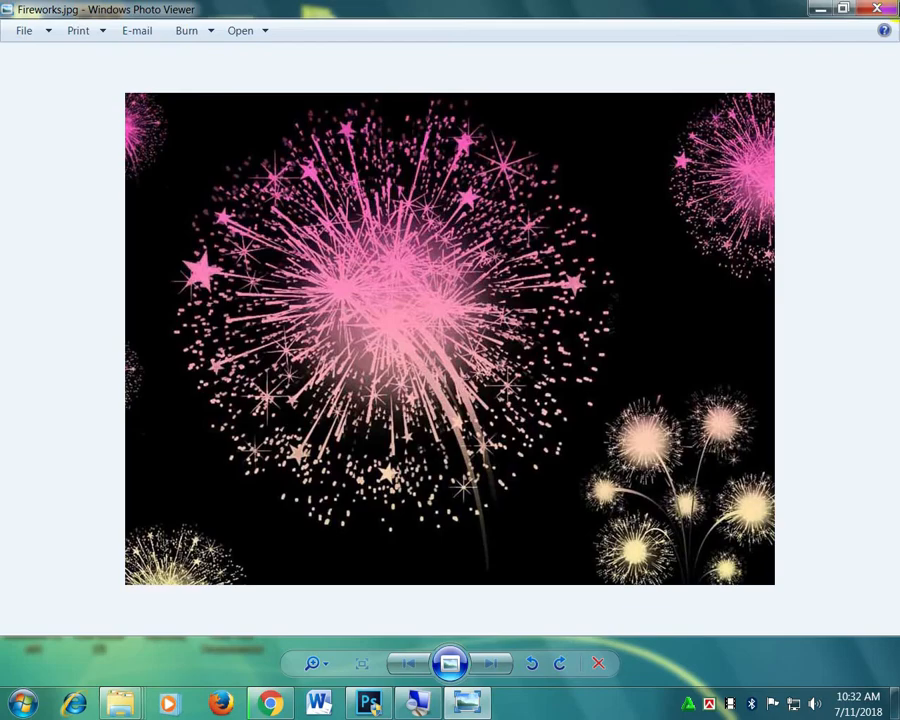
{"action": "key", "text": "alt+F4"}
{"action": "left_click", "coordinate": [313, 206]}
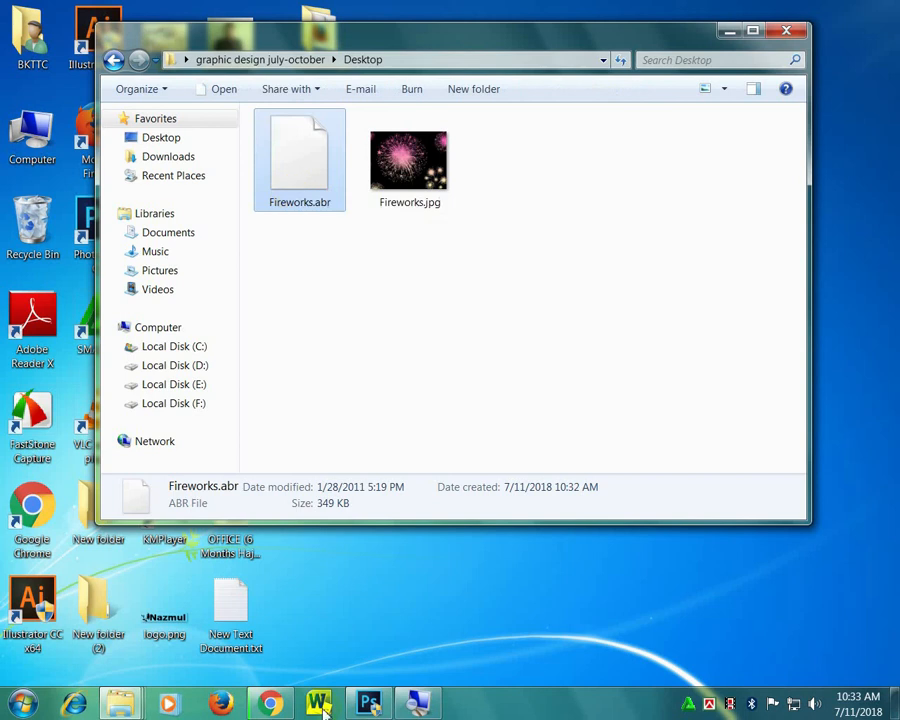
Switch to Photoshop and load Fireworks.abr from the Desktop subfolder of graphic design july-october into the brush presets.
{"action": "left_click", "coordinate": [413, 695]}
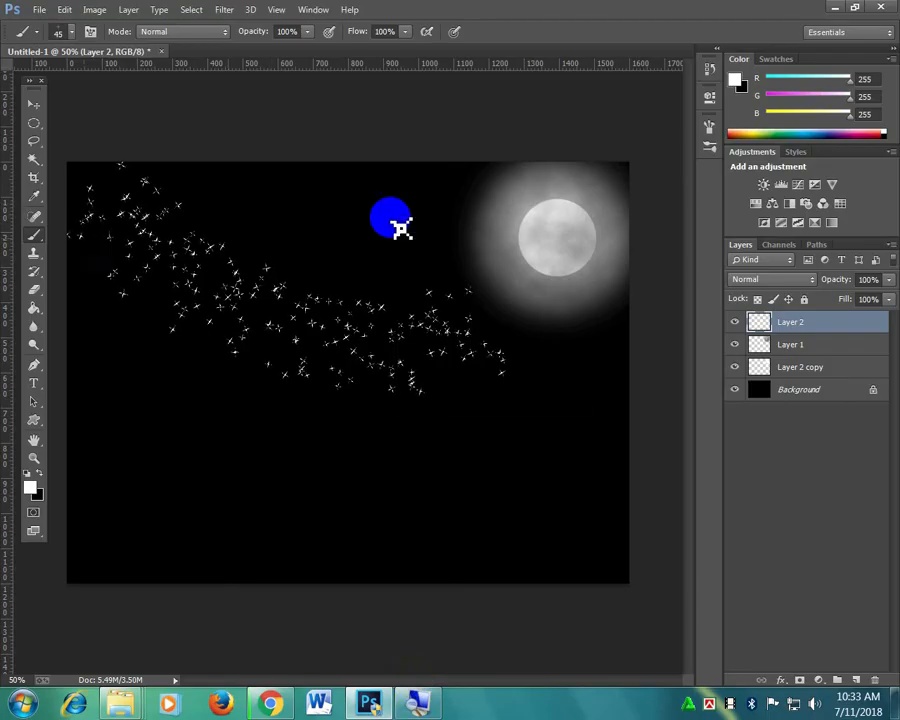
{"action": "right_click", "coordinate": [400, 228]}
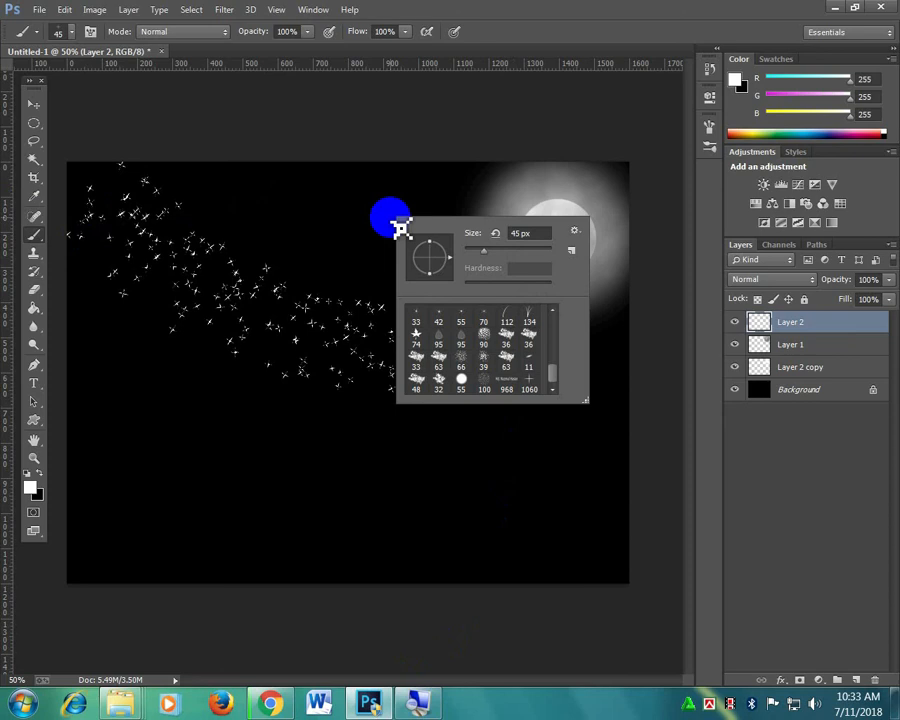
{"action": "left_click", "coordinate": [576, 235]}
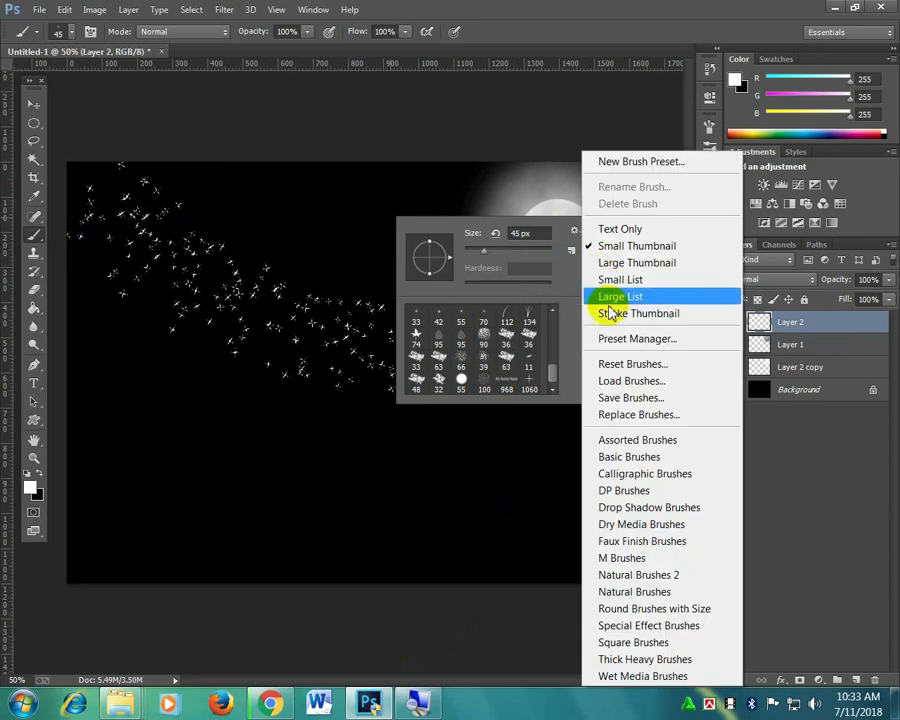
{"action": "left_click", "coordinate": [627, 383]}
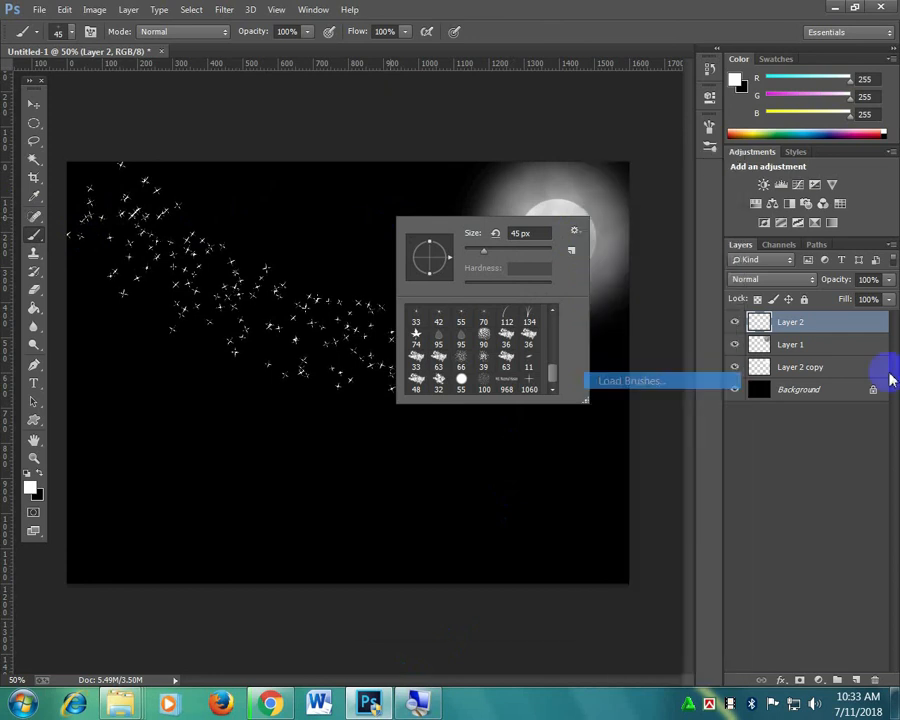
{"action": "left_click_drag", "start_coordinate": [886, 356], "coordinate": [890, 445]}
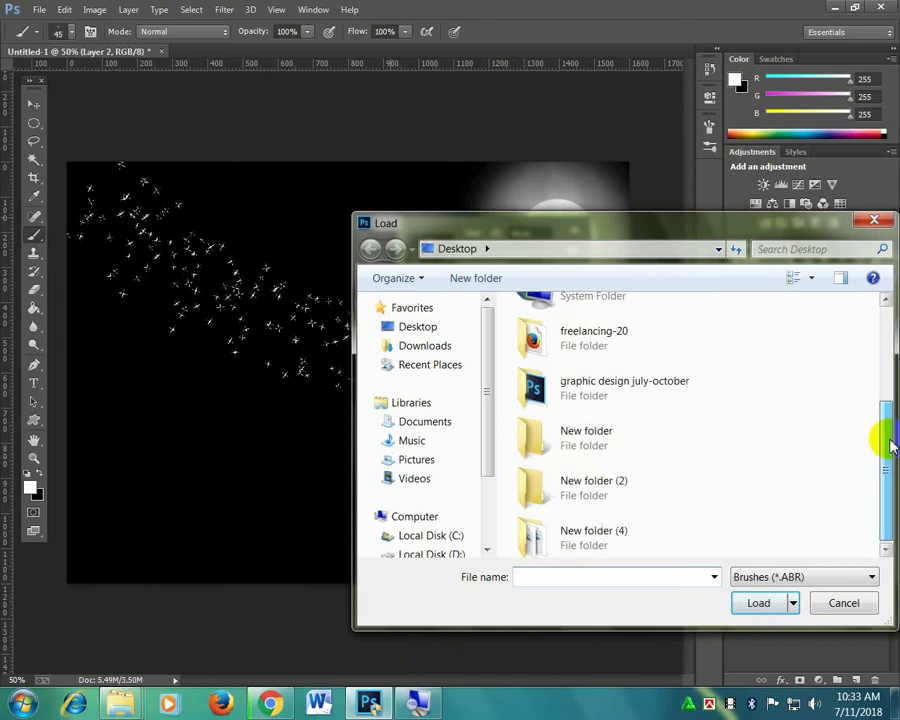
{"action": "double_click", "coordinate": [599, 397]}
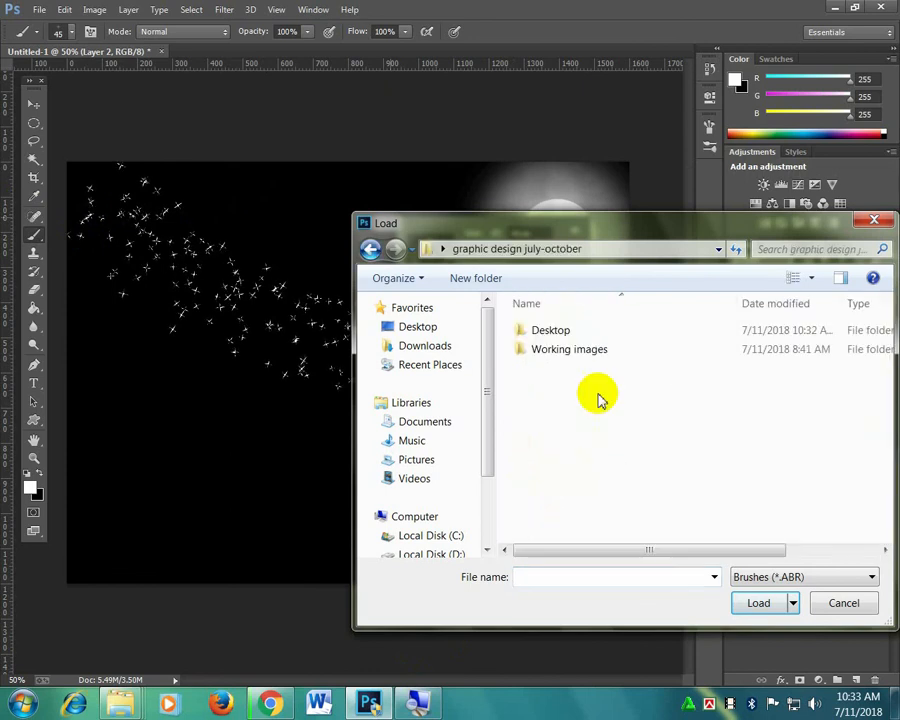
{"action": "double_click", "coordinate": [550, 330]}
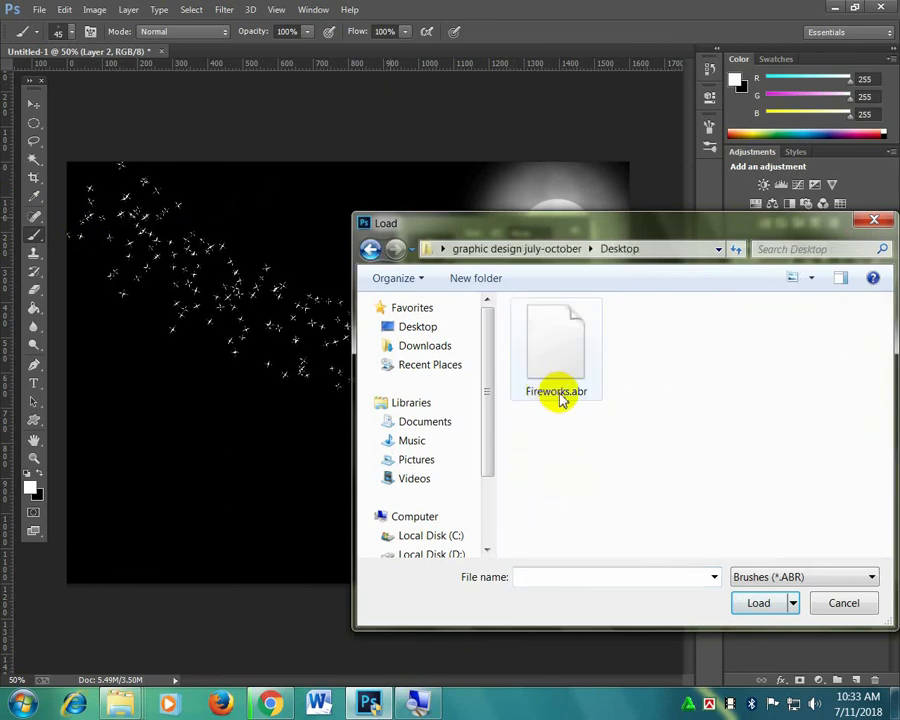
{"action": "left_click", "coordinate": [584, 360]}
{"action": "left_click", "coordinate": [770, 605]}
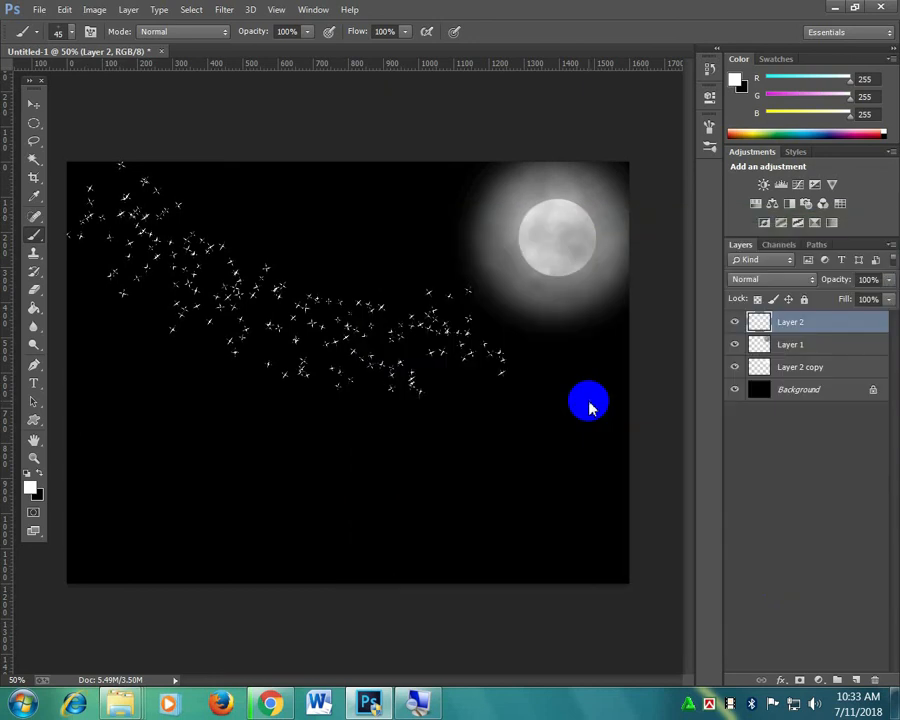
Enlarge the brush preset picker and choose the 673 px firework brush.
{"action": "right_click", "coordinate": [573, 447]}
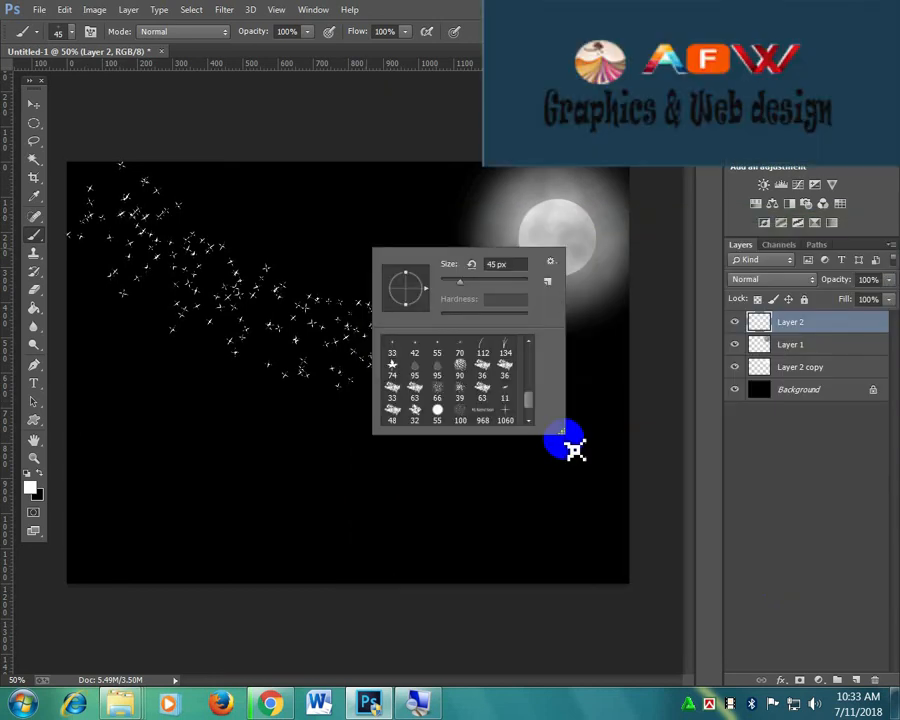
{"action": "left_click_drag", "start_coordinate": [564, 433], "coordinate": [678, 602]}
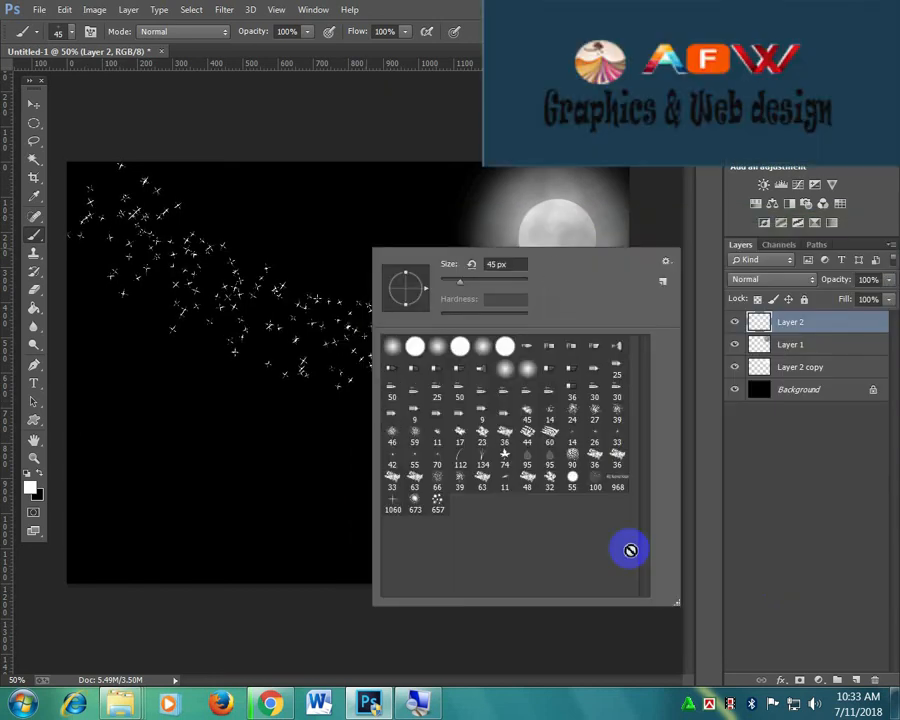
{"action": "double_click", "coordinate": [416, 505]}
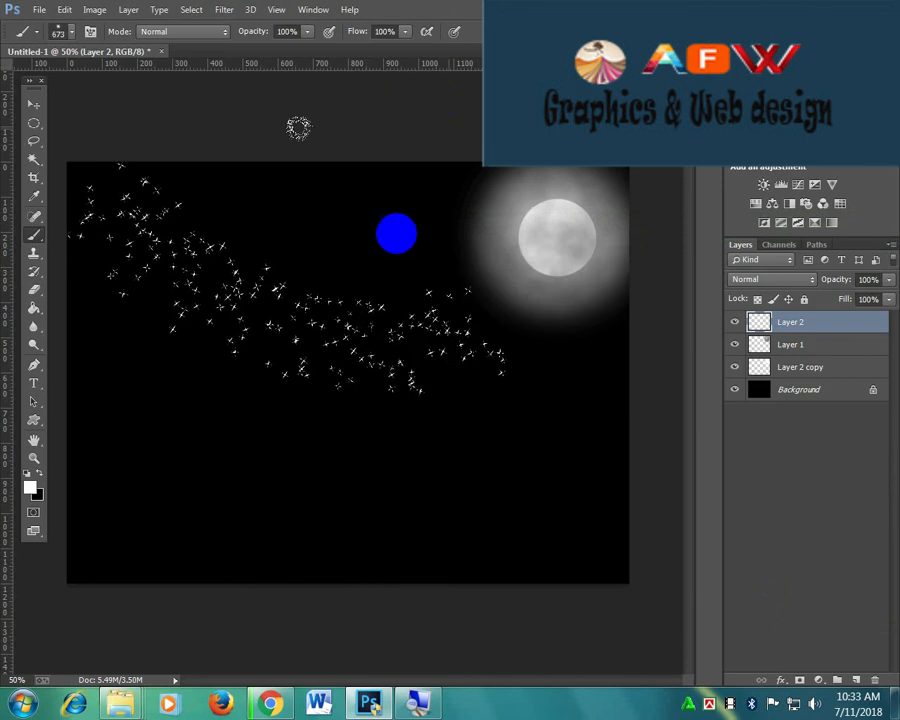
Set the foreground colour to red dd0000 and stamp a large firework on a new layer between the star trail and the moon.
{"action": "left_click", "coordinate": [34, 484]}
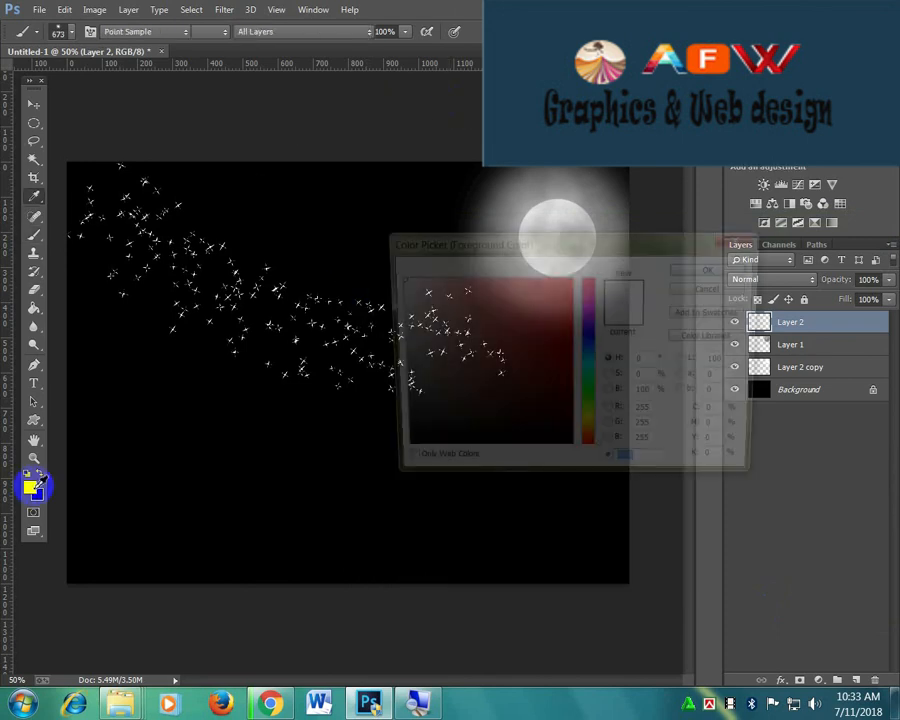
{"action": "left_click", "coordinate": [572, 300]}
{"action": "left_click", "coordinate": [692, 276]}
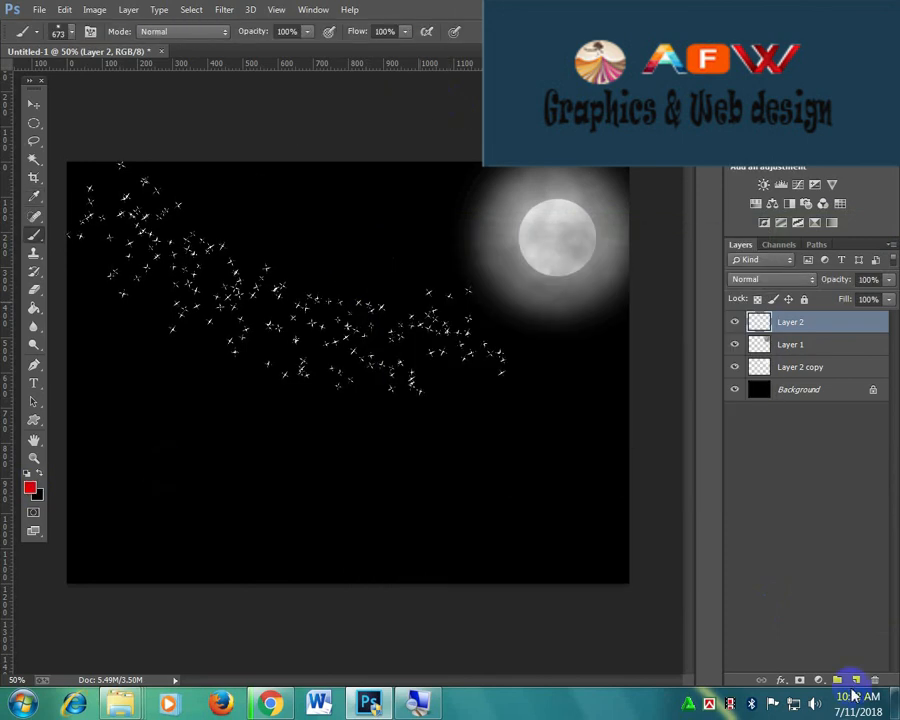
{"action": "left_click", "coordinate": [855, 680]}
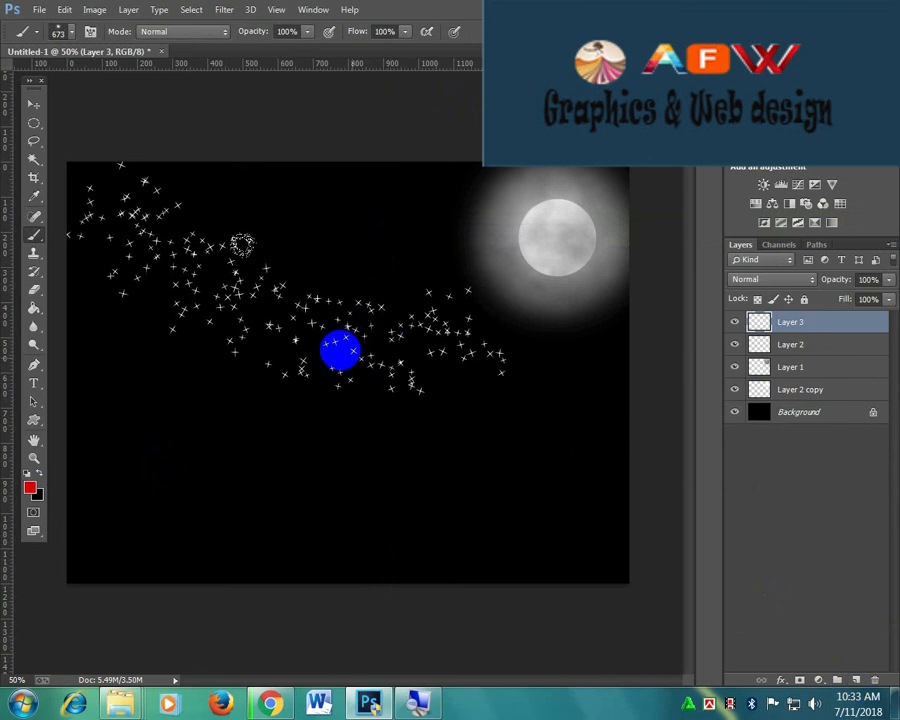
{"action": "left_click", "coordinate": [375, 258]}
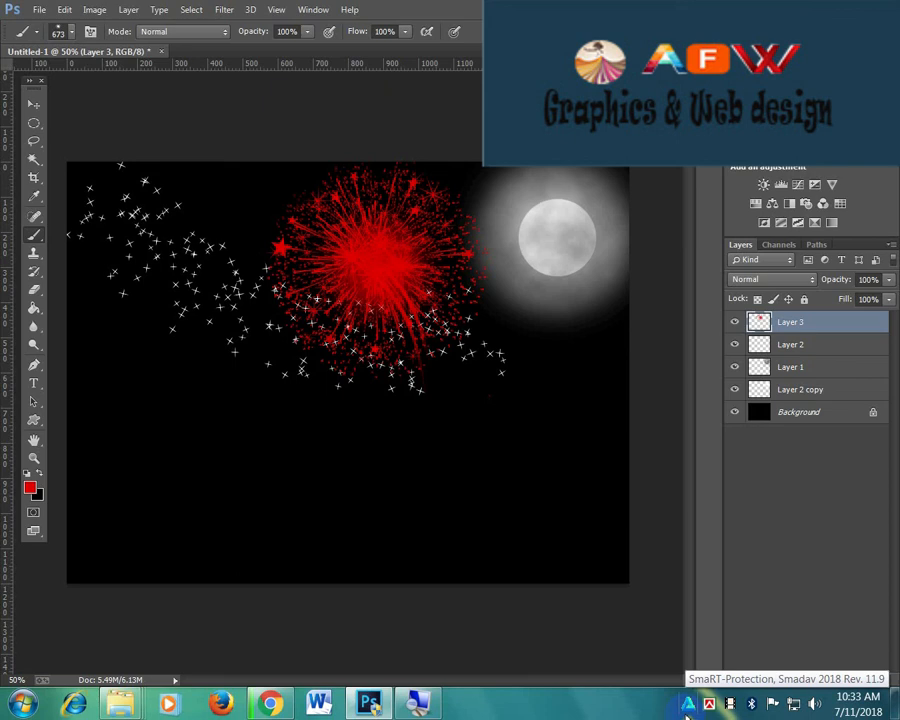
Choose the 657 px firework cluster brush, reduce it to 300 px and stamp a red cluster beside the large firework over the star trail.
{"action": "right_click", "coordinate": [556, 580]}
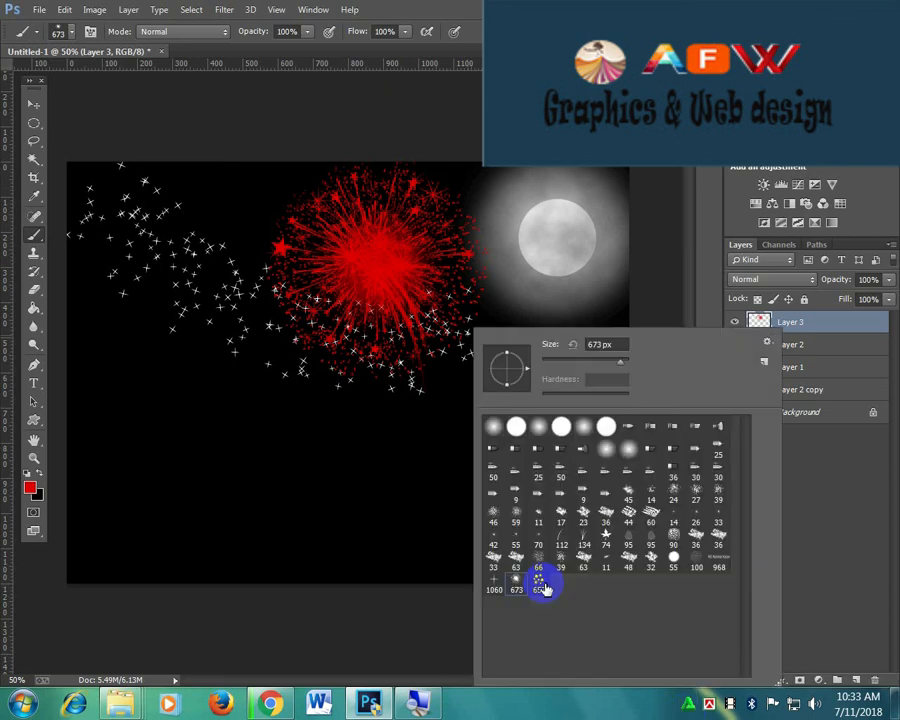
{"action": "left_click", "coordinate": [541, 589]}
{"action": "left_click", "coordinate": [217, 278]}
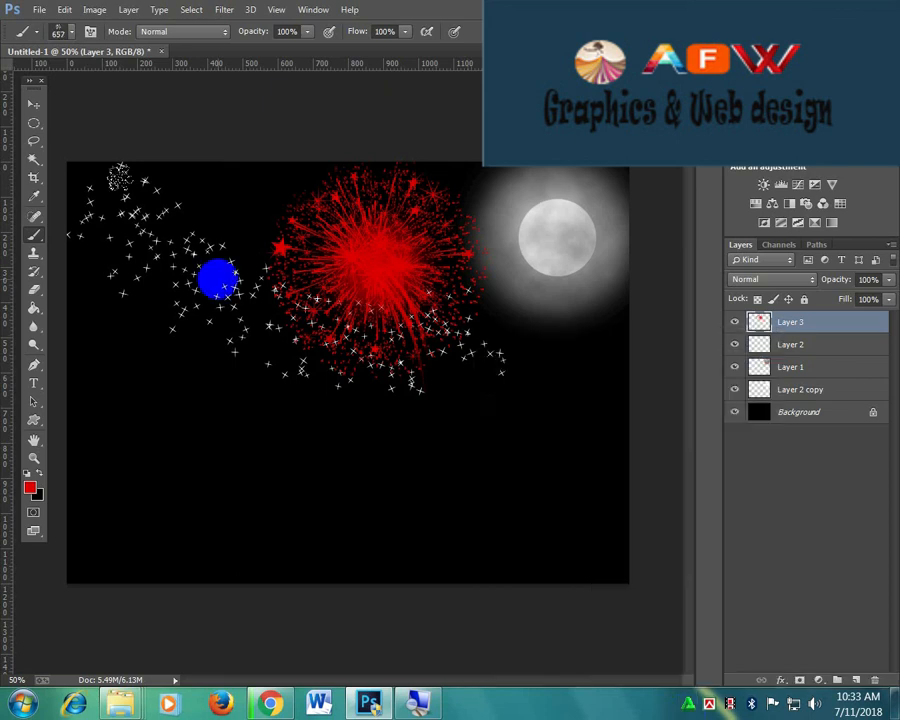
{"action": "key", "text": "bracketleft"}
{"action": "key", "text": "bracketleft"}
{"action": "key", "text": "bracketleft"}
{"action": "key", "text": "bracketleft"}
{"action": "left_click", "coordinate": [200, 288]}
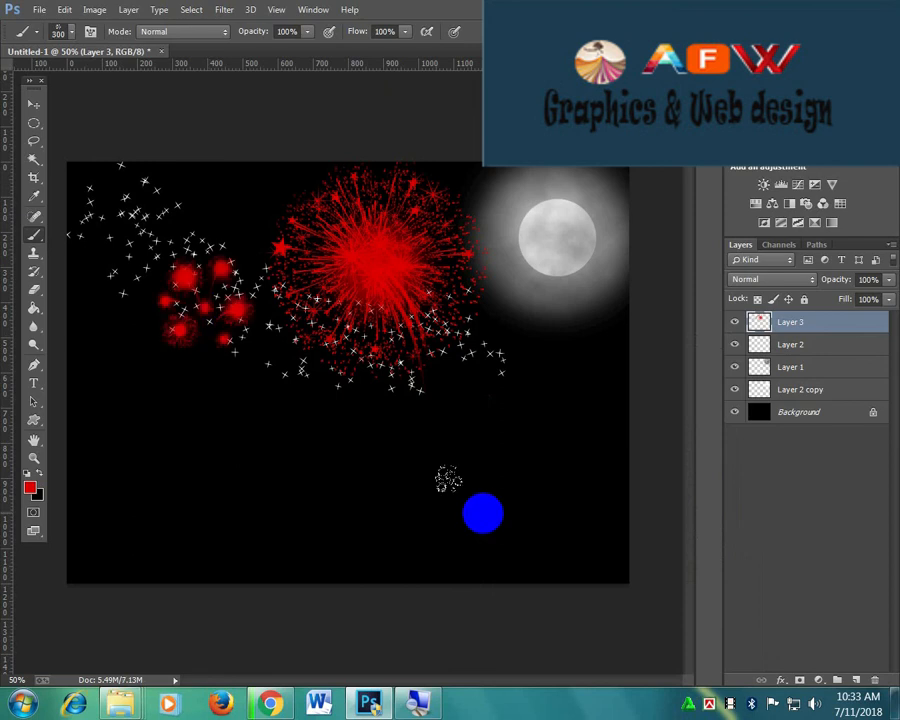
Stamp a yellow-green 300 px firework cluster just below the red cluster, and reselect the 673 px firework brush.
{"action": "left_click", "coordinate": [30, 487]}
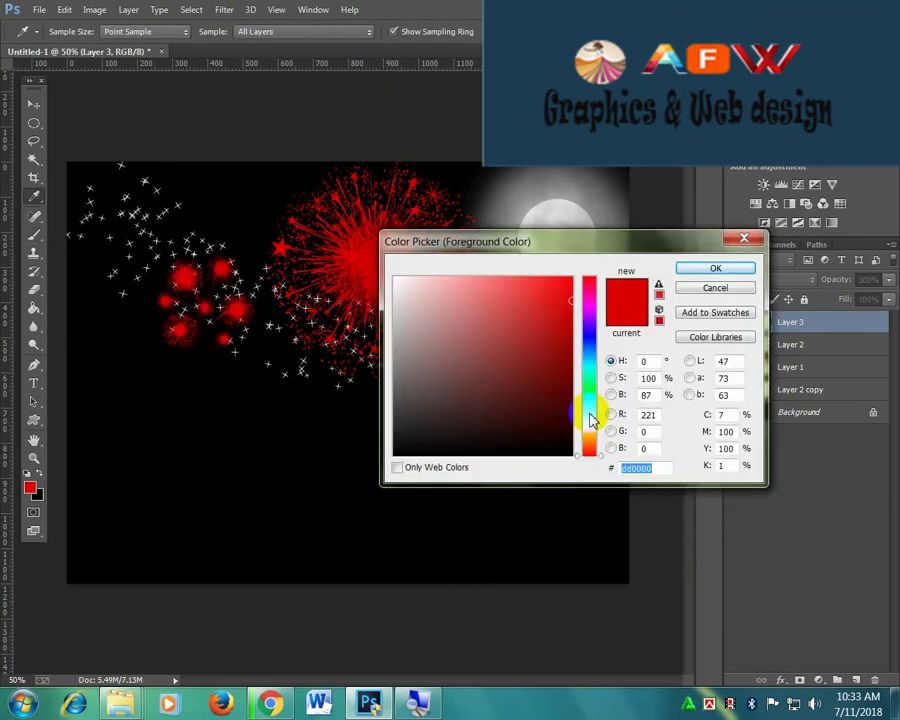
{"action": "left_click", "coordinate": [590, 420]}
{"action": "left_click", "coordinate": [716, 269]}
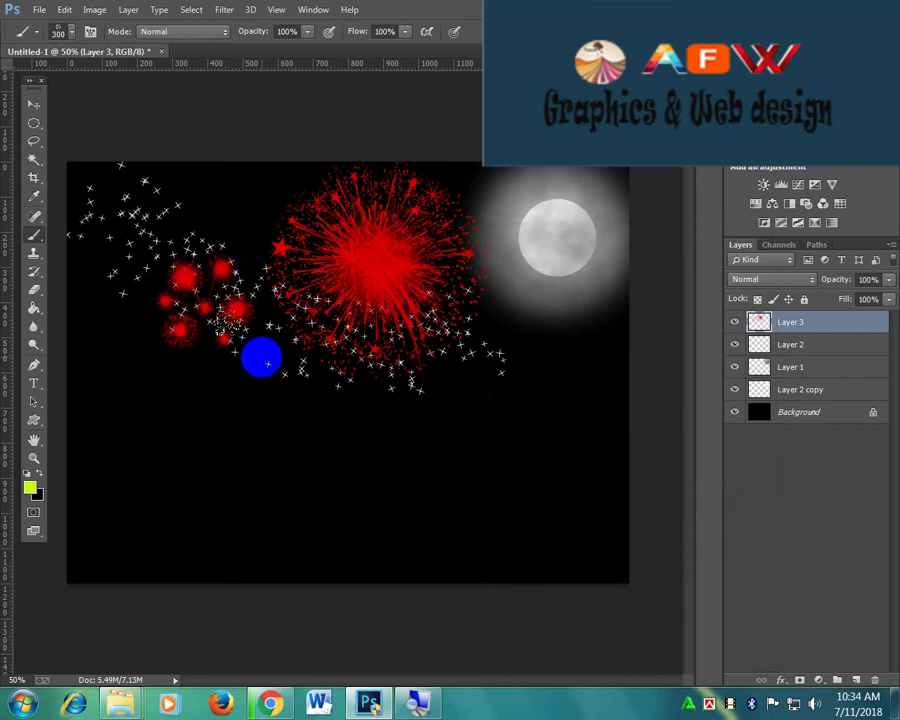
{"action": "left_click", "coordinate": [261, 357]}
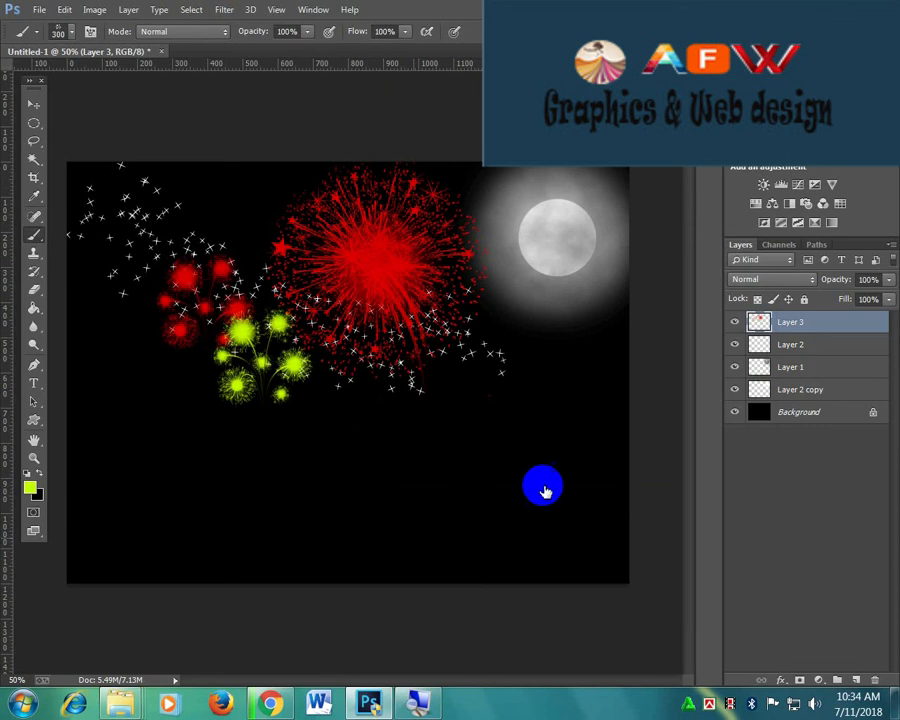
{"action": "right_click", "coordinate": [545, 490]}
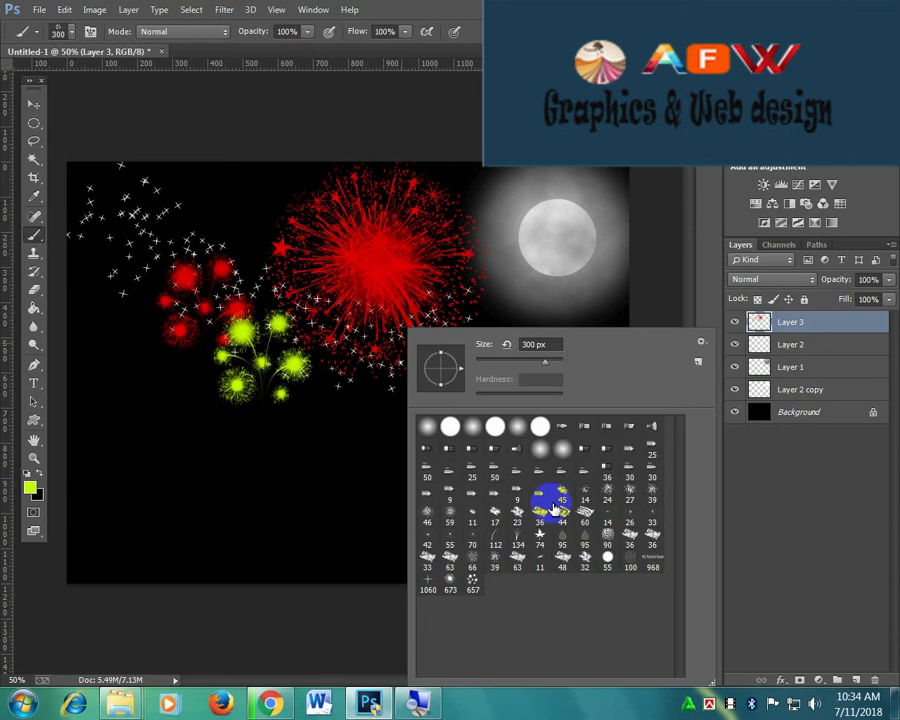
{"action": "left_click", "coordinate": [449, 590]}
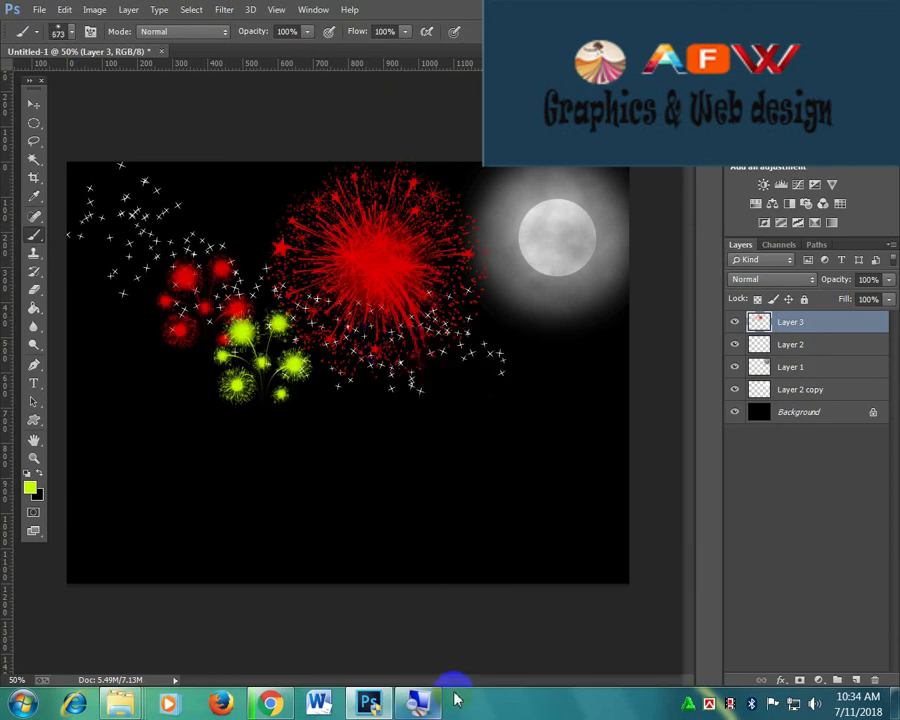
Switch to Chrome and look through the related brush sets on the 20 Moon Ps Brushes Abr Vol.6 page.
{"action": "left_click", "coordinate": [369, 703]}
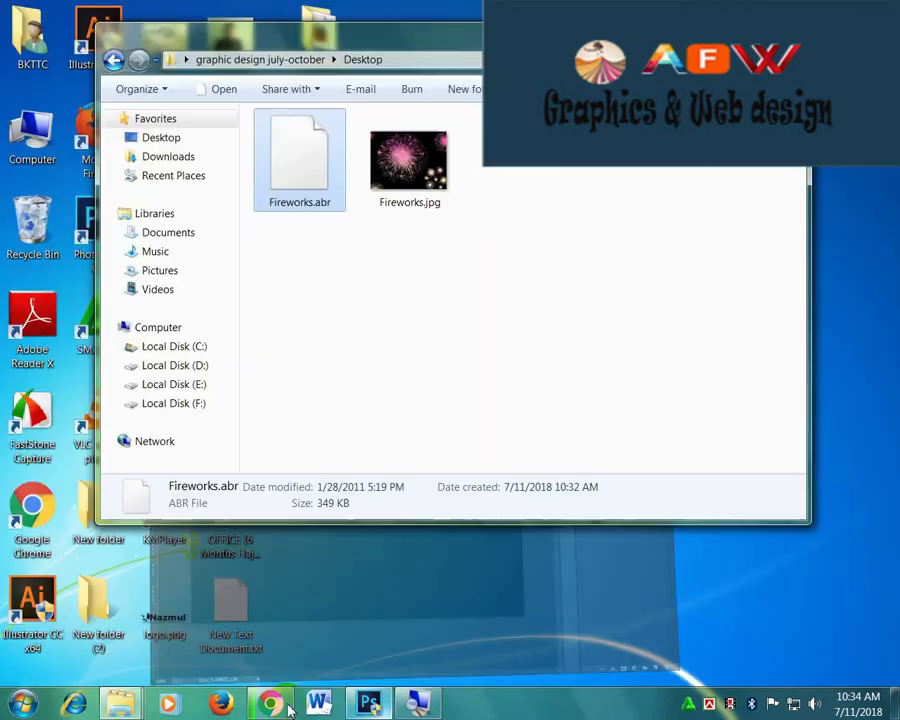
{"action": "left_click", "coordinate": [285, 706]}
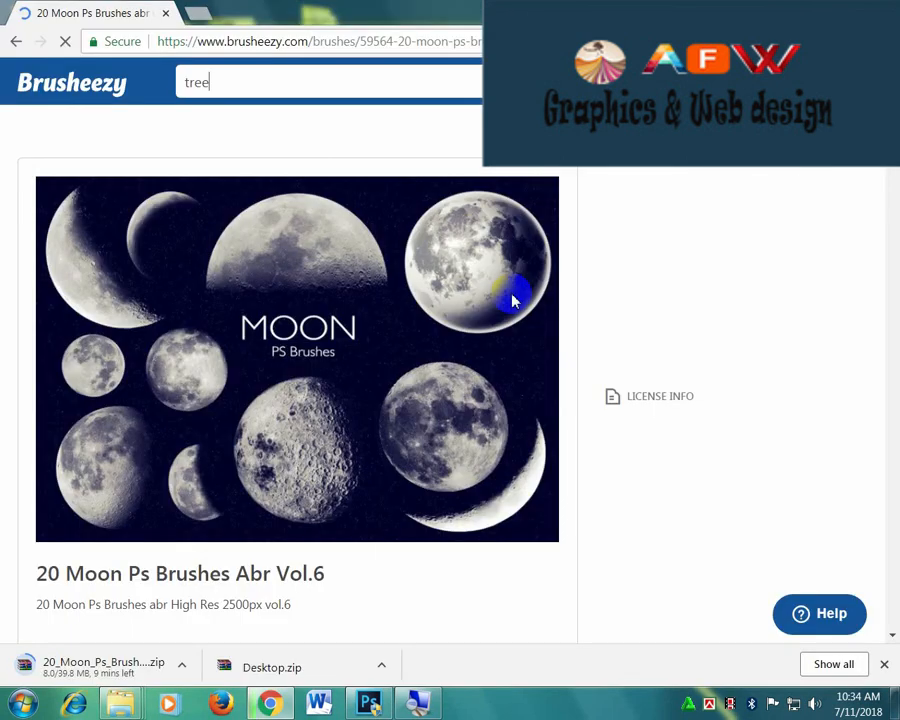
{"action": "scroll", "coordinate": [515, 302], "scroll_direction": "down", "scroll_amount": 2}
{"action": "scroll", "coordinate": [85, 677], "scroll_direction": "up", "scroll_amount": 2}
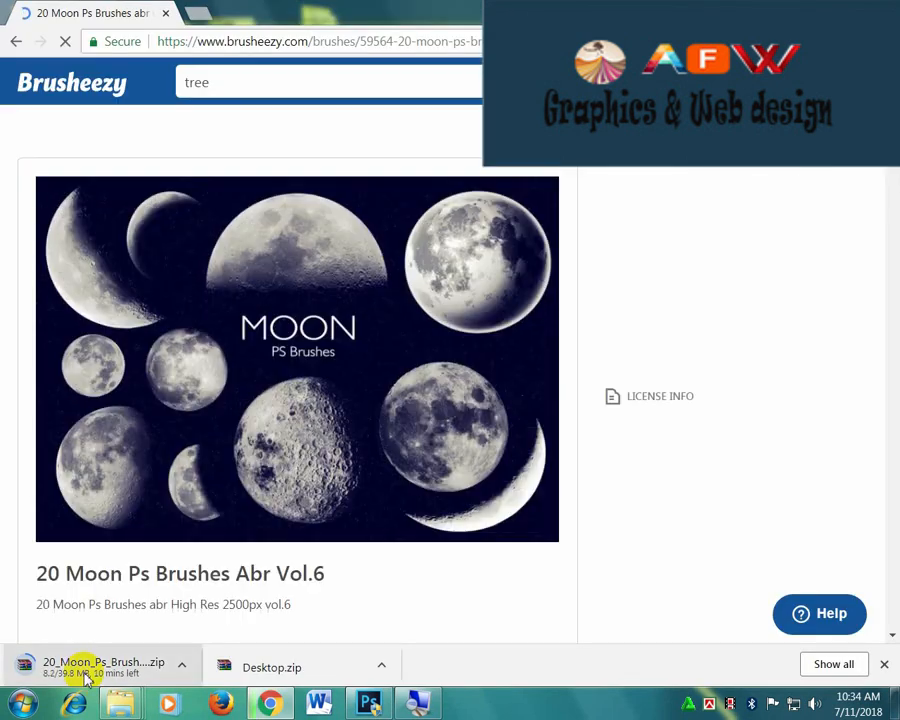
{"action": "left_click", "coordinate": [227, 90]}
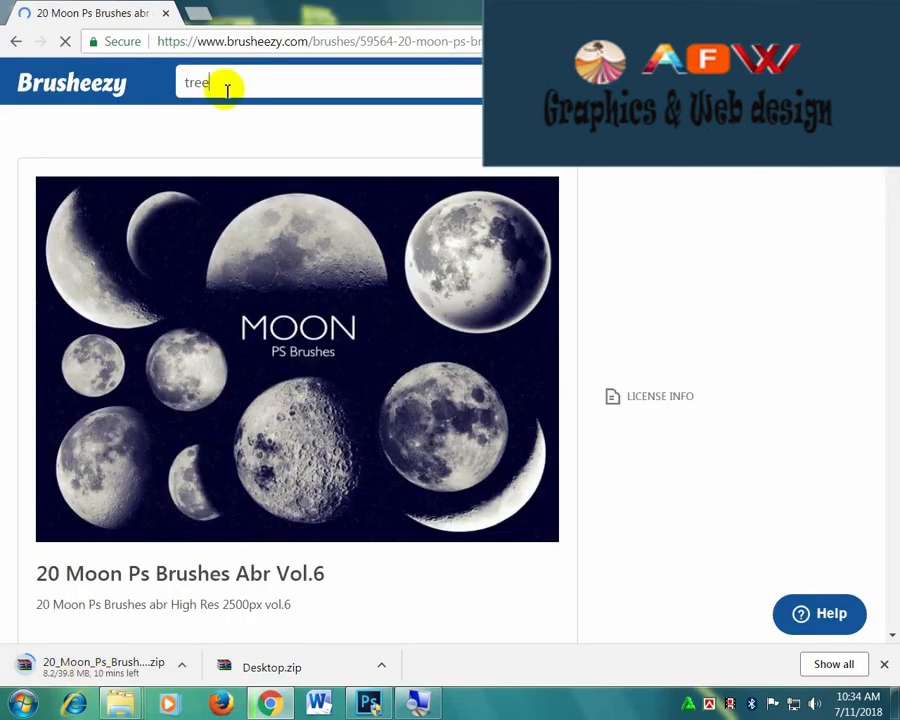
{"action": "scroll", "coordinate": [265, 475], "scroll_direction": "down", "scroll_amount": 5}
{"action": "scroll", "coordinate": [272, 479], "scroll_direction": "down", "scroll_amount": 4}
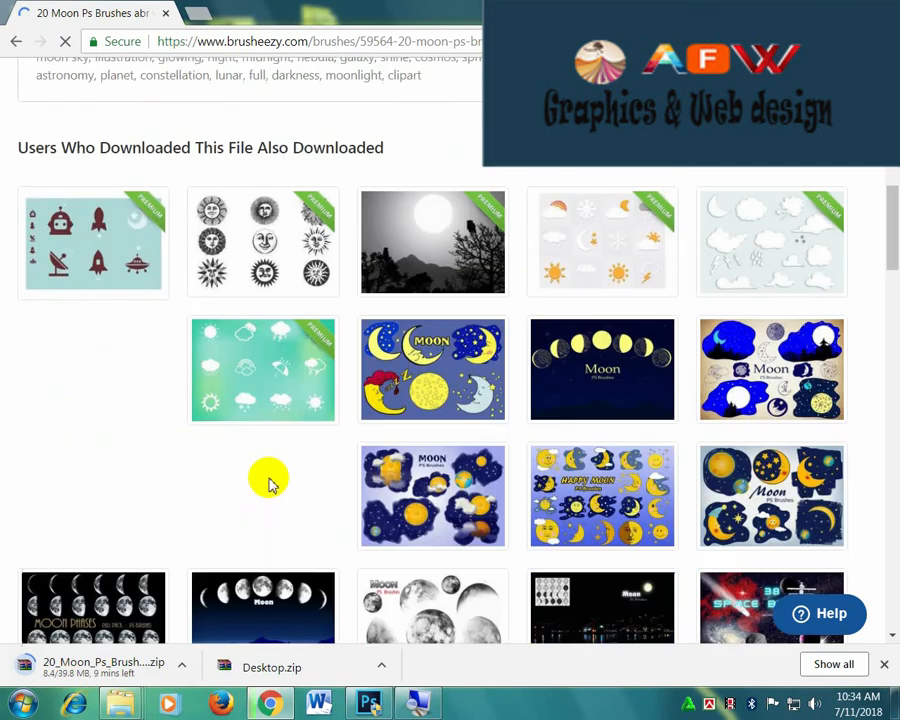
{"action": "scroll", "coordinate": [268, 485], "scroll_direction": "down", "scroll_amount": 4}
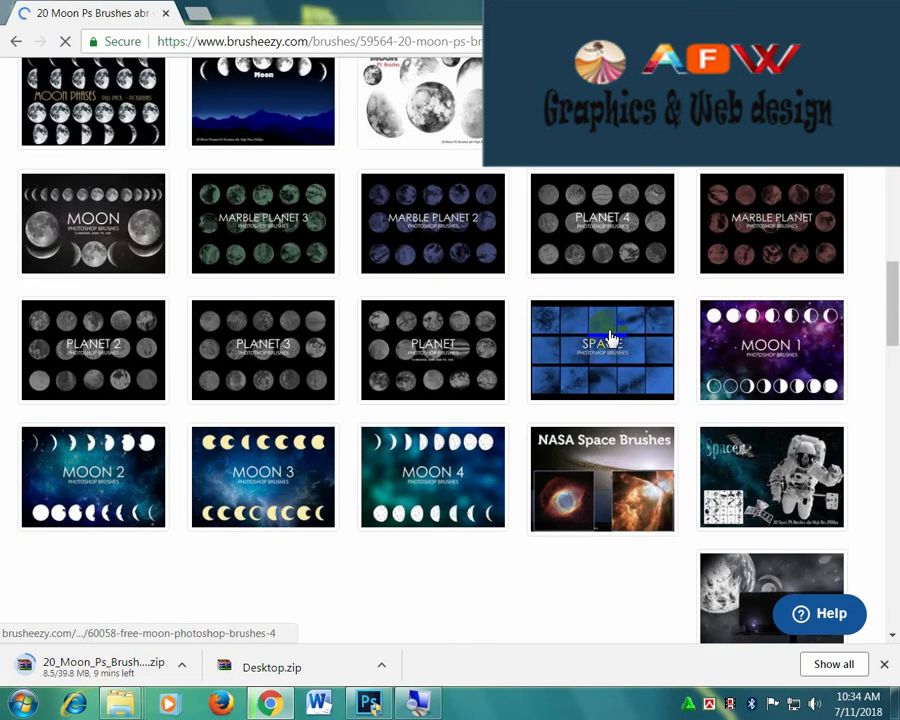
{"action": "scroll", "coordinate": [606, 336], "scroll_direction": "up", "scroll_amount": 2}
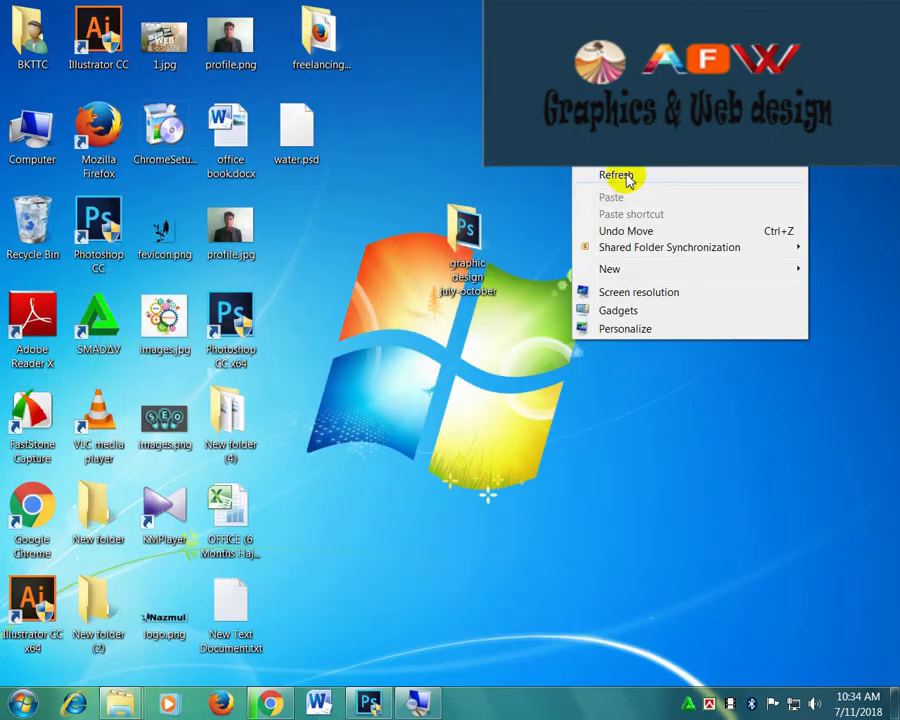
Refresh the desktop, locate Desktop.zip in the graphic design july-october folder and open its extracted Desktop subfolder to review the brush files.
{"action": "left_click", "coordinate": [628, 176]}
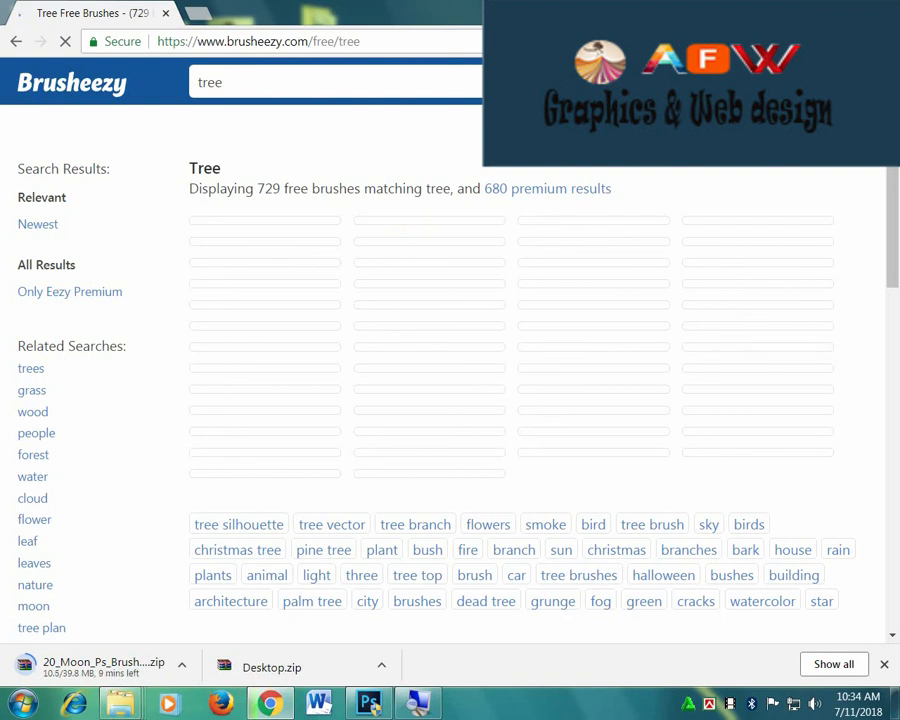
{"action": "key", "text": "super+d"}
{"action": "double_click", "coordinate": [467, 245]}
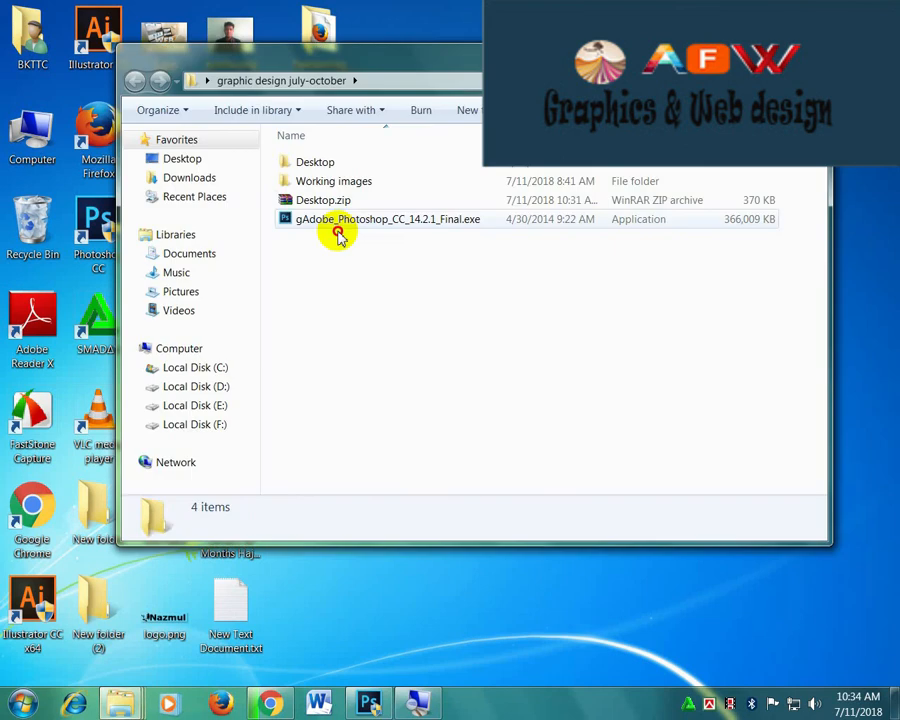
{"action": "left_click", "coordinate": [340, 203]}
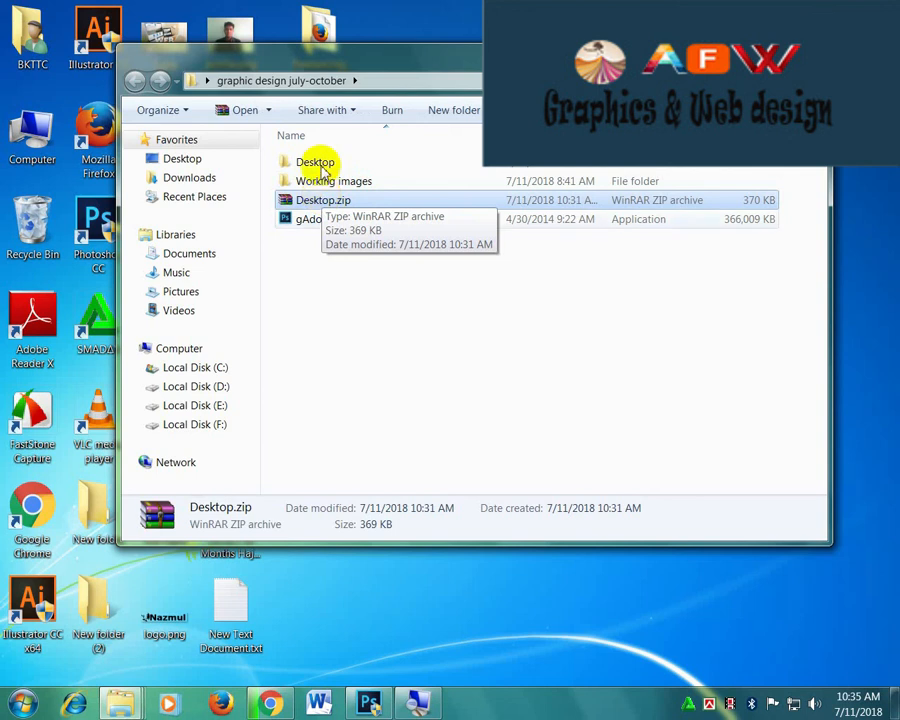
{"action": "double_click", "coordinate": [321, 165]}
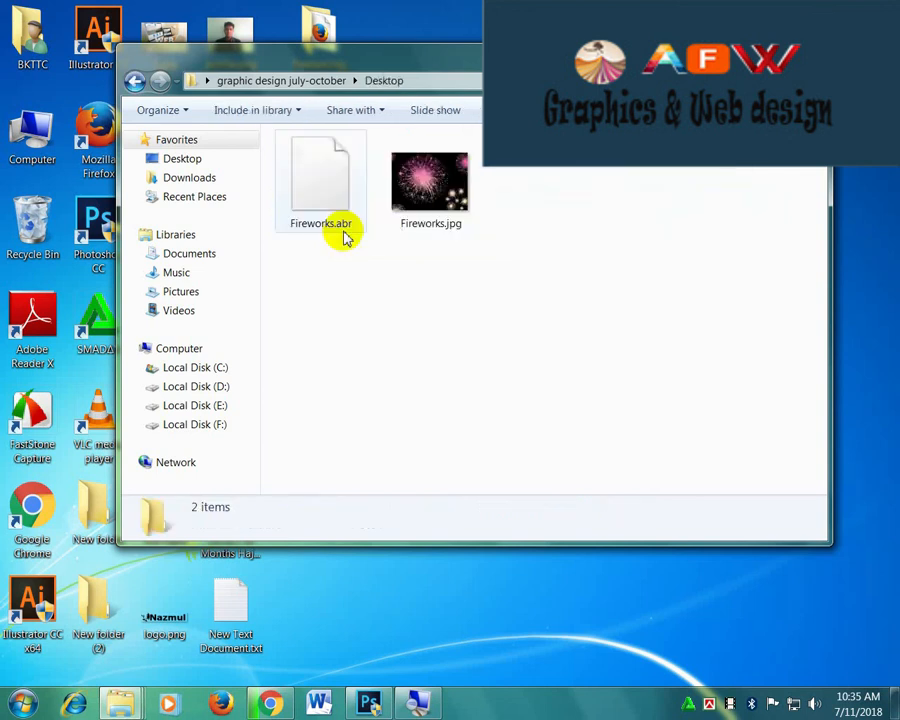
Return to Photoshop and show the brush preset commands for loading, saving and replacing brushes.
{"action": "left_click", "coordinate": [366, 705]}
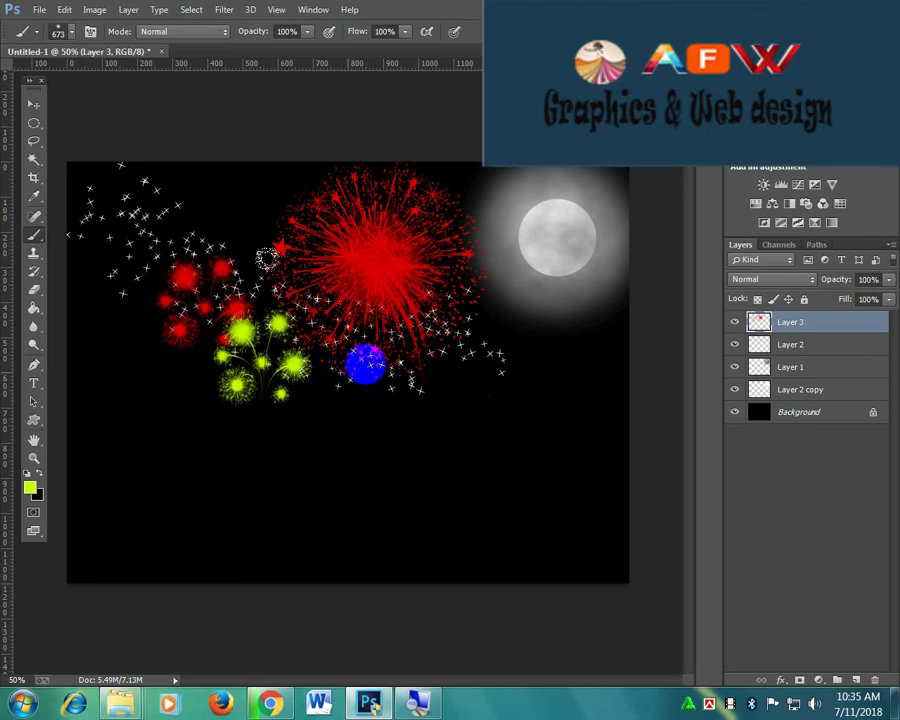
{"action": "right_click", "coordinate": [662, 444]}
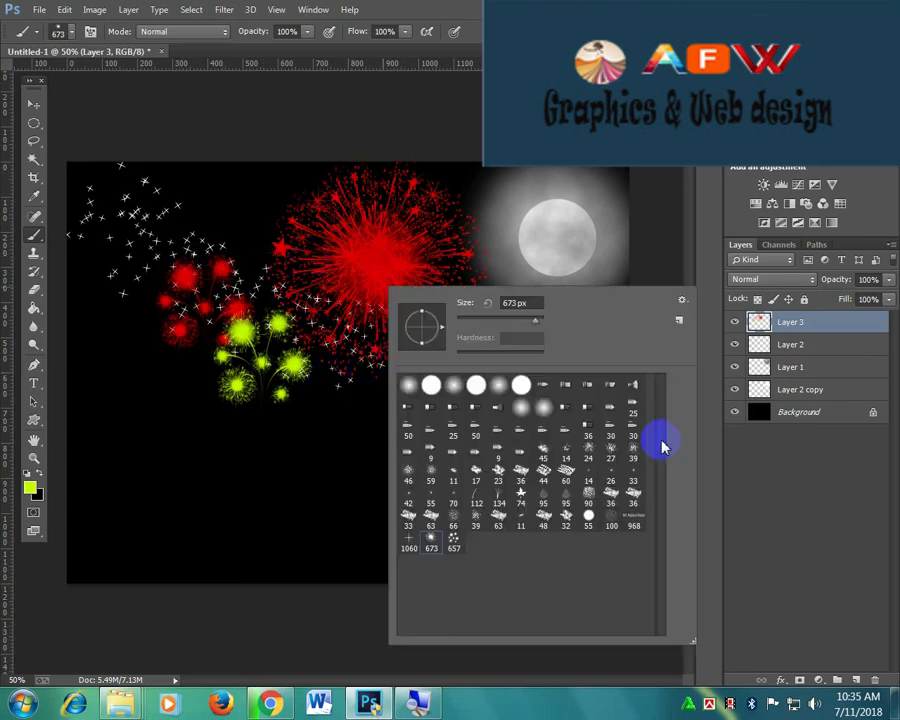
{"action": "left_click", "coordinate": [682, 301]}
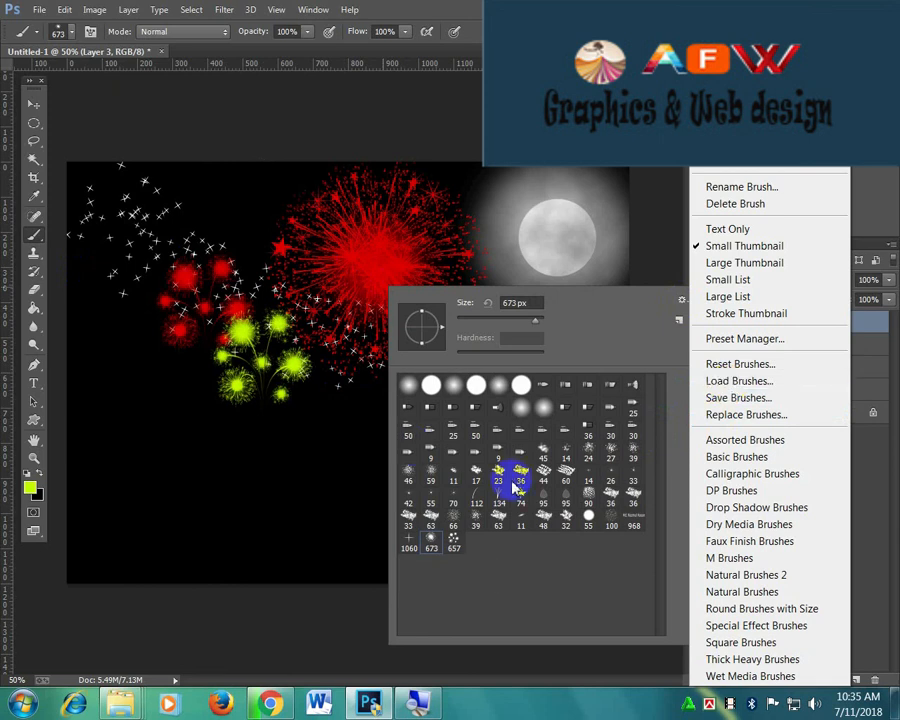
Switch to Chrome and look through Brusheezy's free tree brush results for a suitable tree set.
{"action": "left_click", "coordinate": [373, 705]}
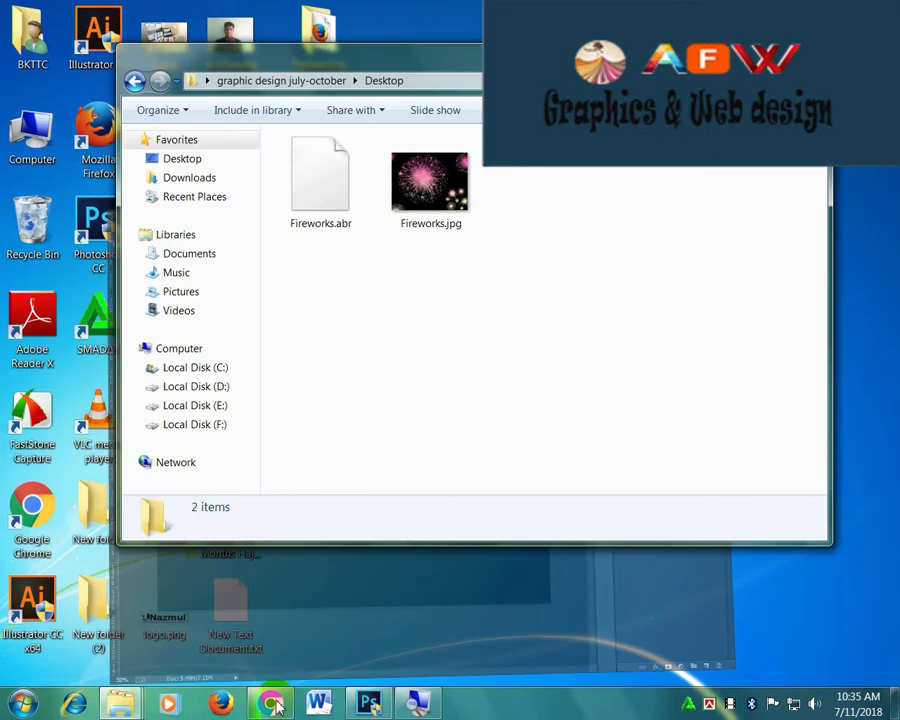
{"action": "left_click", "coordinate": [272, 705]}
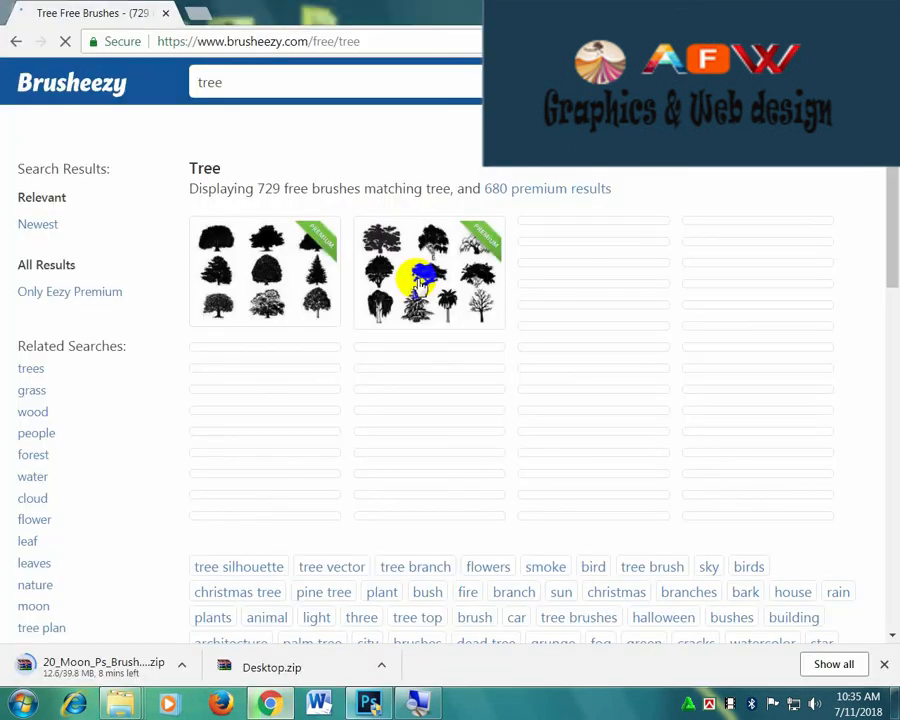
{"action": "scroll", "coordinate": [502, 510], "scroll_direction": "down", "scroll_amount": 4}
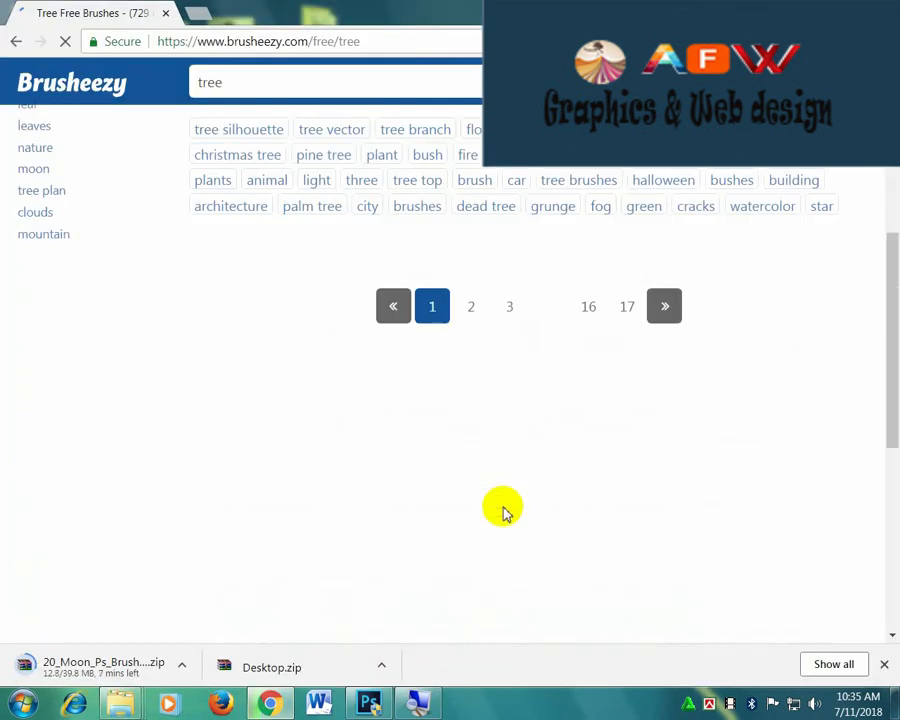
{"action": "scroll", "coordinate": [480, 238], "scroll_direction": "up", "scroll_amount": 4}
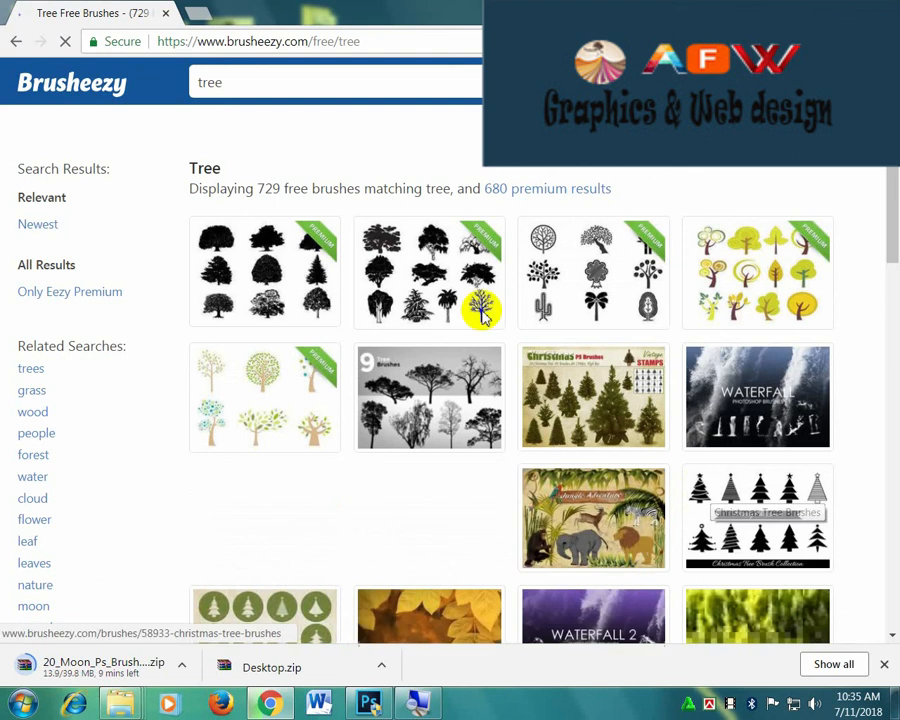
{"action": "scroll", "coordinate": [470, 310], "scroll_direction": "down", "scroll_amount": 3}
{"action": "scroll", "coordinate": [747, 311], "scroll_direction": "down", "scroll_amount": 4}
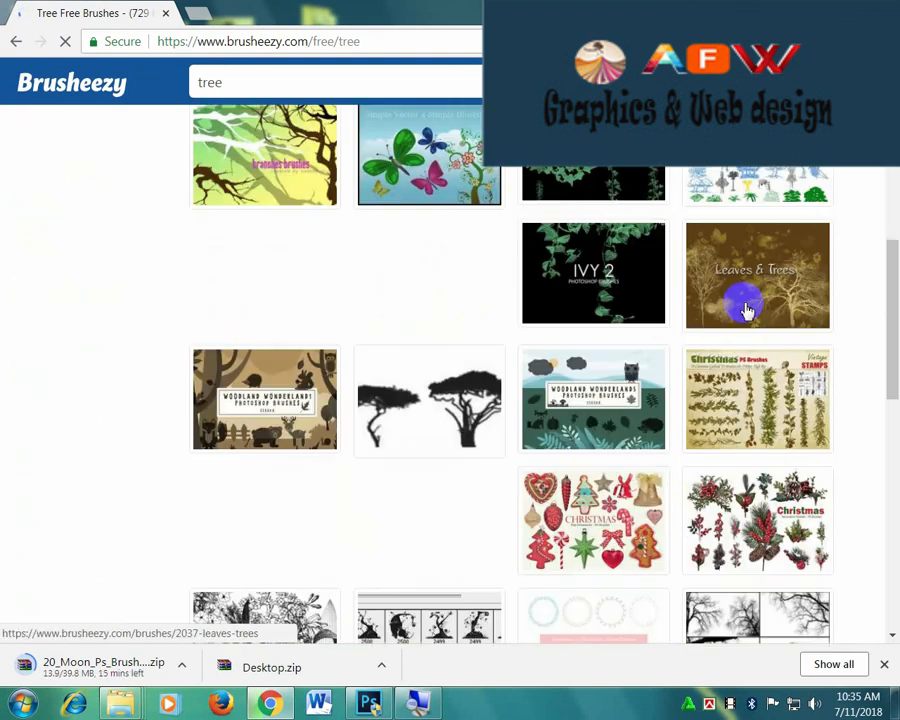
{"action": "scroll", "coordinate": [747, 311], "scroll_direction": "up", "scroll_amount": 2}
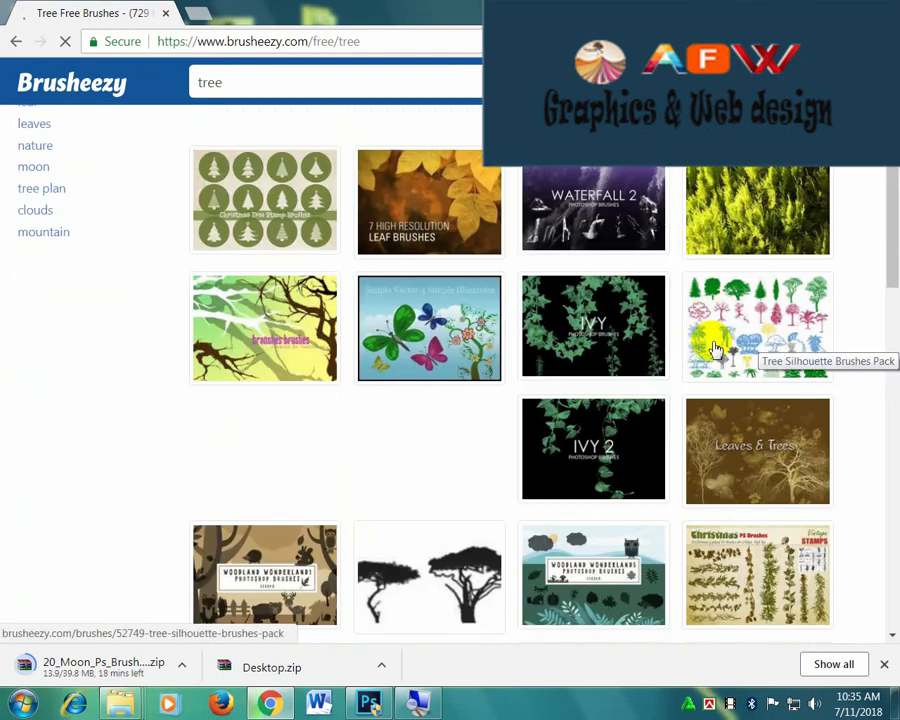
Look through the rest of Brusheezy's tree brush results for a suitable set, and open Chrome's Downloads page.
{"action": "scroll", "coordinate": [715, 348], "scroll_direction": "down", "scroll_amount": 3}
{"action": "scroll", "coordinate": [751, 378], "scroll_direction": "down", "scroll_amount": 3}
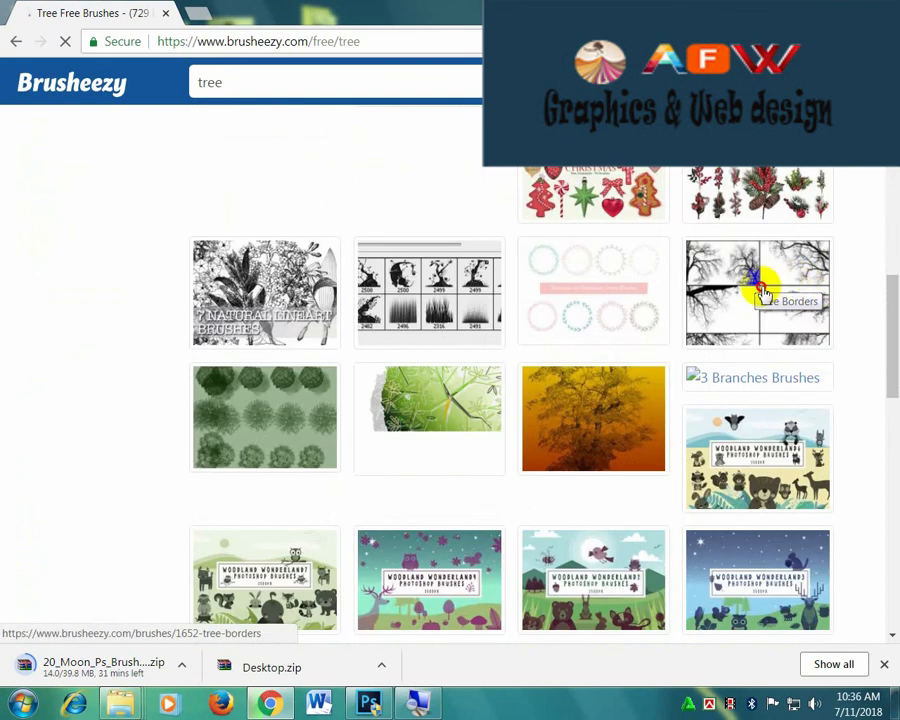
{"action": "scroll", "coordinate": [764, 290], "scroll_direction": "down", "scroll_amount": 1}
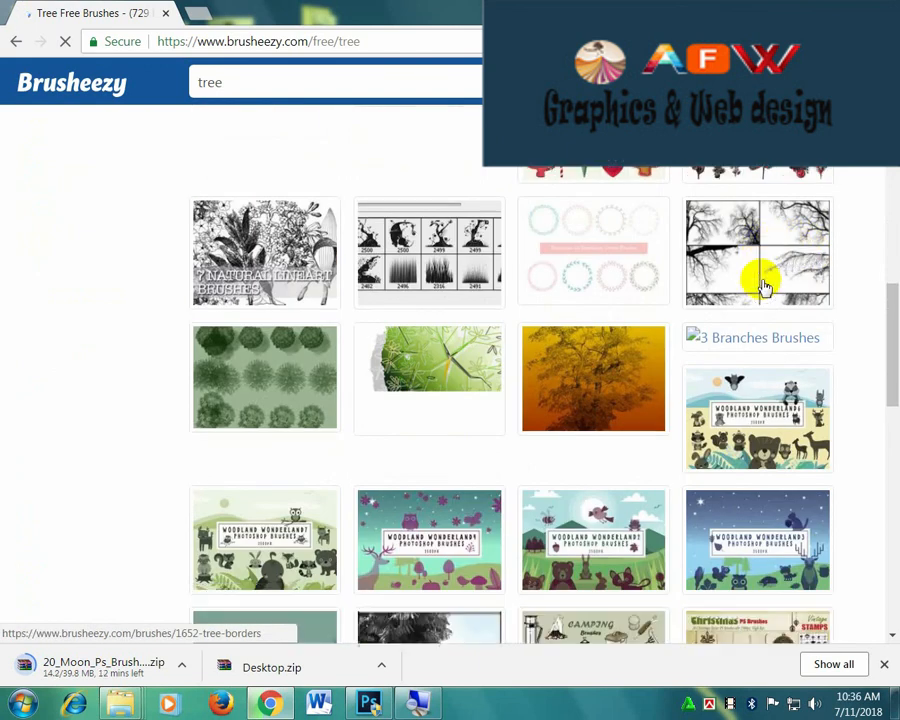
{"action": "scroll", "coordinate": [764, 288], "scroll_direction": "down", "scroll_amount": 1}
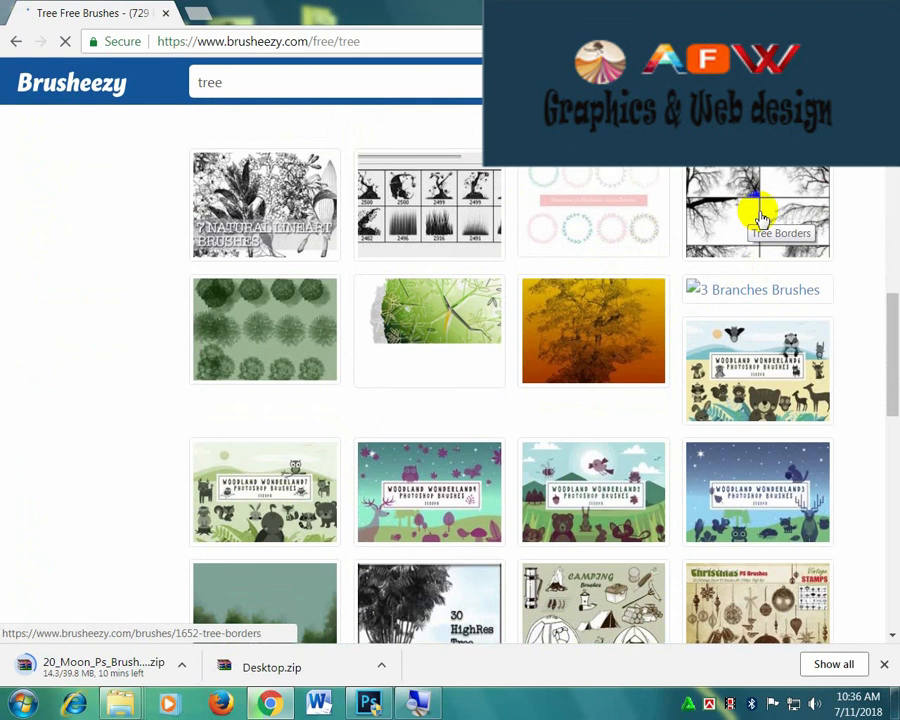
{"action": "scroll", "coordinate": [647, 458], "scroll_direction": "down", "scroll_amount": 3}
{"action": "scroll", "coordinate": [650, 460], "scroll_direction": "down", "scroll_amount": 3}
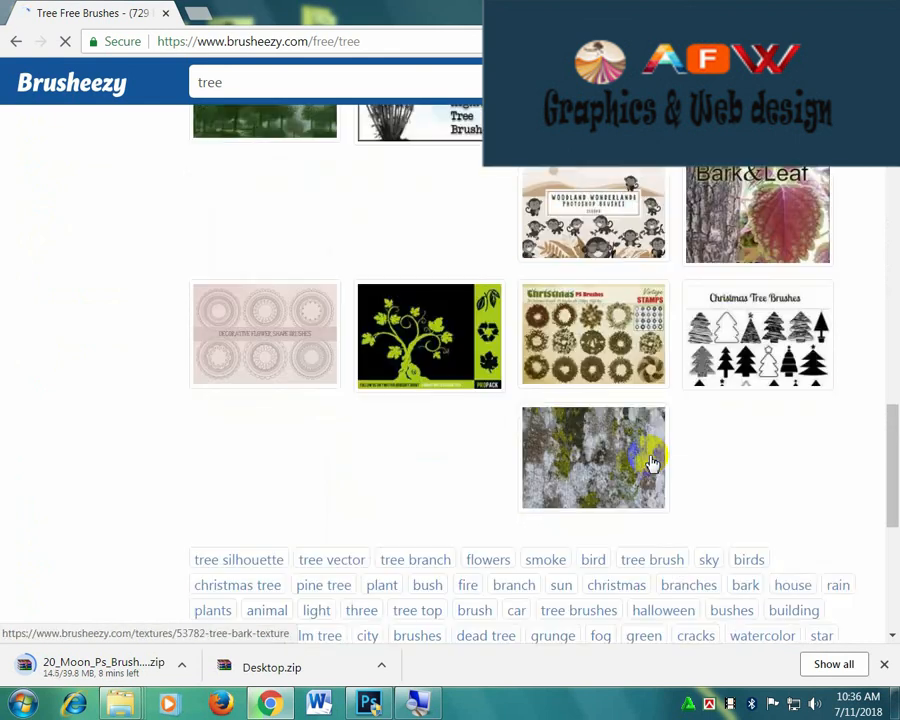
{"action": "scroll", "coordinate": [651, 462], "scroll_direction": "up", "scroll_amount": 6}
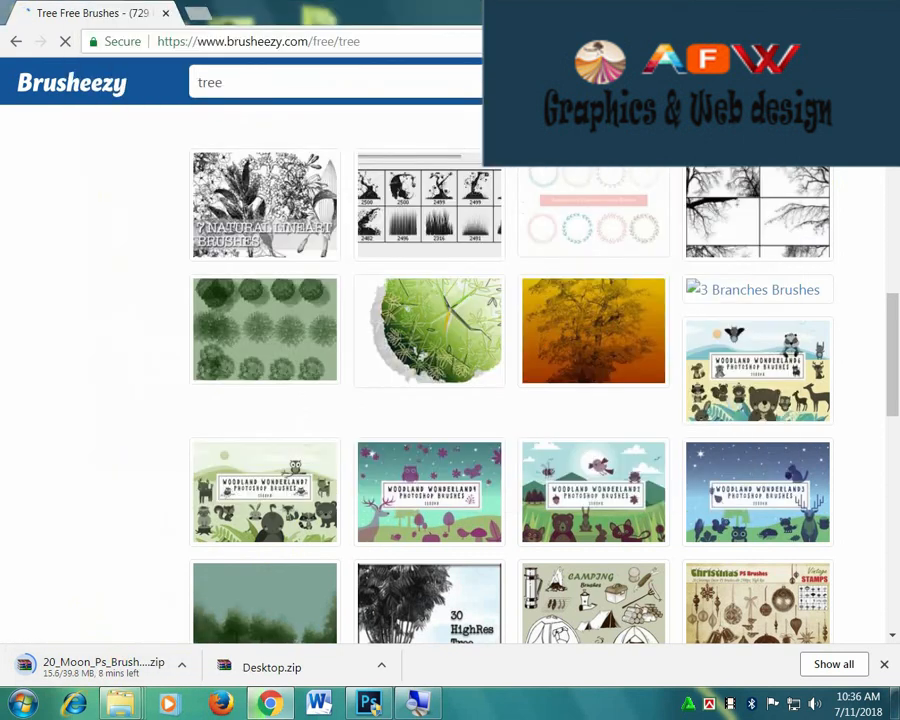
{"action": "left_click", "coordinate": [880, 41]}
{"action": "left_click", "coordinate": [718, 156]}
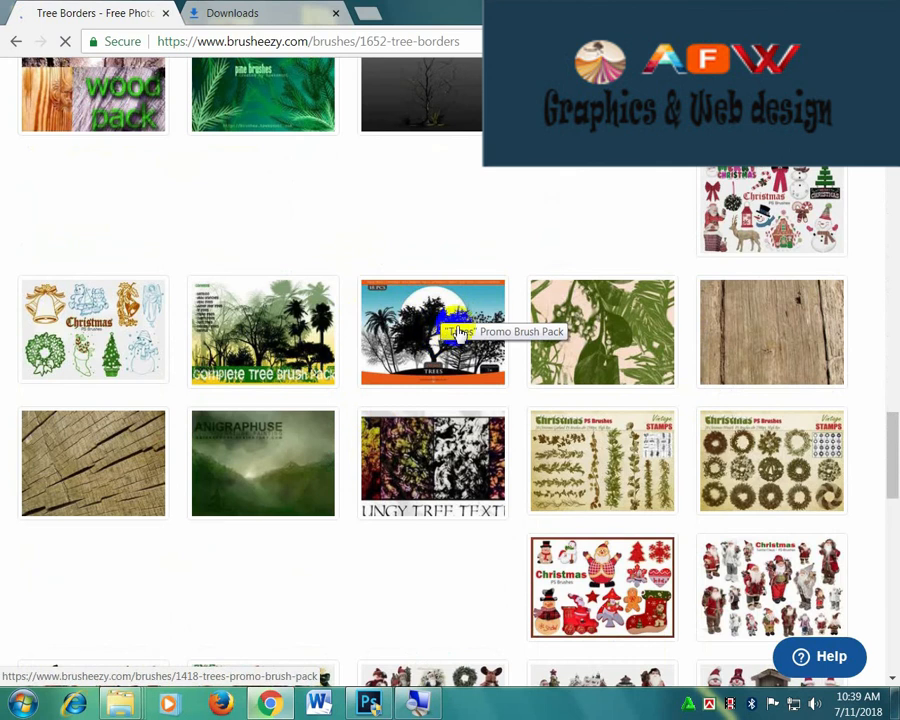
Examine the related brush sets on the Tree Borders page and return to the set's preview image.
{"action": "scroll", "coordinate": [296, 450], "scroll_direction": "down", "scroll_amount": 1}
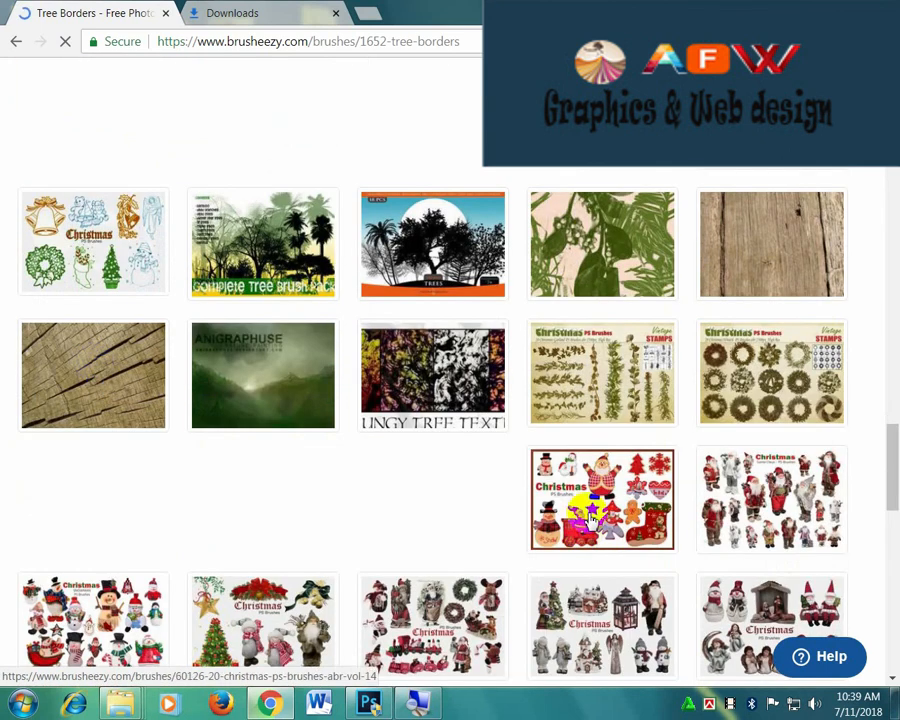
{"action": "scroll", "coordinate": [592, 517], "scroll_direction": "down", "scroll_amount": 4}
{"action": "scroll", "coordinate": [147, 291], "scroll_direction": "up", "scroll_amount": 15}
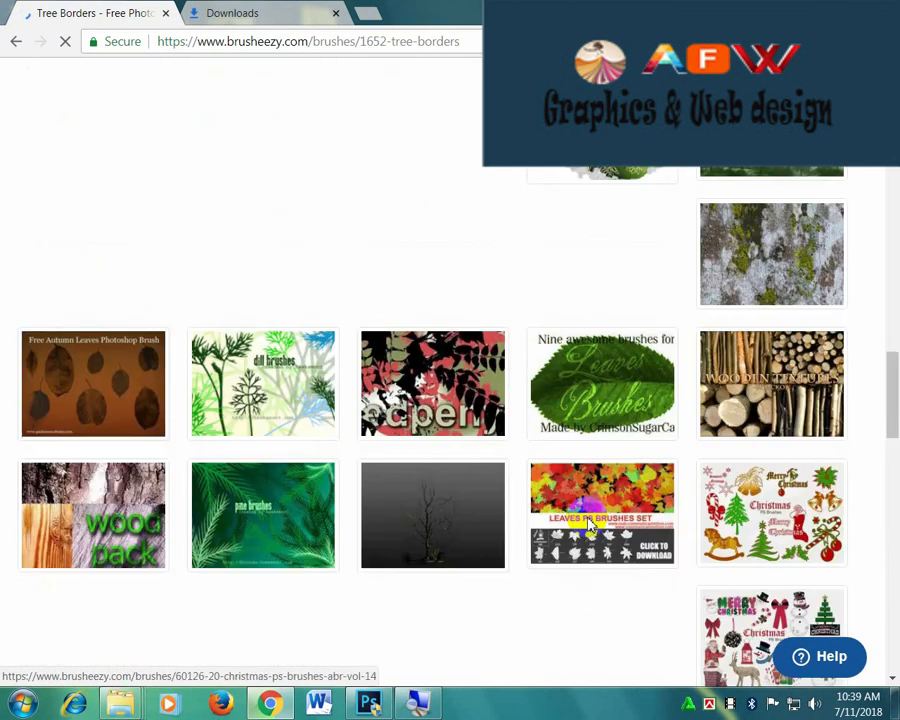
{"action": "scroll", "coordinate": [147, 291], "scroll_direction": "up", "scroll_amount": 2}
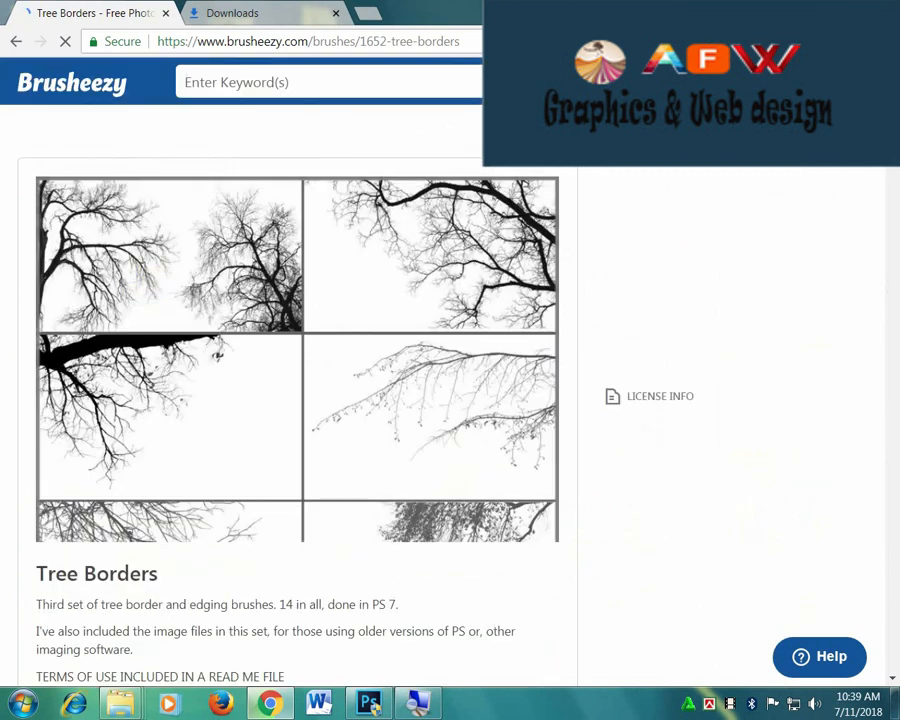
{"action": "key", "text": "ctrl+Tab"}
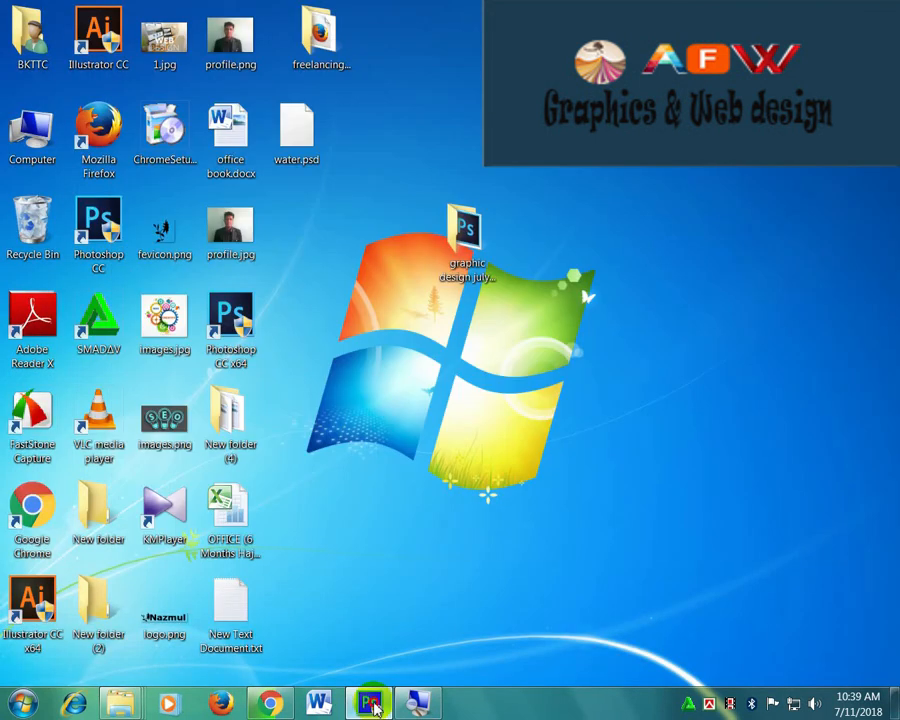
Switch to Photoshop and close the Untitled-1 night sky document without saving its changes.
{"action": "left_click", "coordinate": [371, 705]}
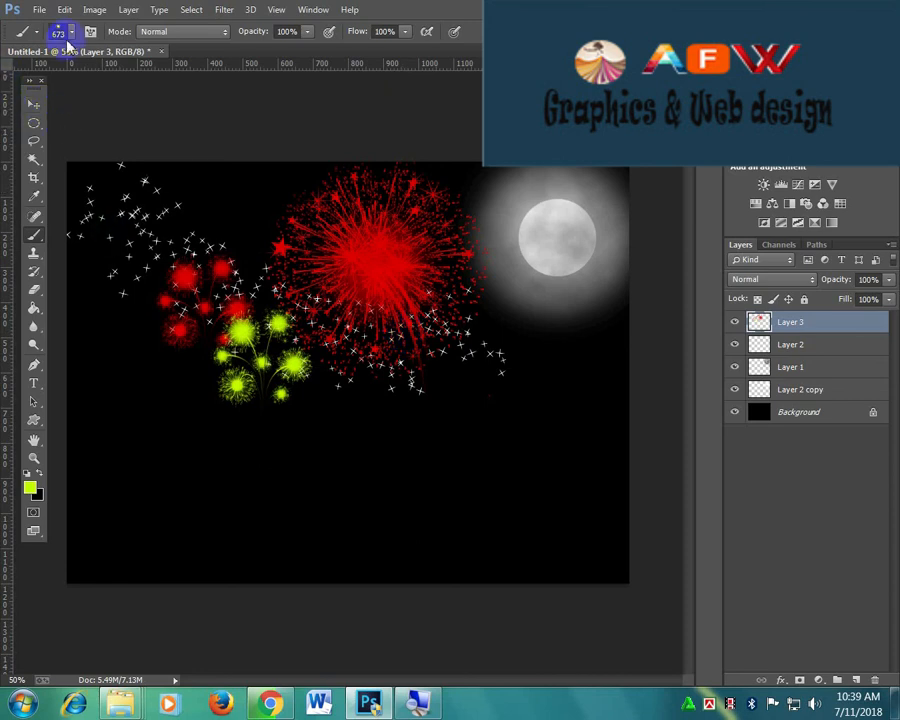
{"action": "key", "text": "ctrl+w"}
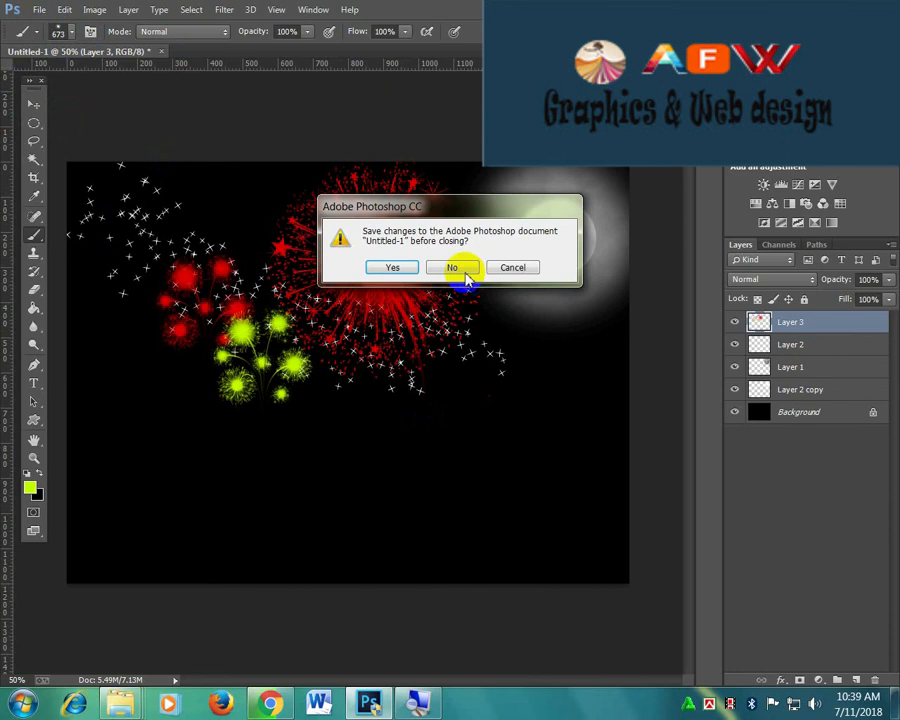
{"action": "left_click", "coordinate": [464, 276]}
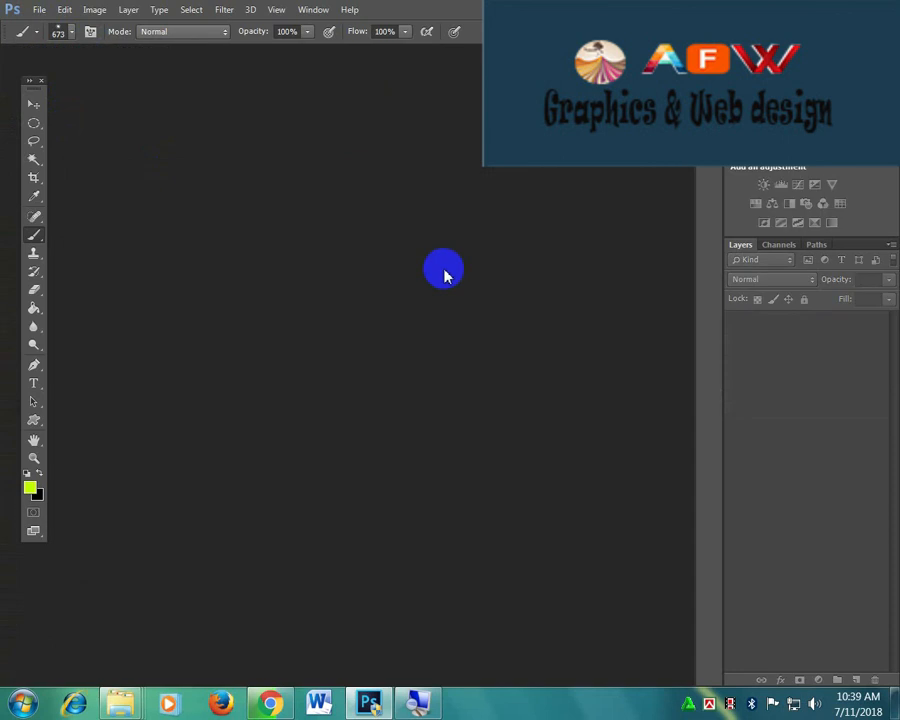